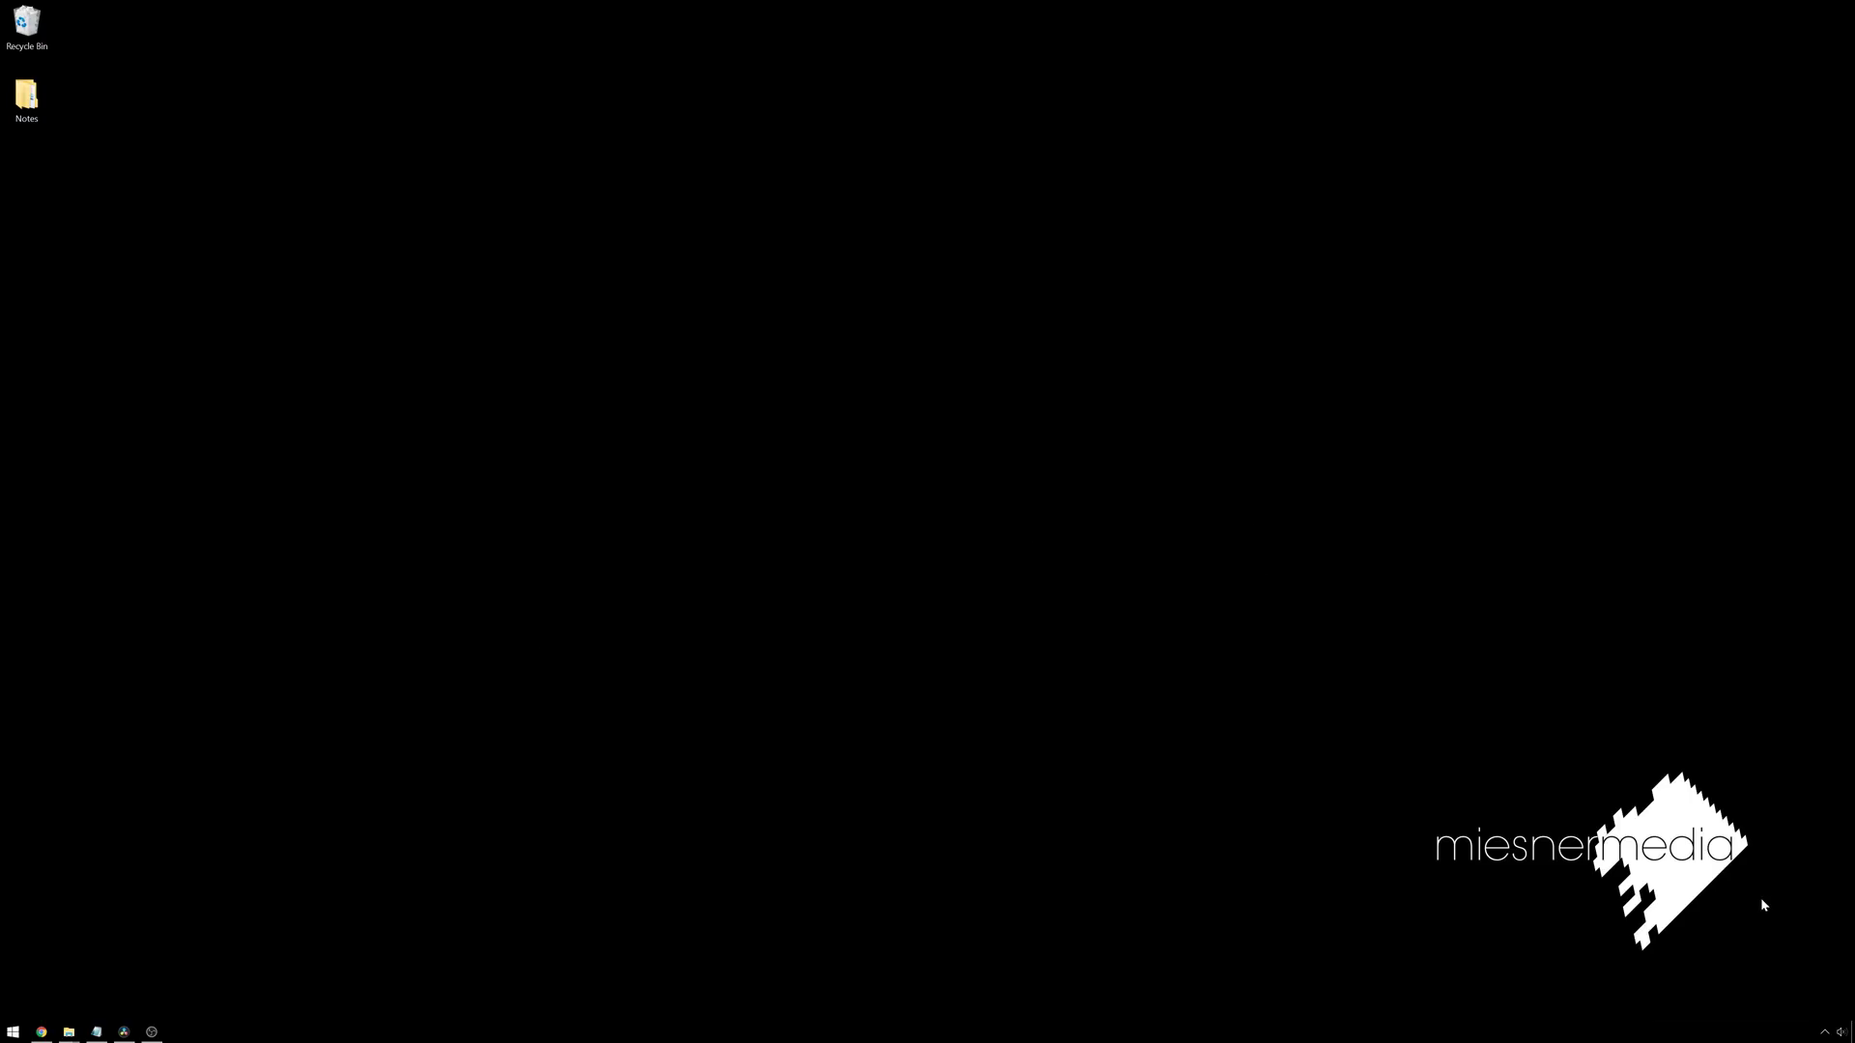
Step: Bring the DaVinci Resolve window with the Livestream project to the front on the Color page
drag(1749, 936, 1626, 1004)
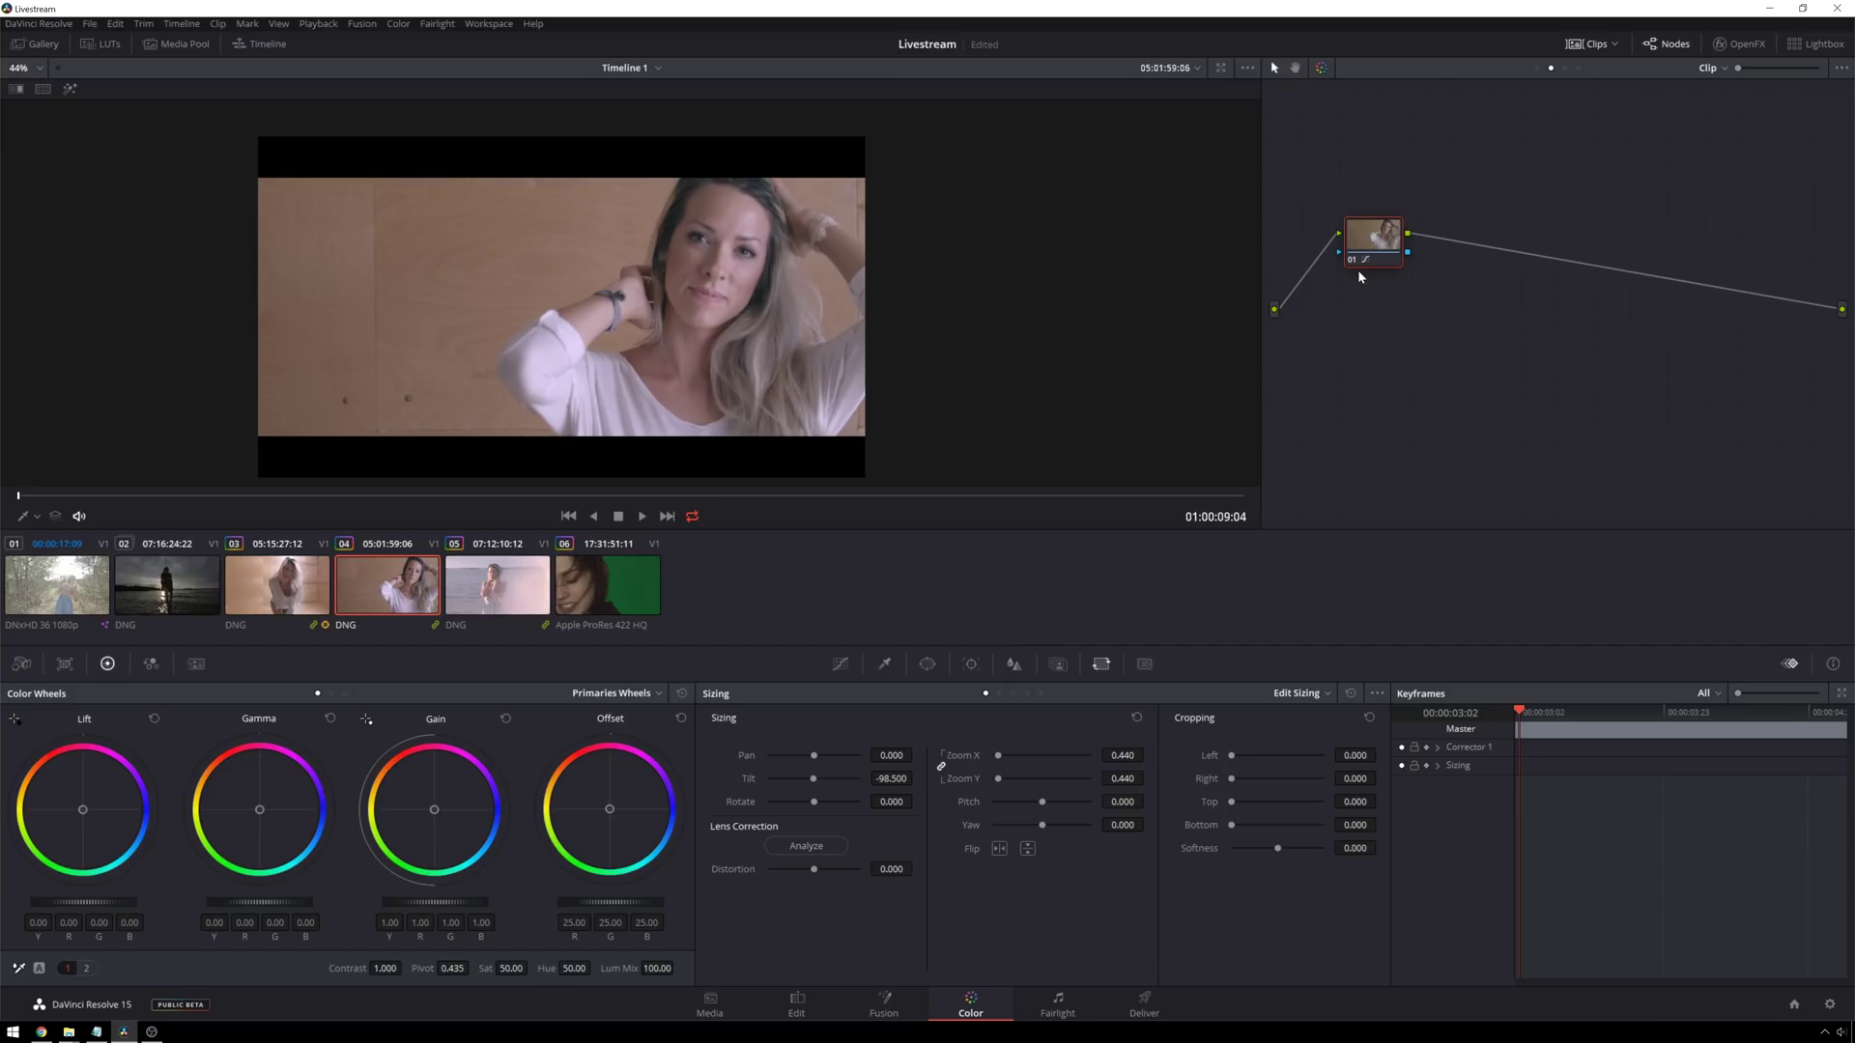
click(277, 588)
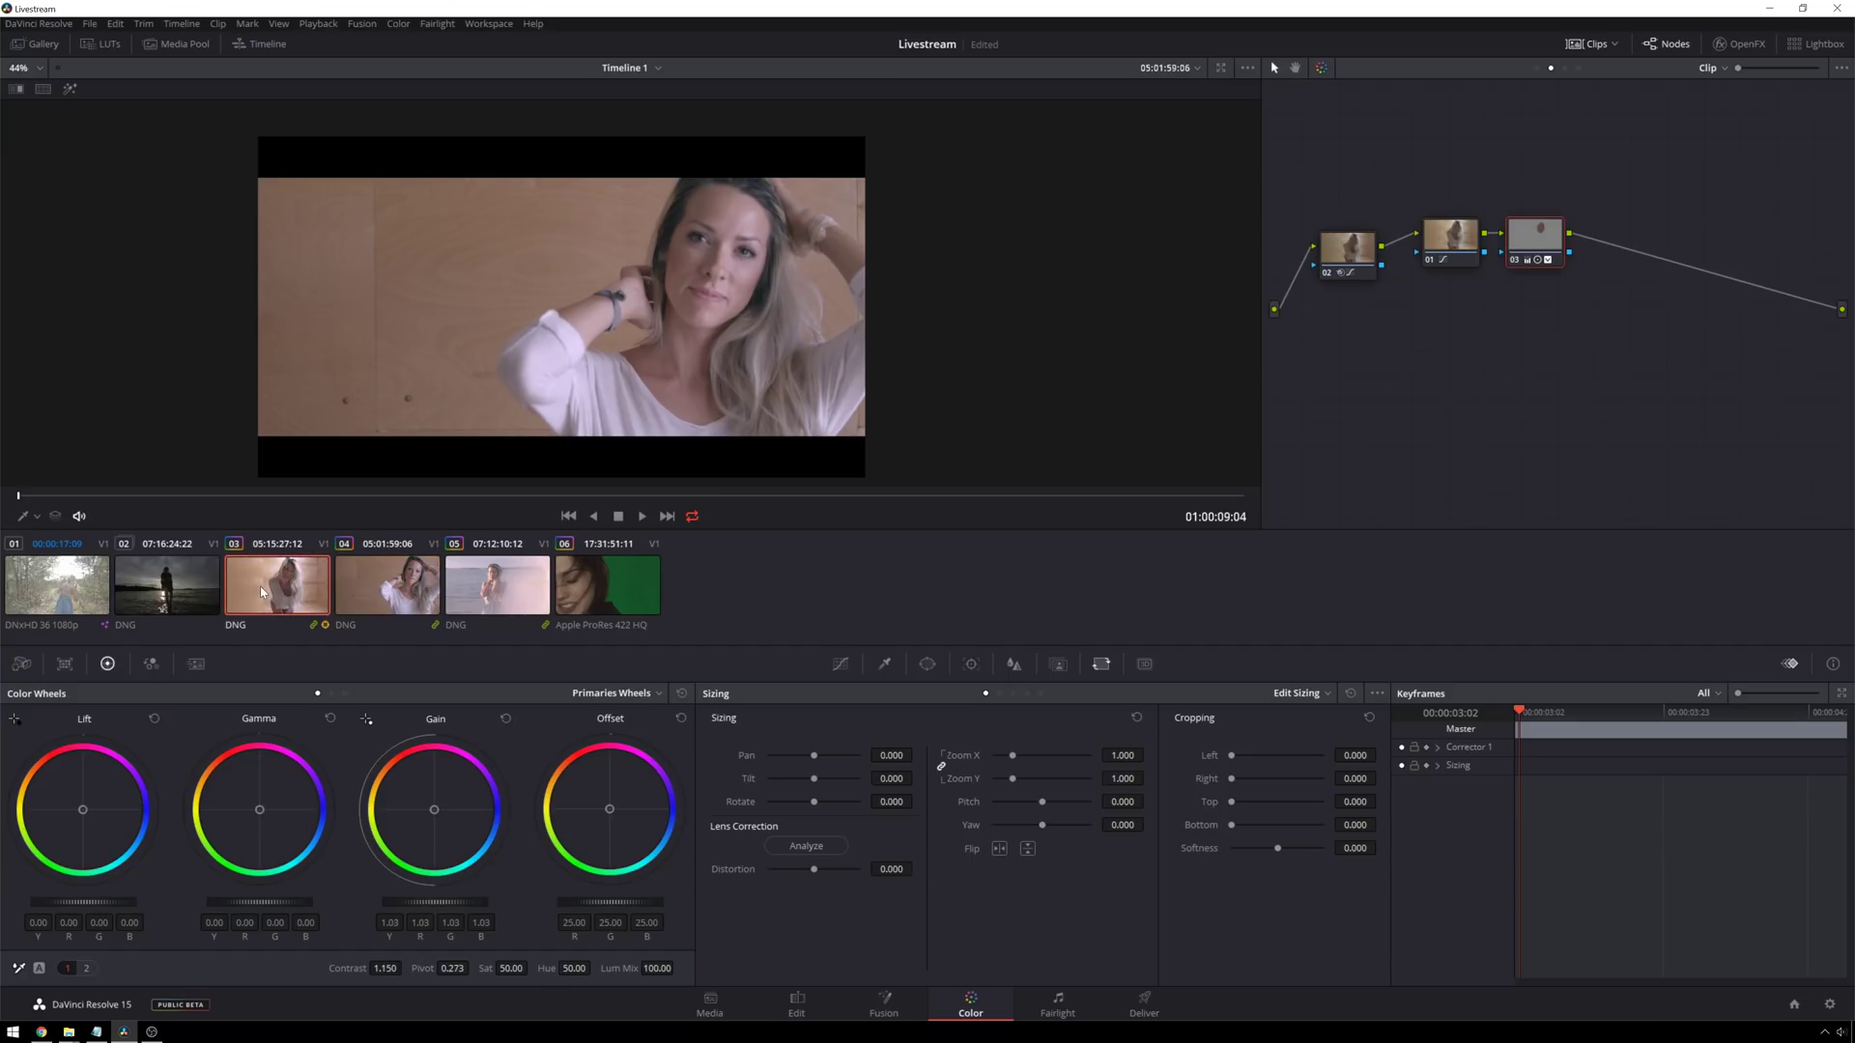
click(420, 608)
click(478, 594)
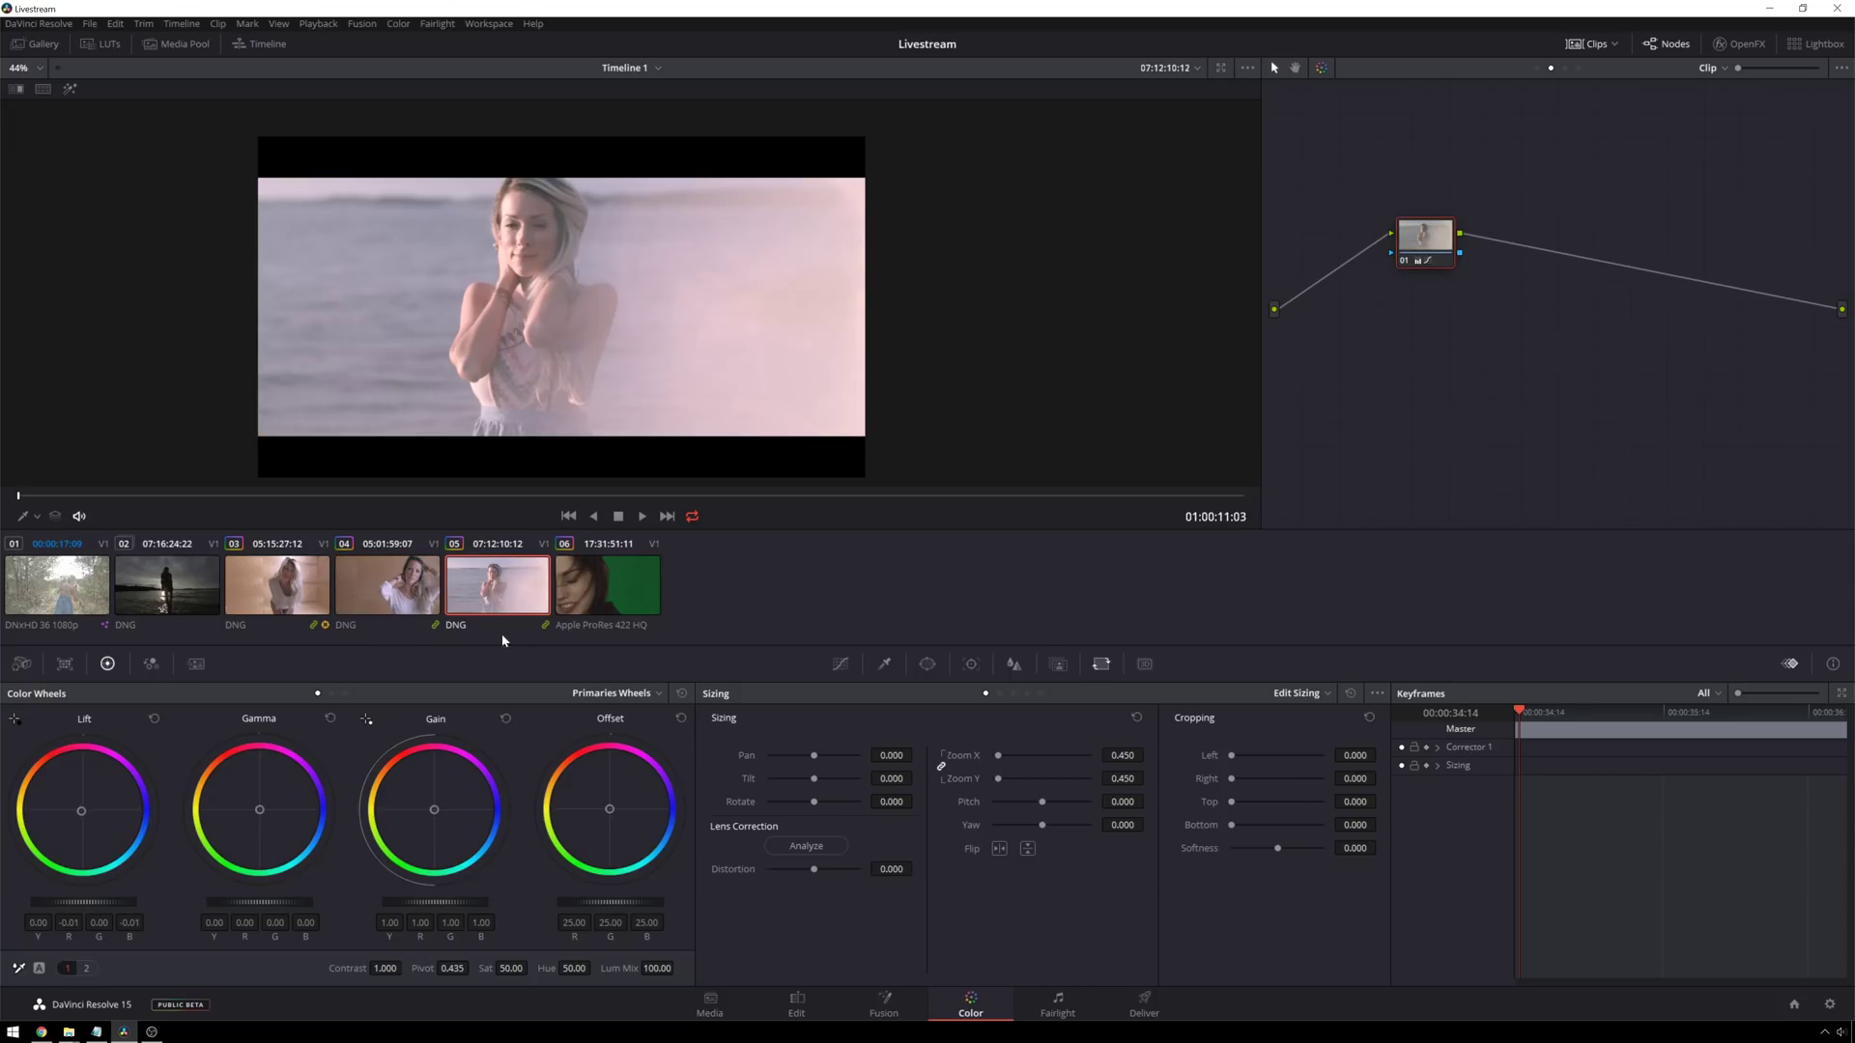
key(equal)
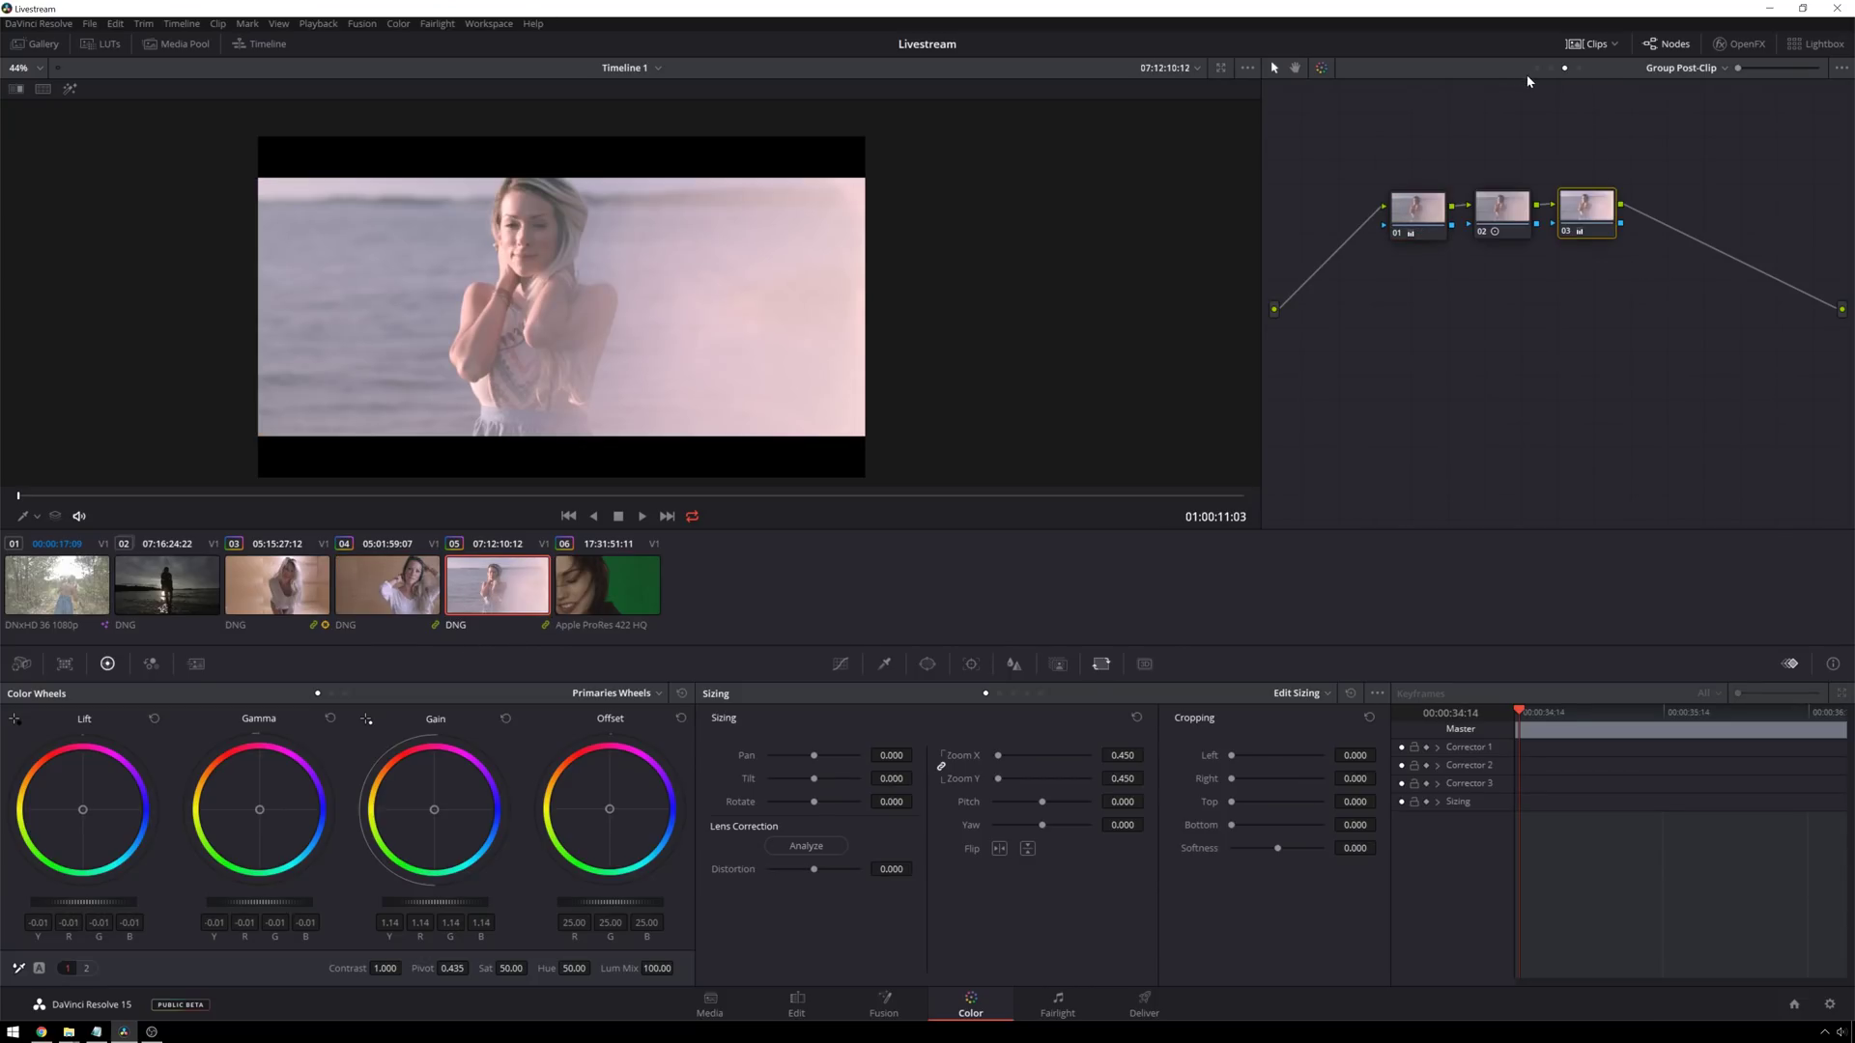
click(1566, 69)
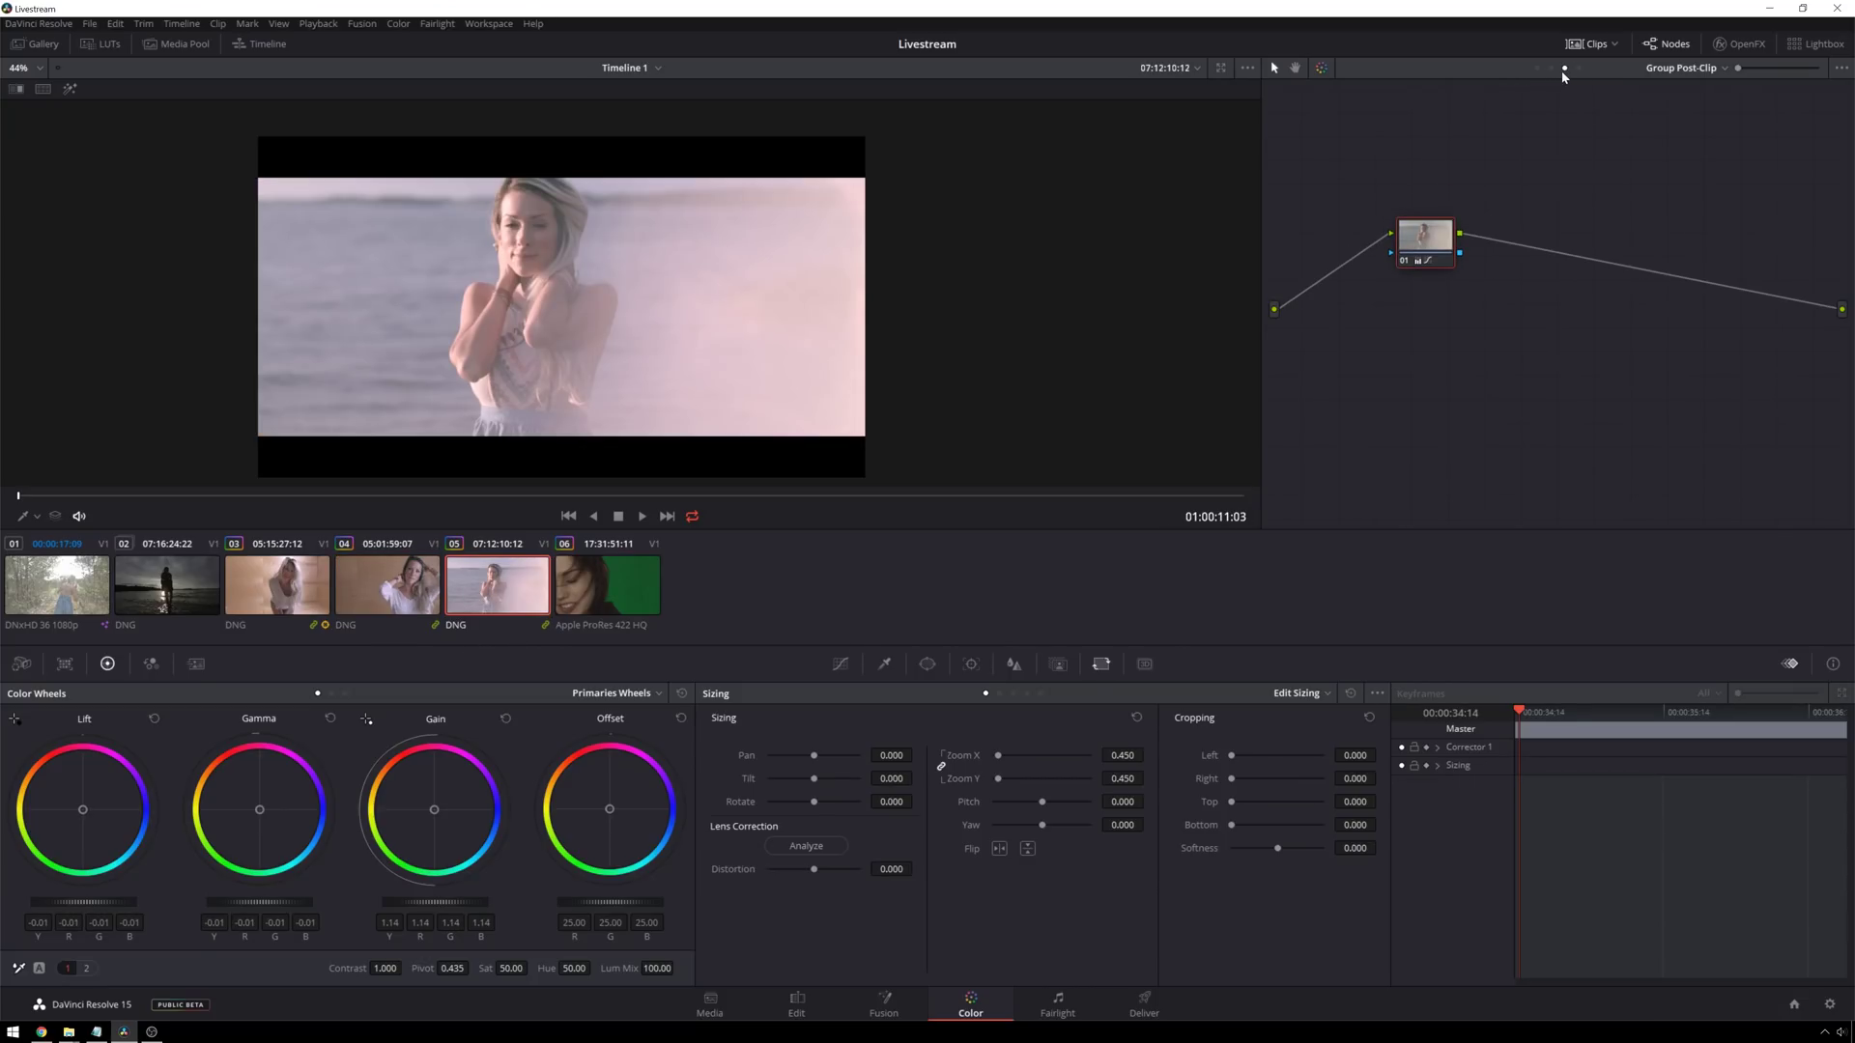
click(1552, 68)
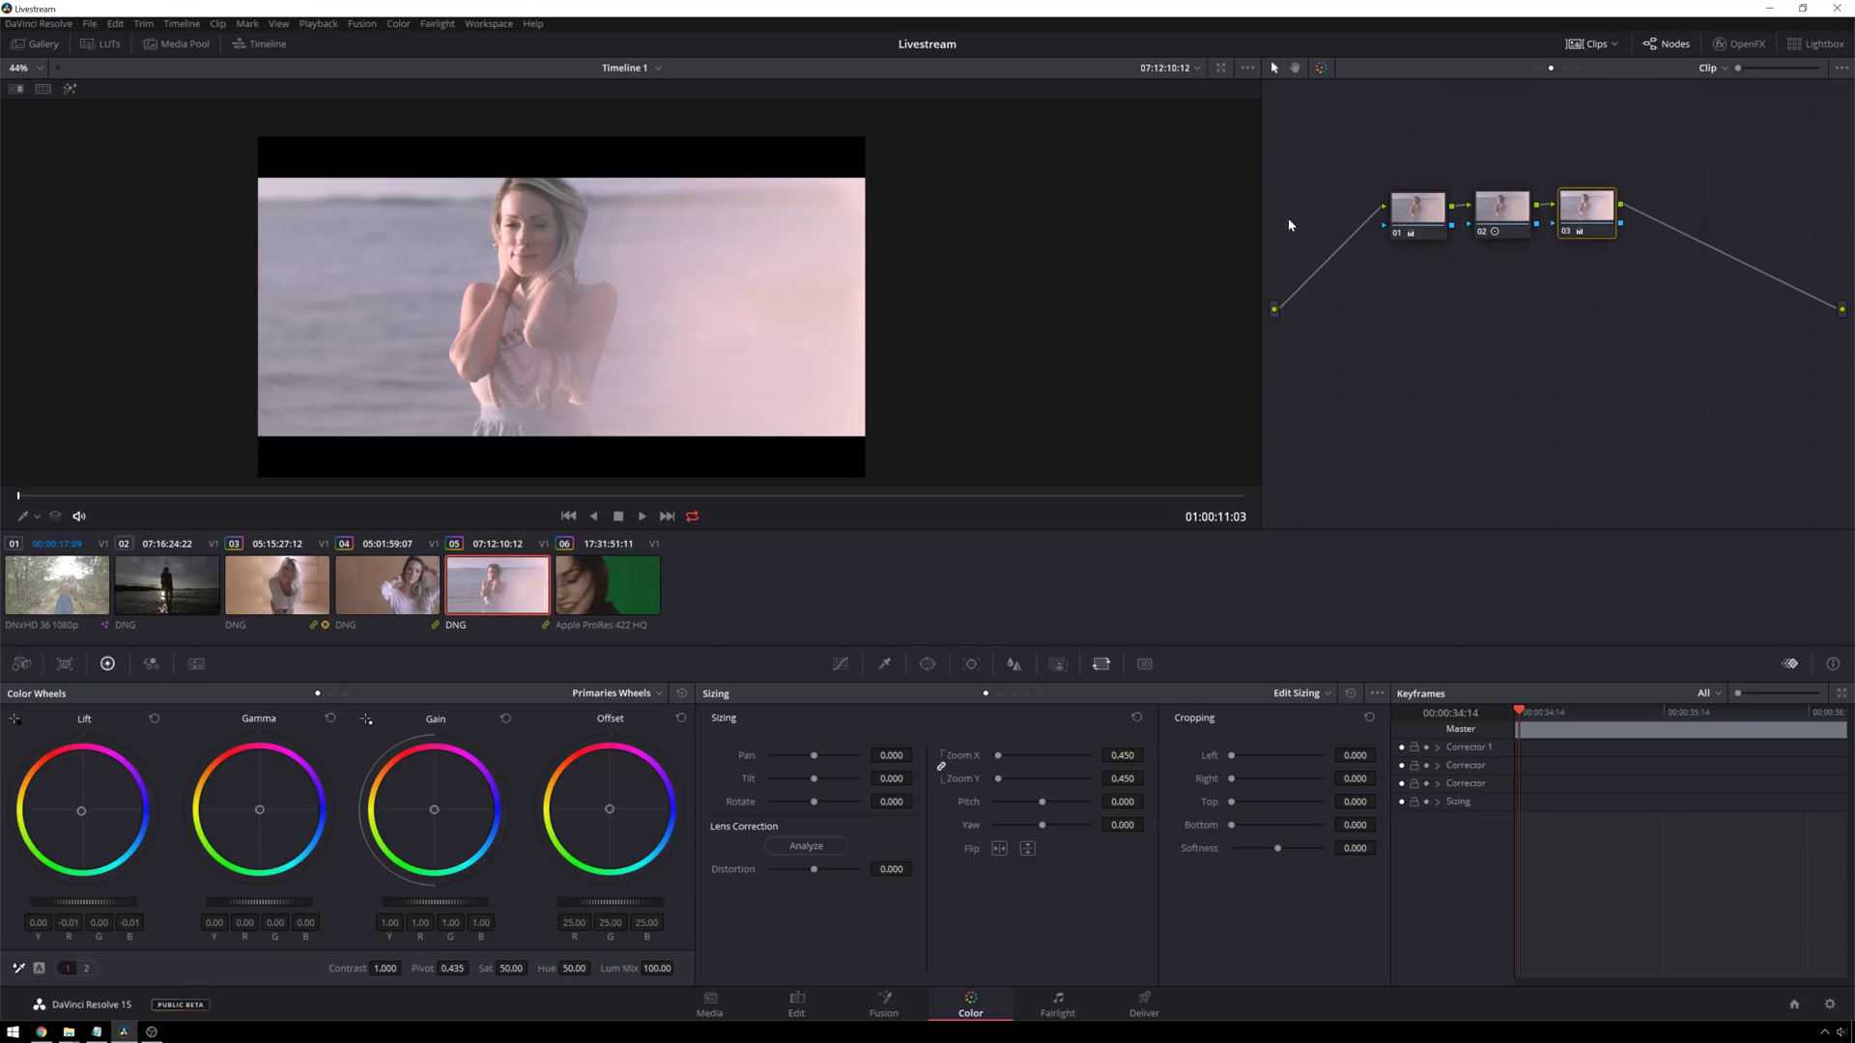
click(386, 588)
click(218, 584)
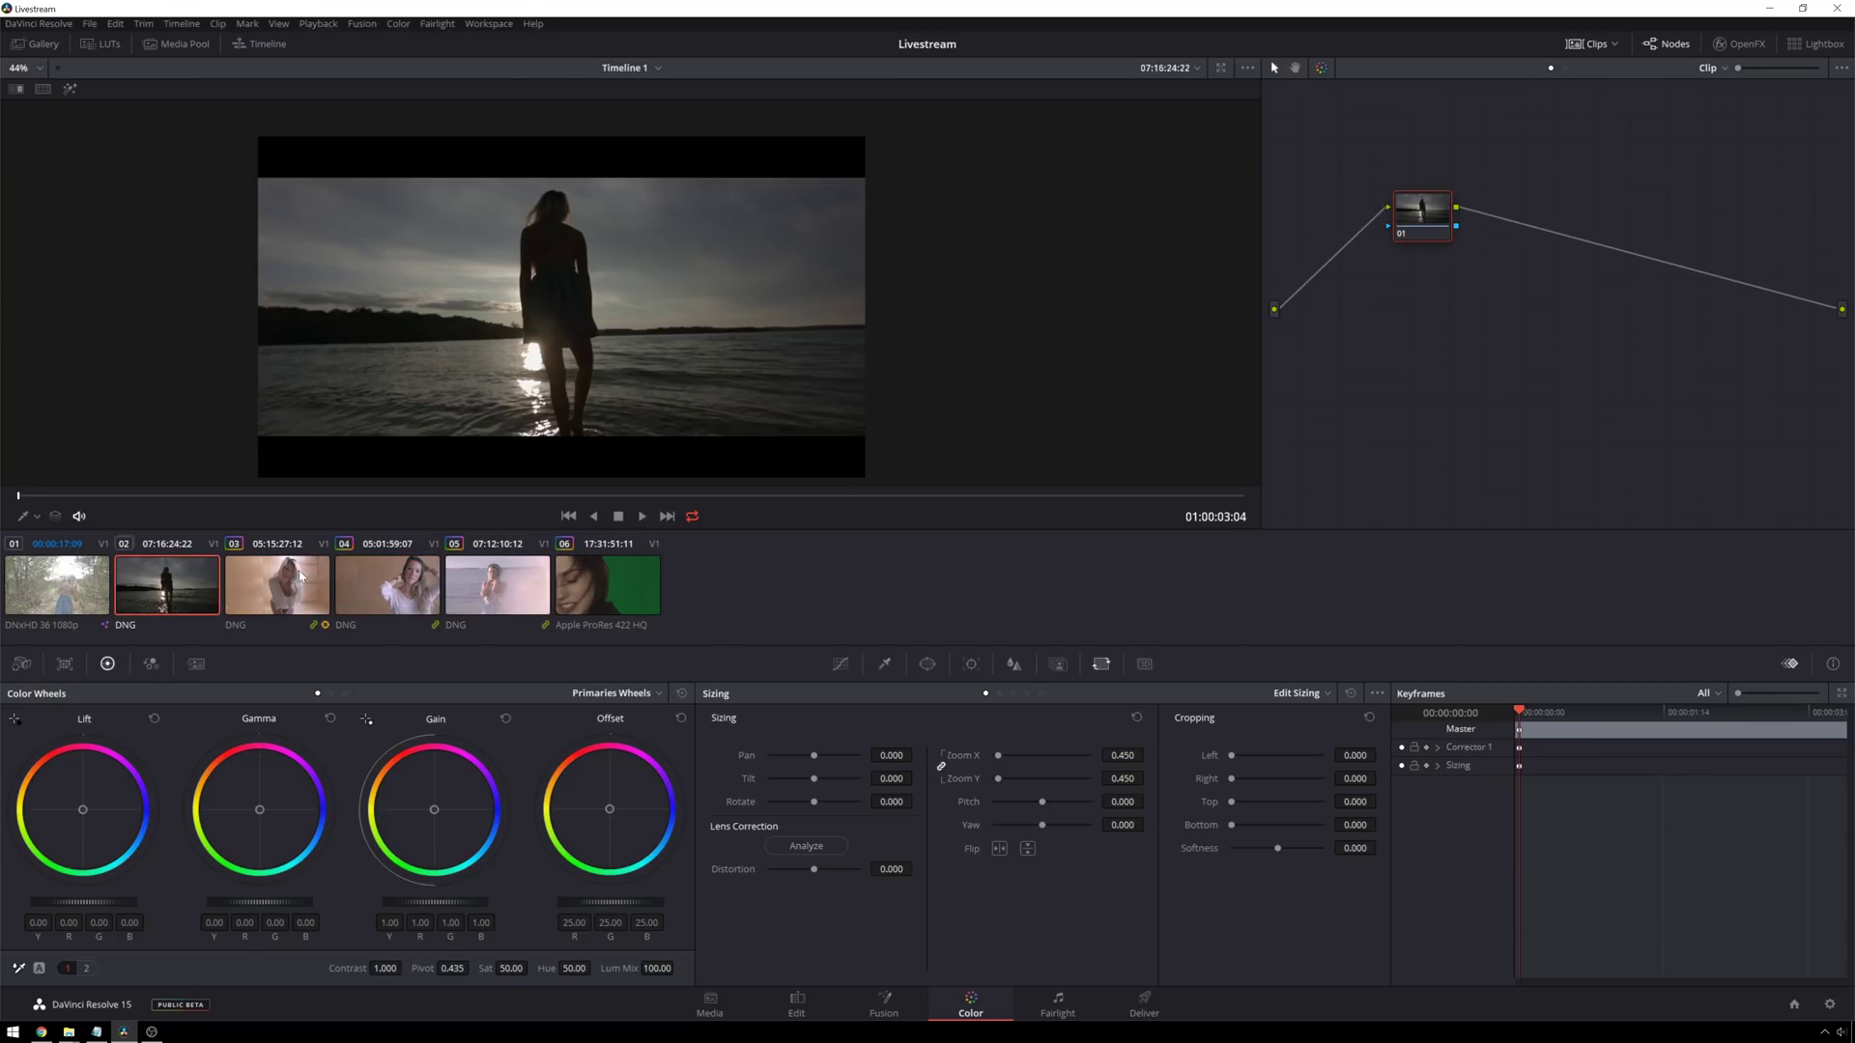
click(300, 574)
click(362, 568)
key(Up)
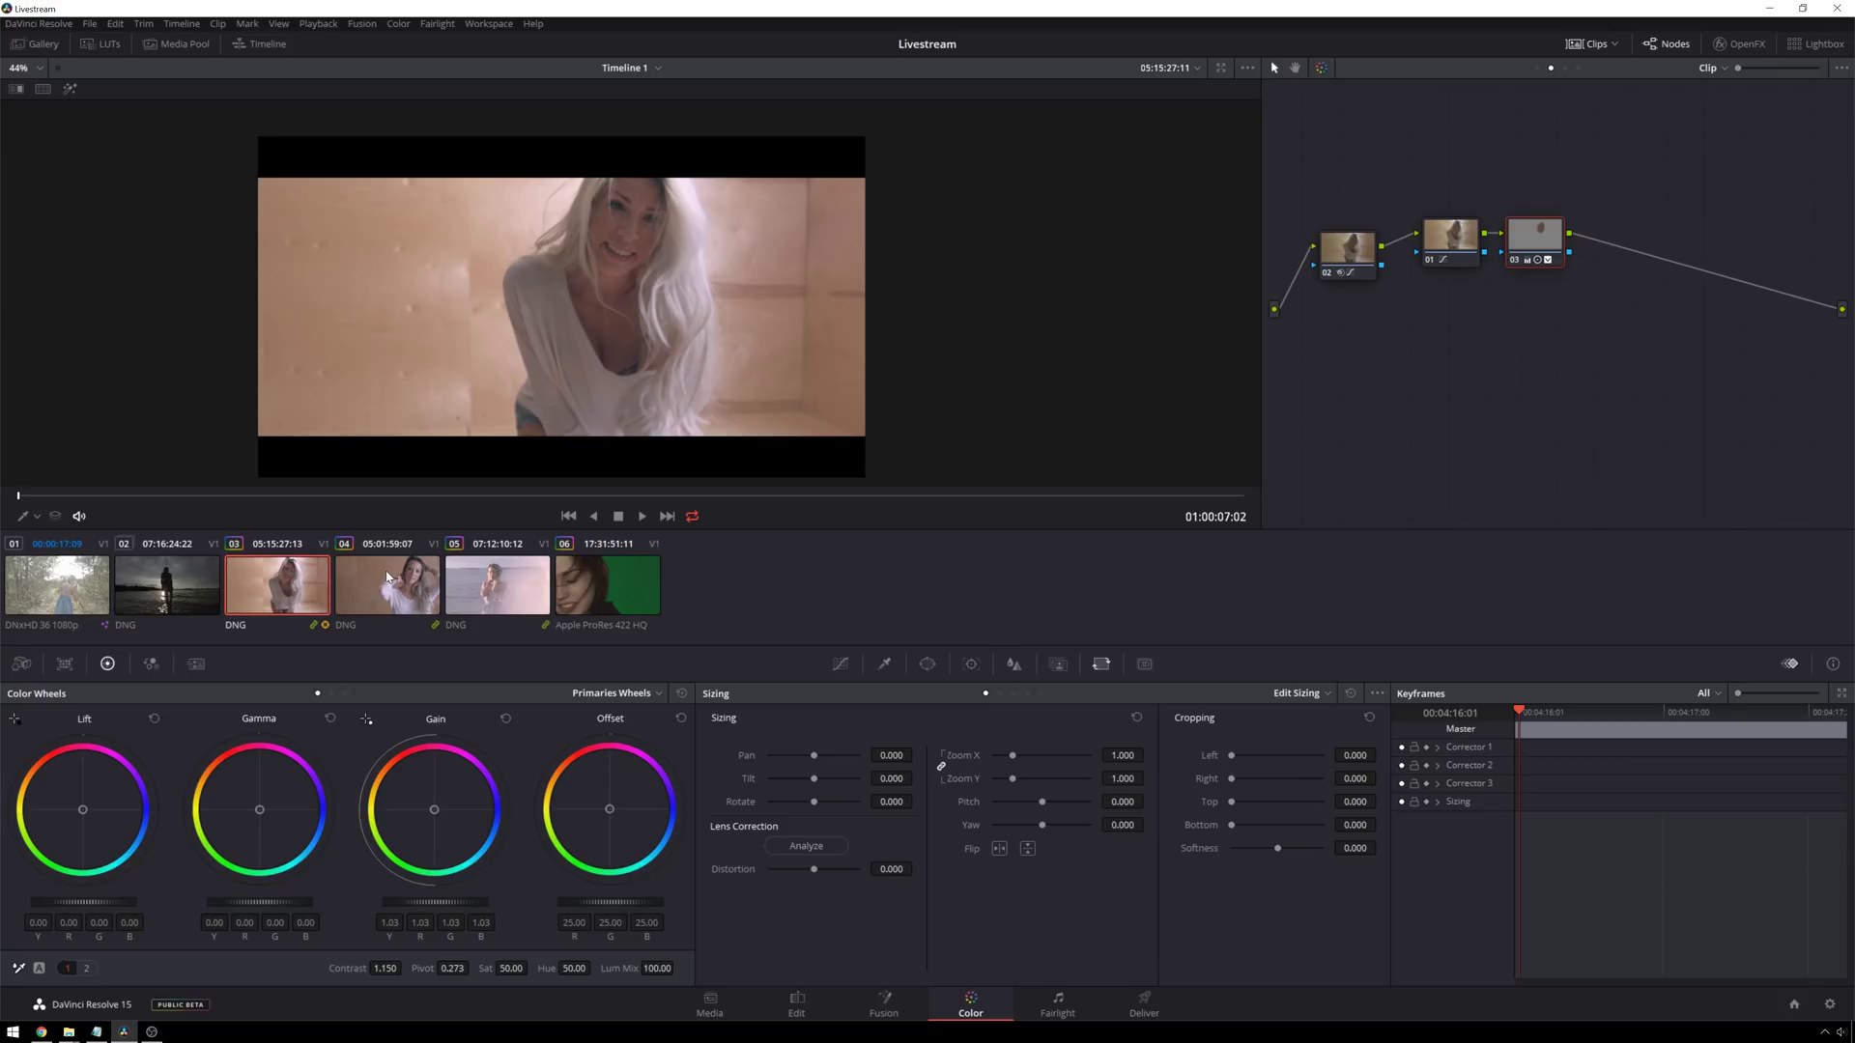
click(402, 584)
key(Up)
click(355, 599)
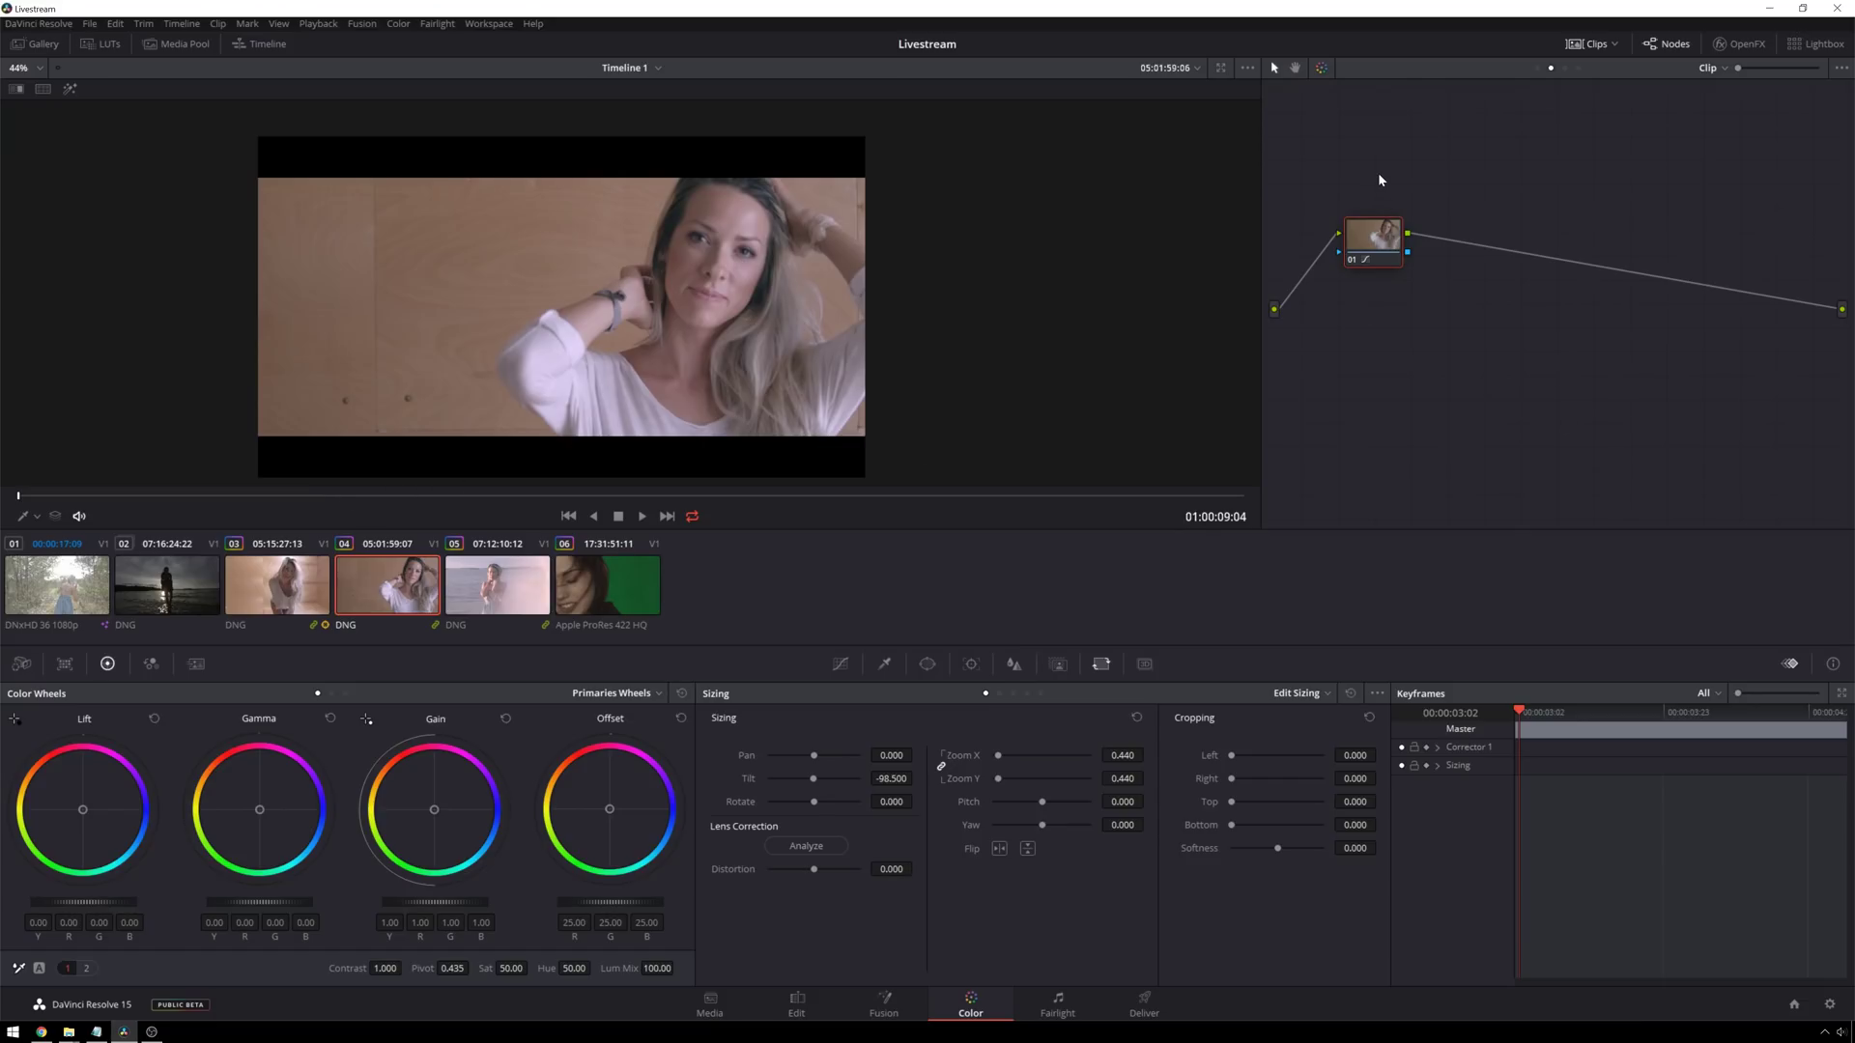
Step: Add a serial node after node 01 and save it as a shared node
key(alt+s)
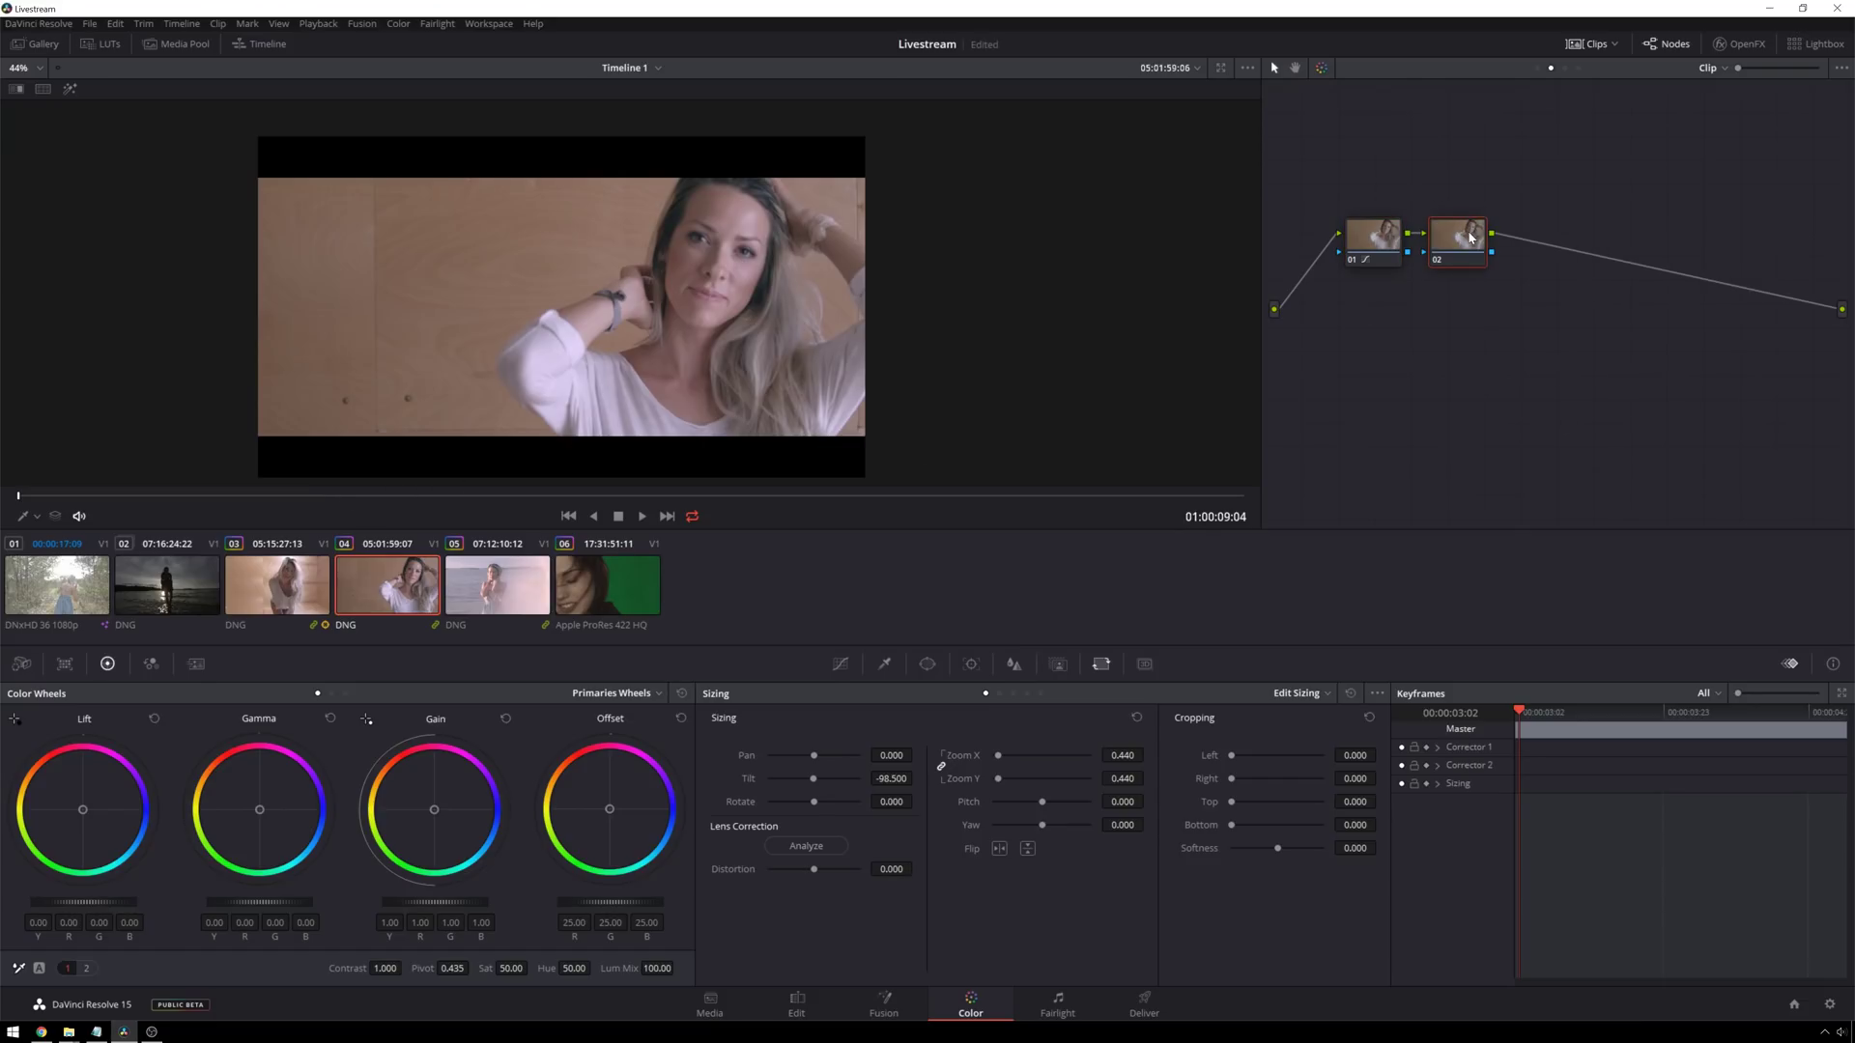
right_click(1470, 237)
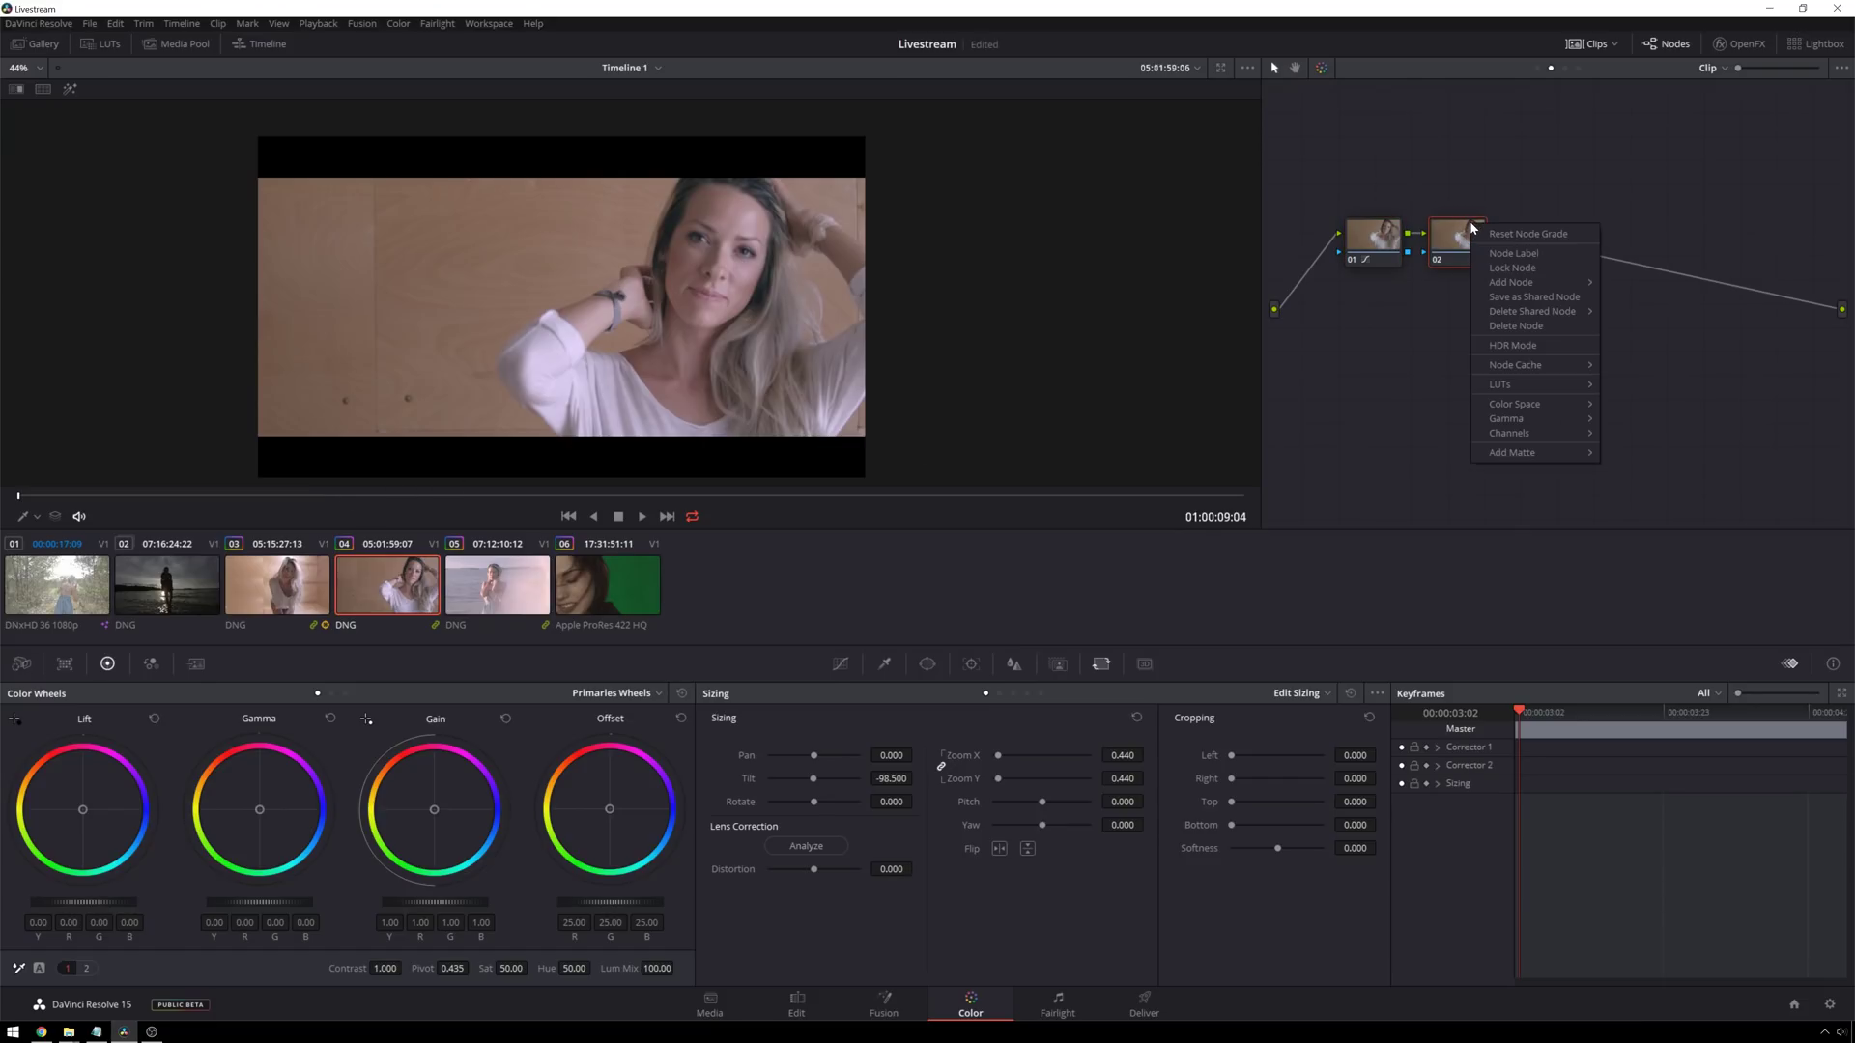
click(1539, 300)
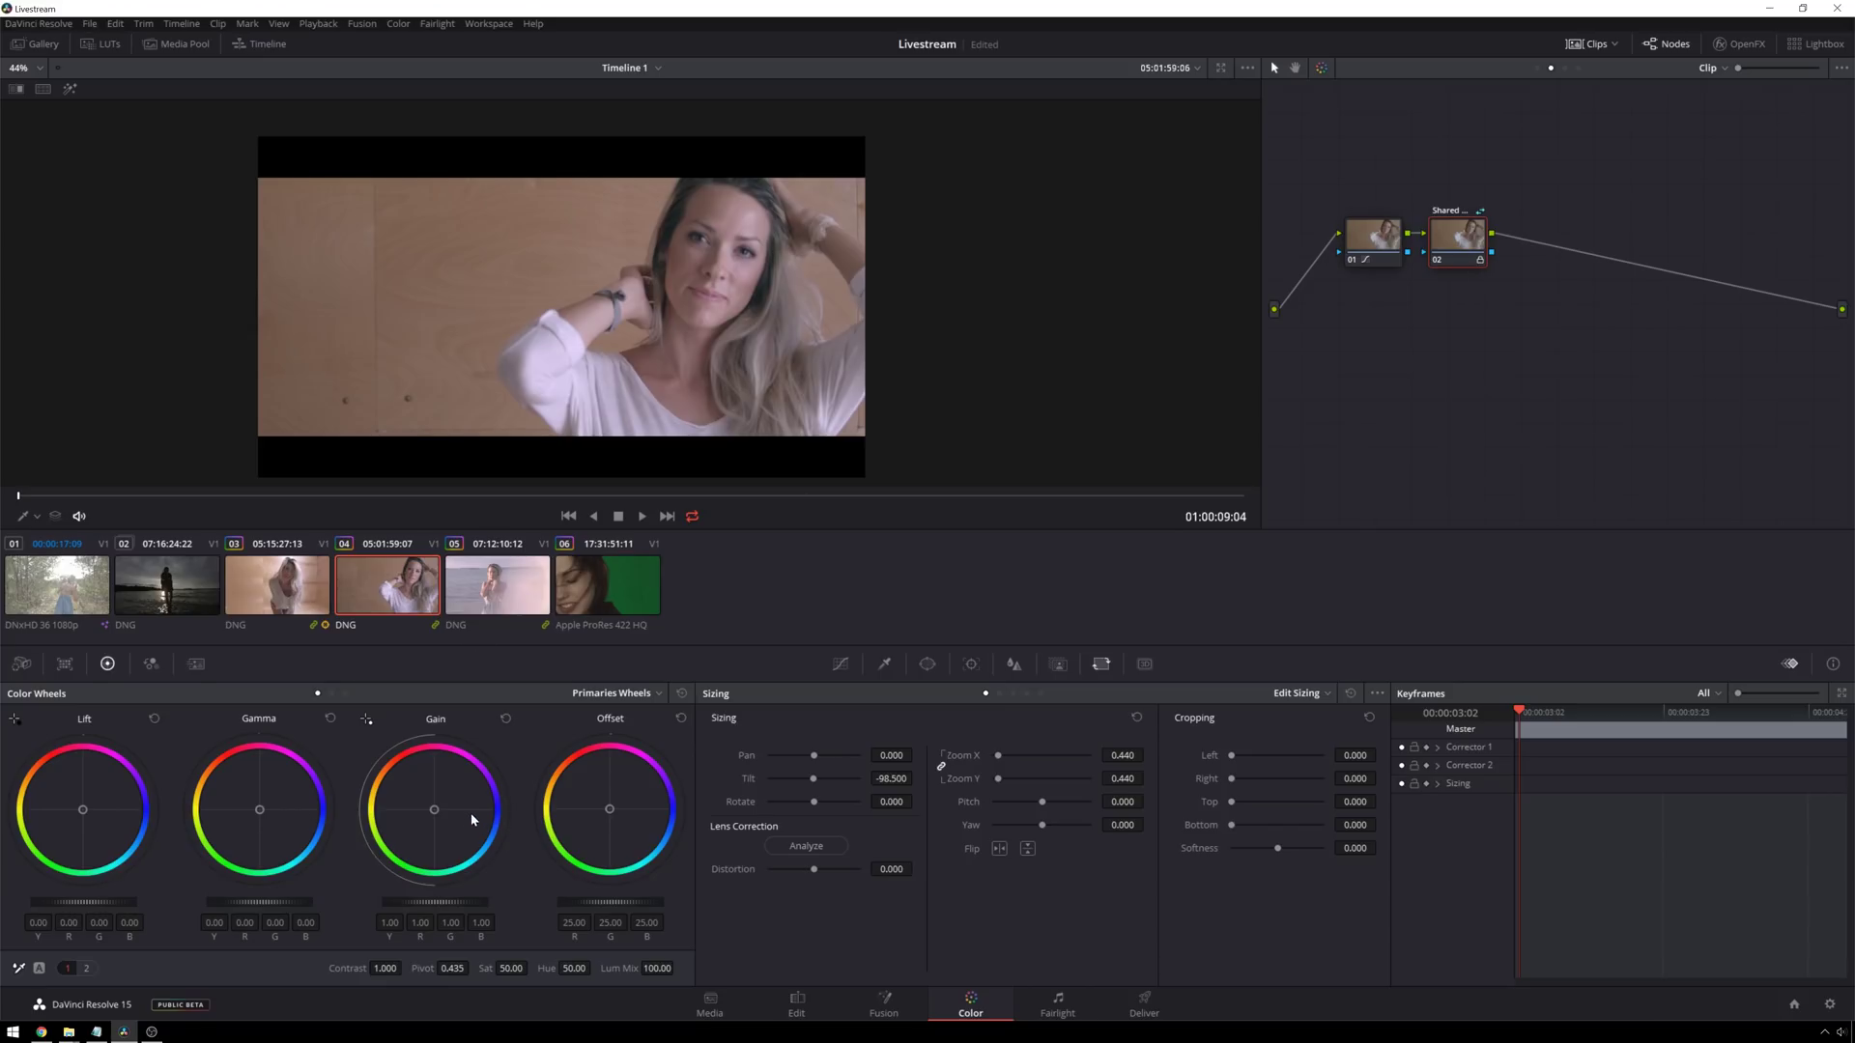
Step: Unlock the shared node so its grade can be edited
drag(471, 812, 466, 829)
right_click(1461, 241)
click(1461, 241)
right_click(1461, 239)
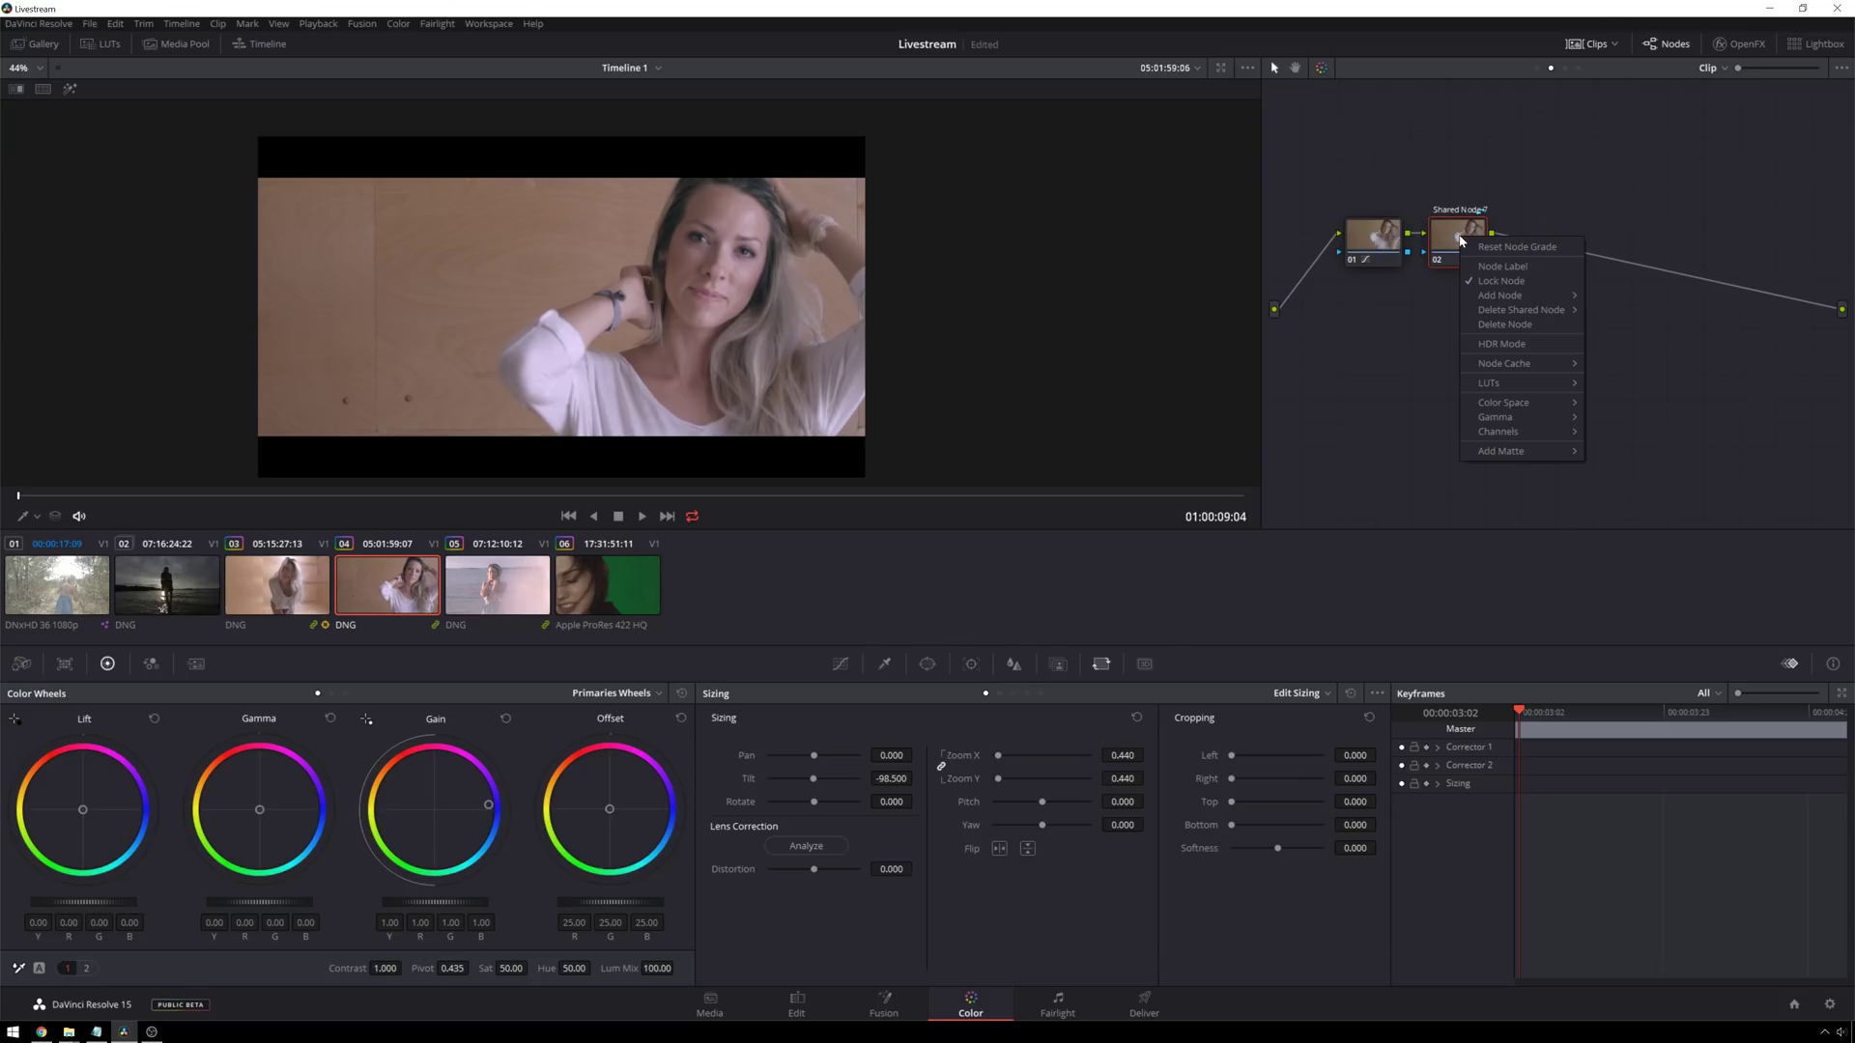
click(1494, 283)
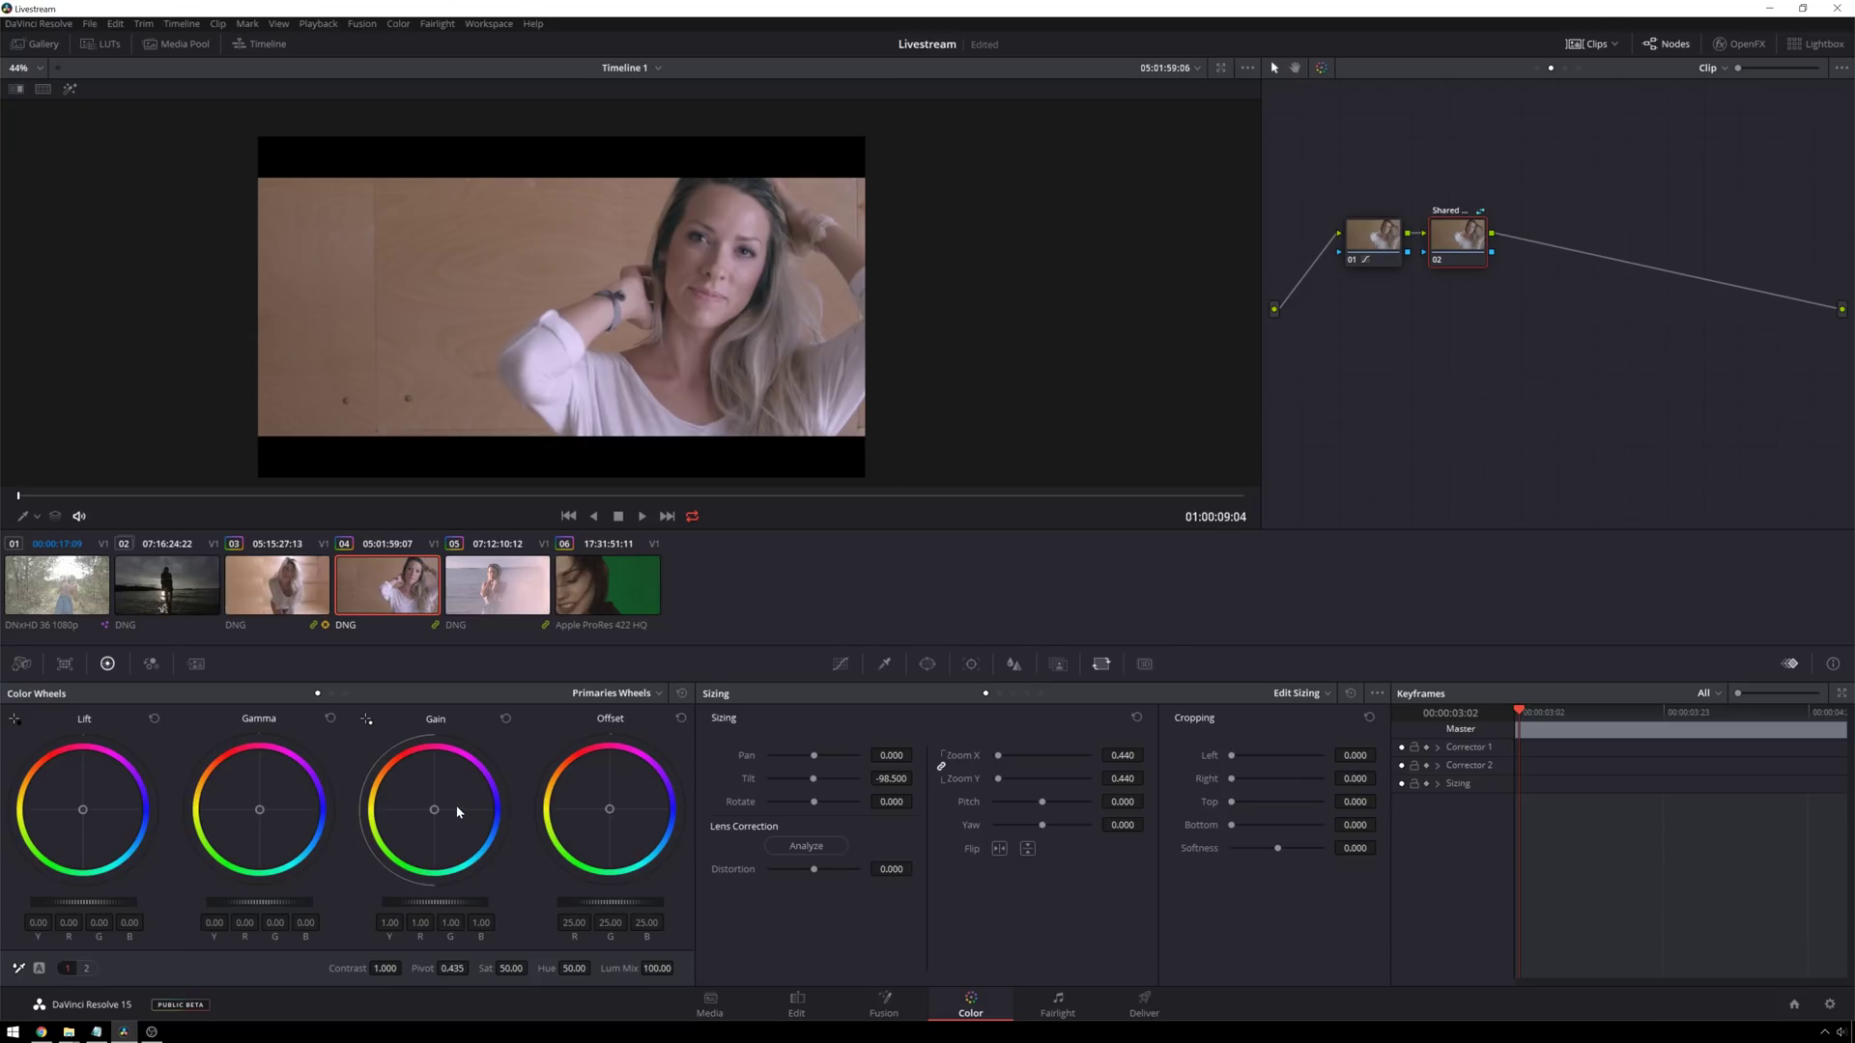
Step: Warm the highlights, raise master gain to about 1.10, and nudge the shadow lift
drag(456, 804, 444, 814)
drag(389, 904, 404, 911)
drag(441, 819, 433, 810)
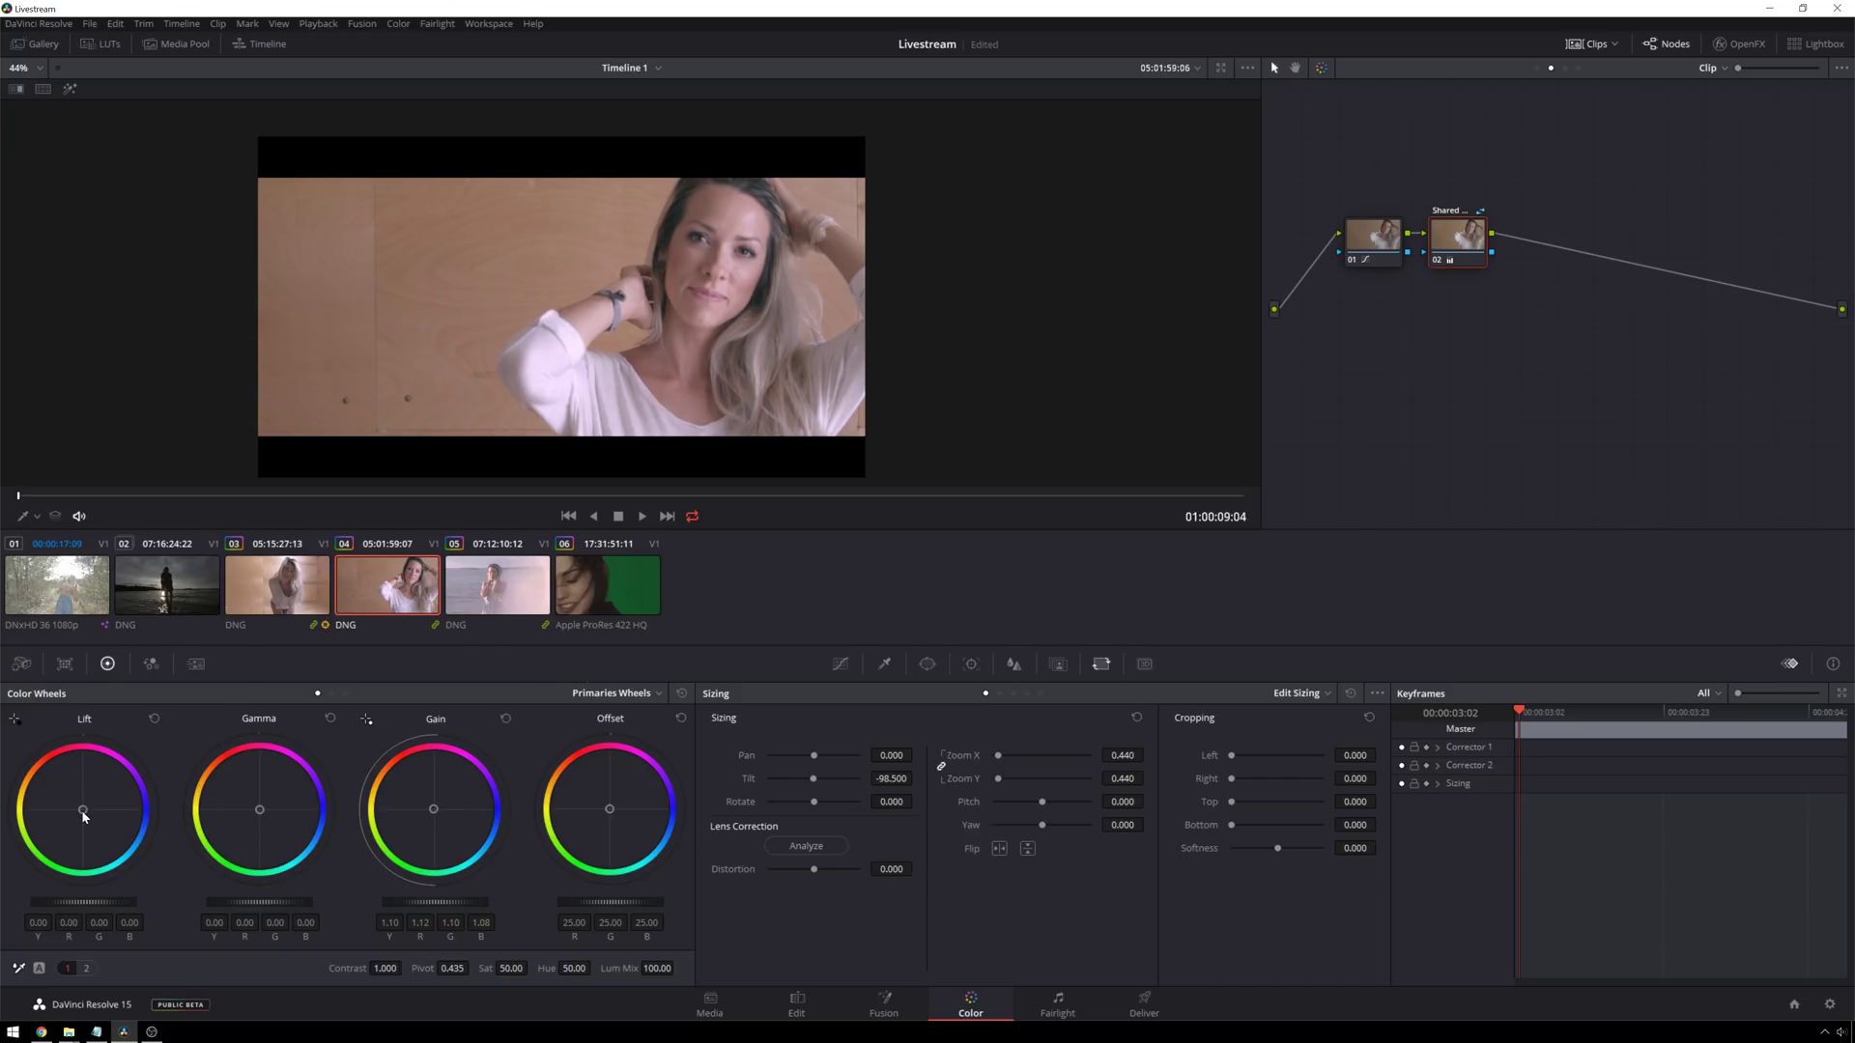
drag(82, 811, 82, 810)
Step: Paste the shared node onto clip 03, reposition it, and compare with it bypassed
key(Up)
key(ctrl+v)
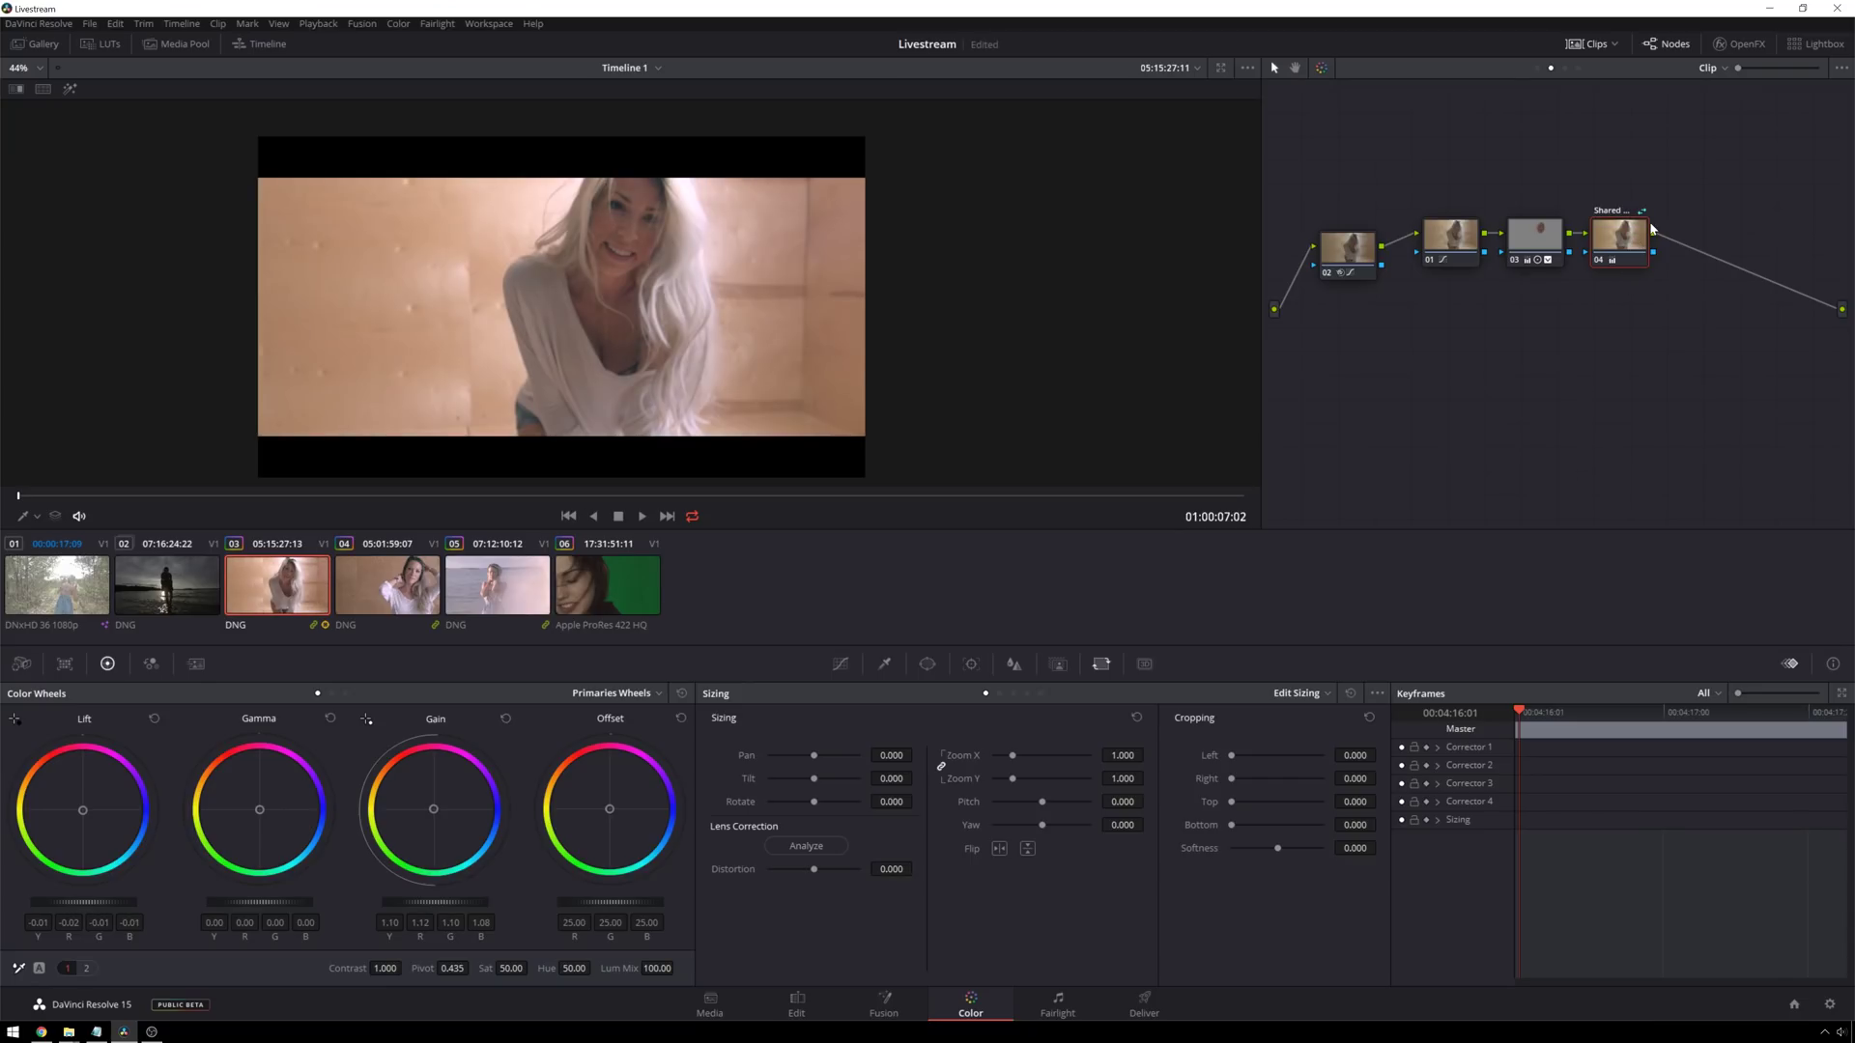
drag(1626, 225, 1638, 221)
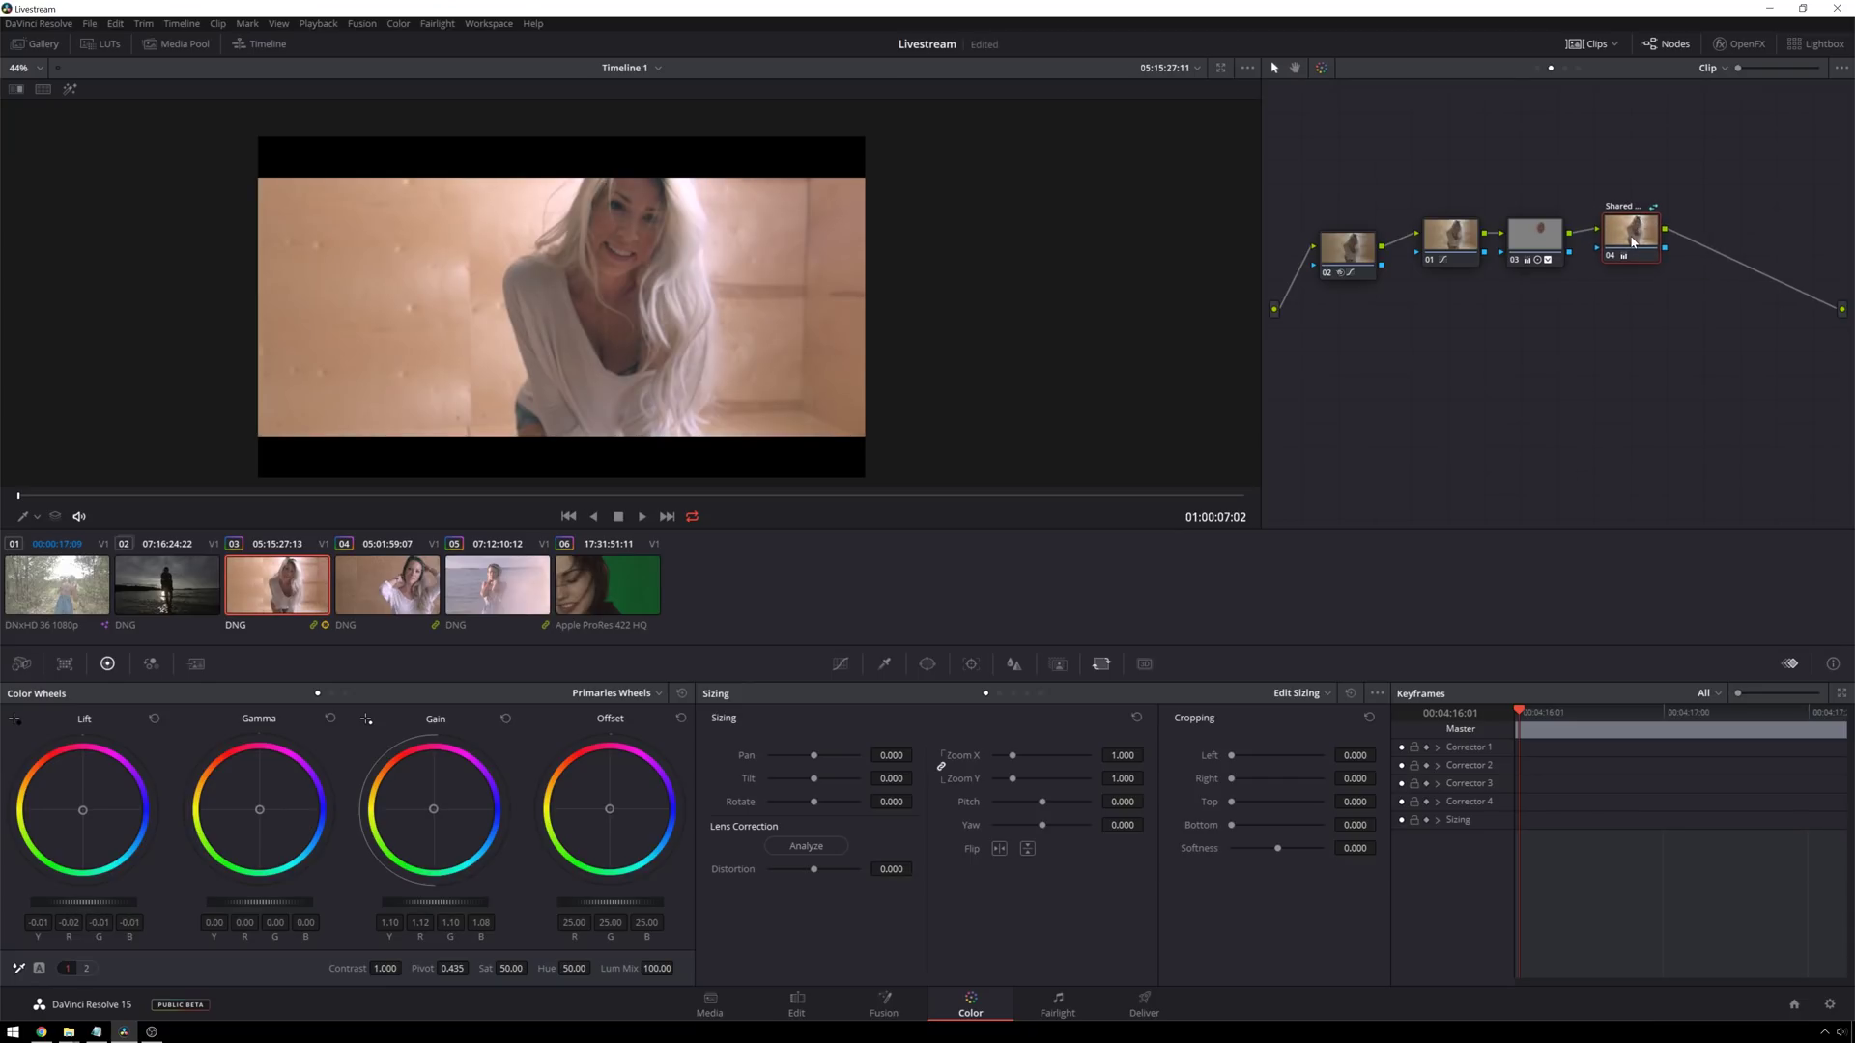
key(ctrl+d)
key(ctrl+d)
Step: Shift the shared node's overall colour toward magenta and check it on clips 04 and 03
drag(619, 803, 626, 791)
click(401, 590)
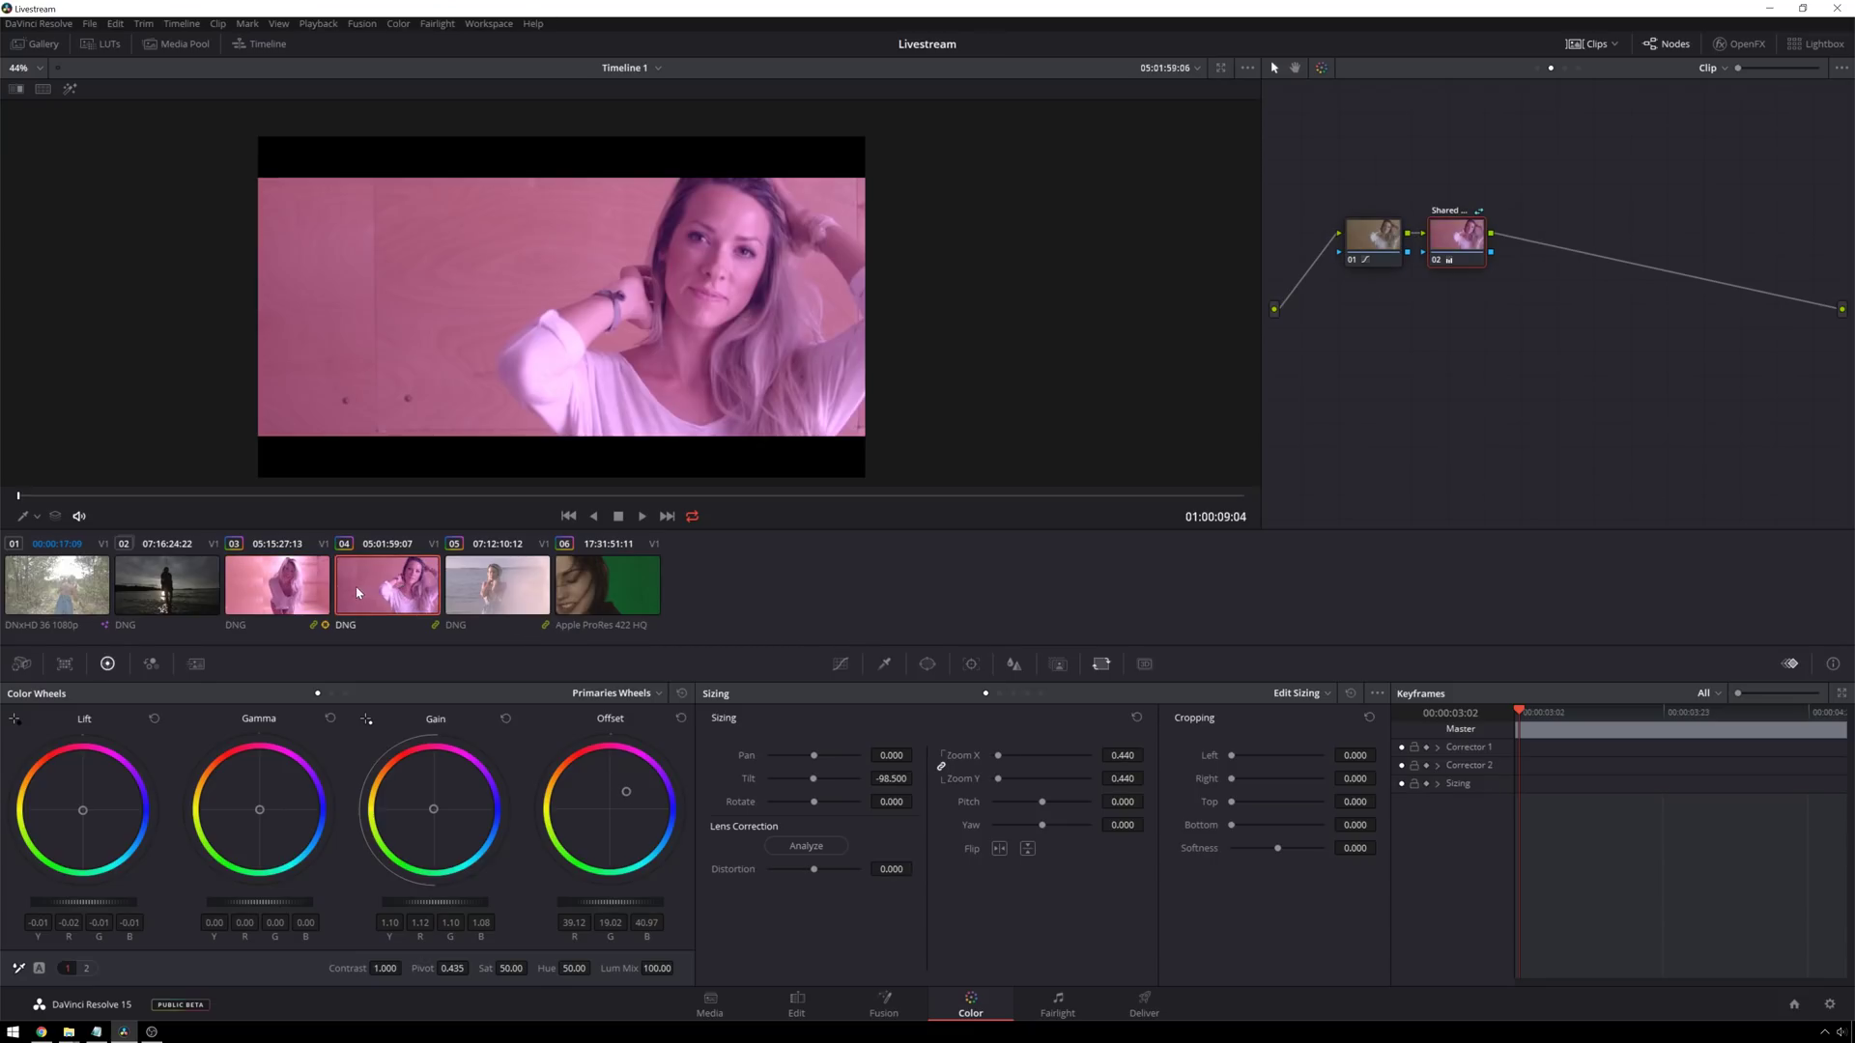
click(289, 587)
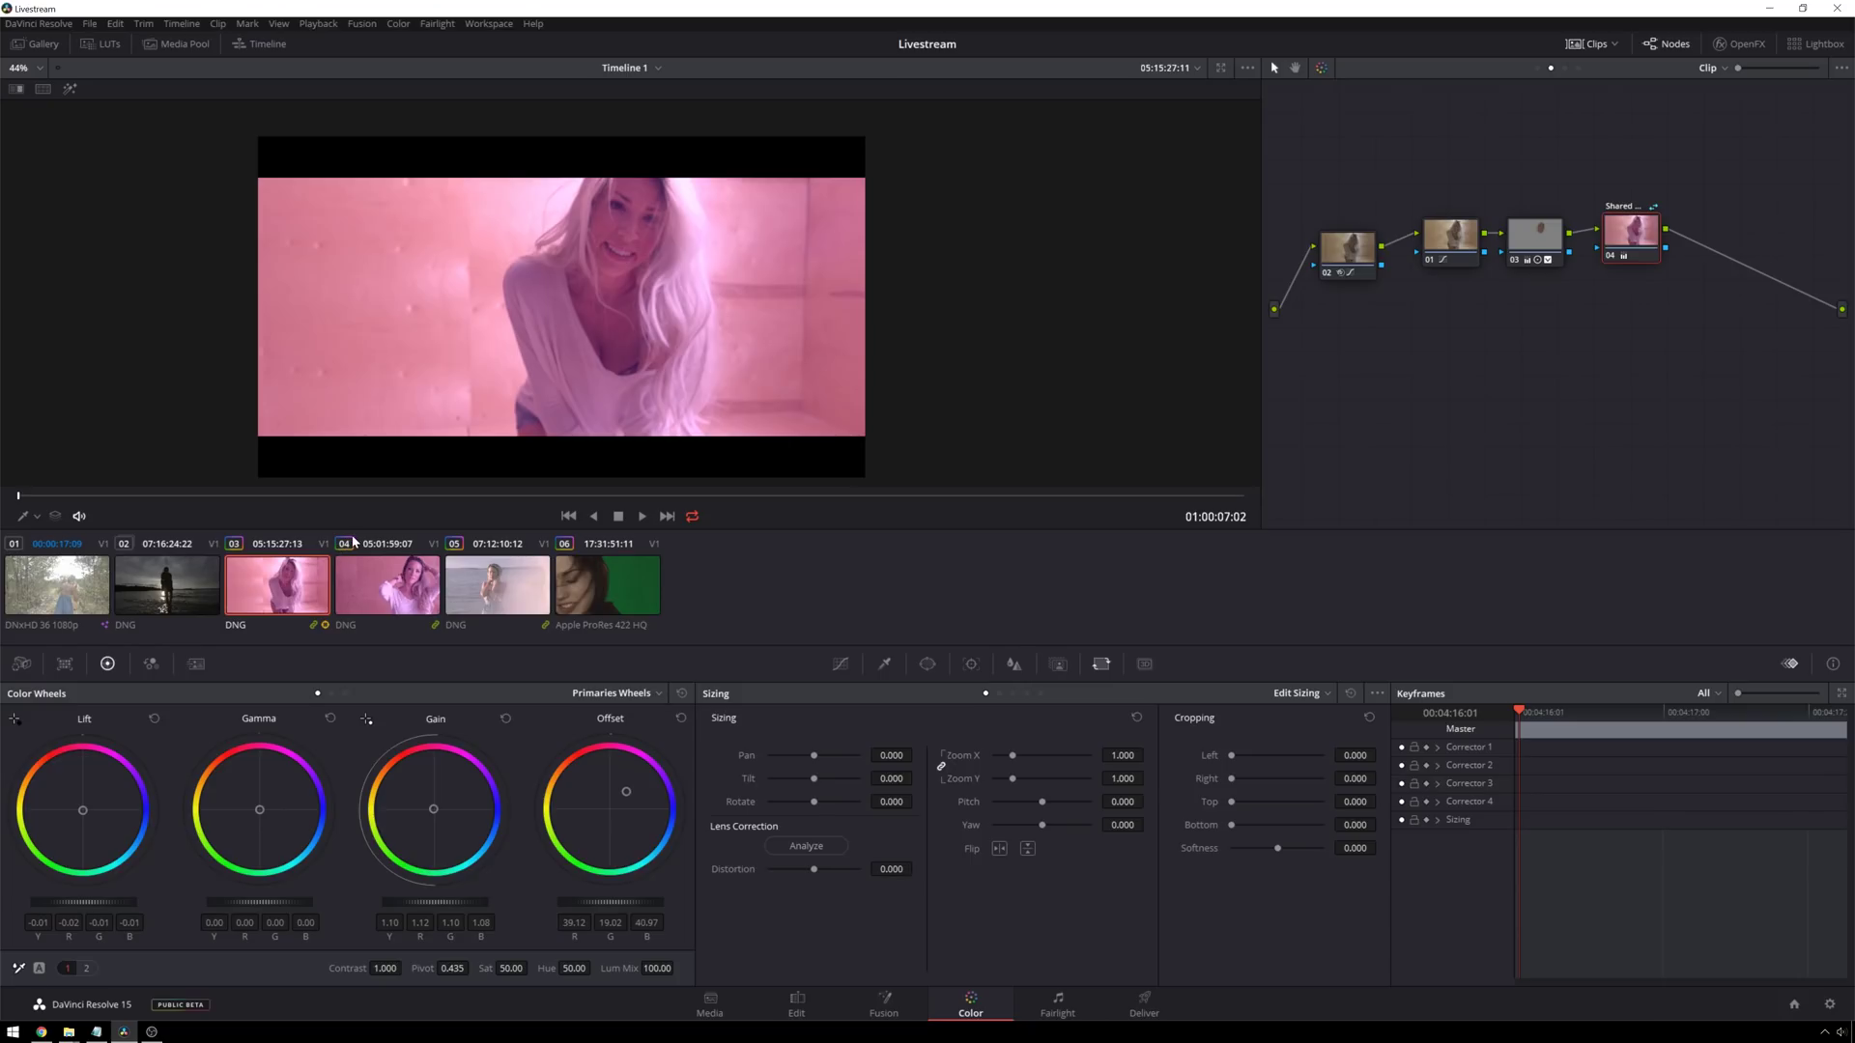
click(399, 591)
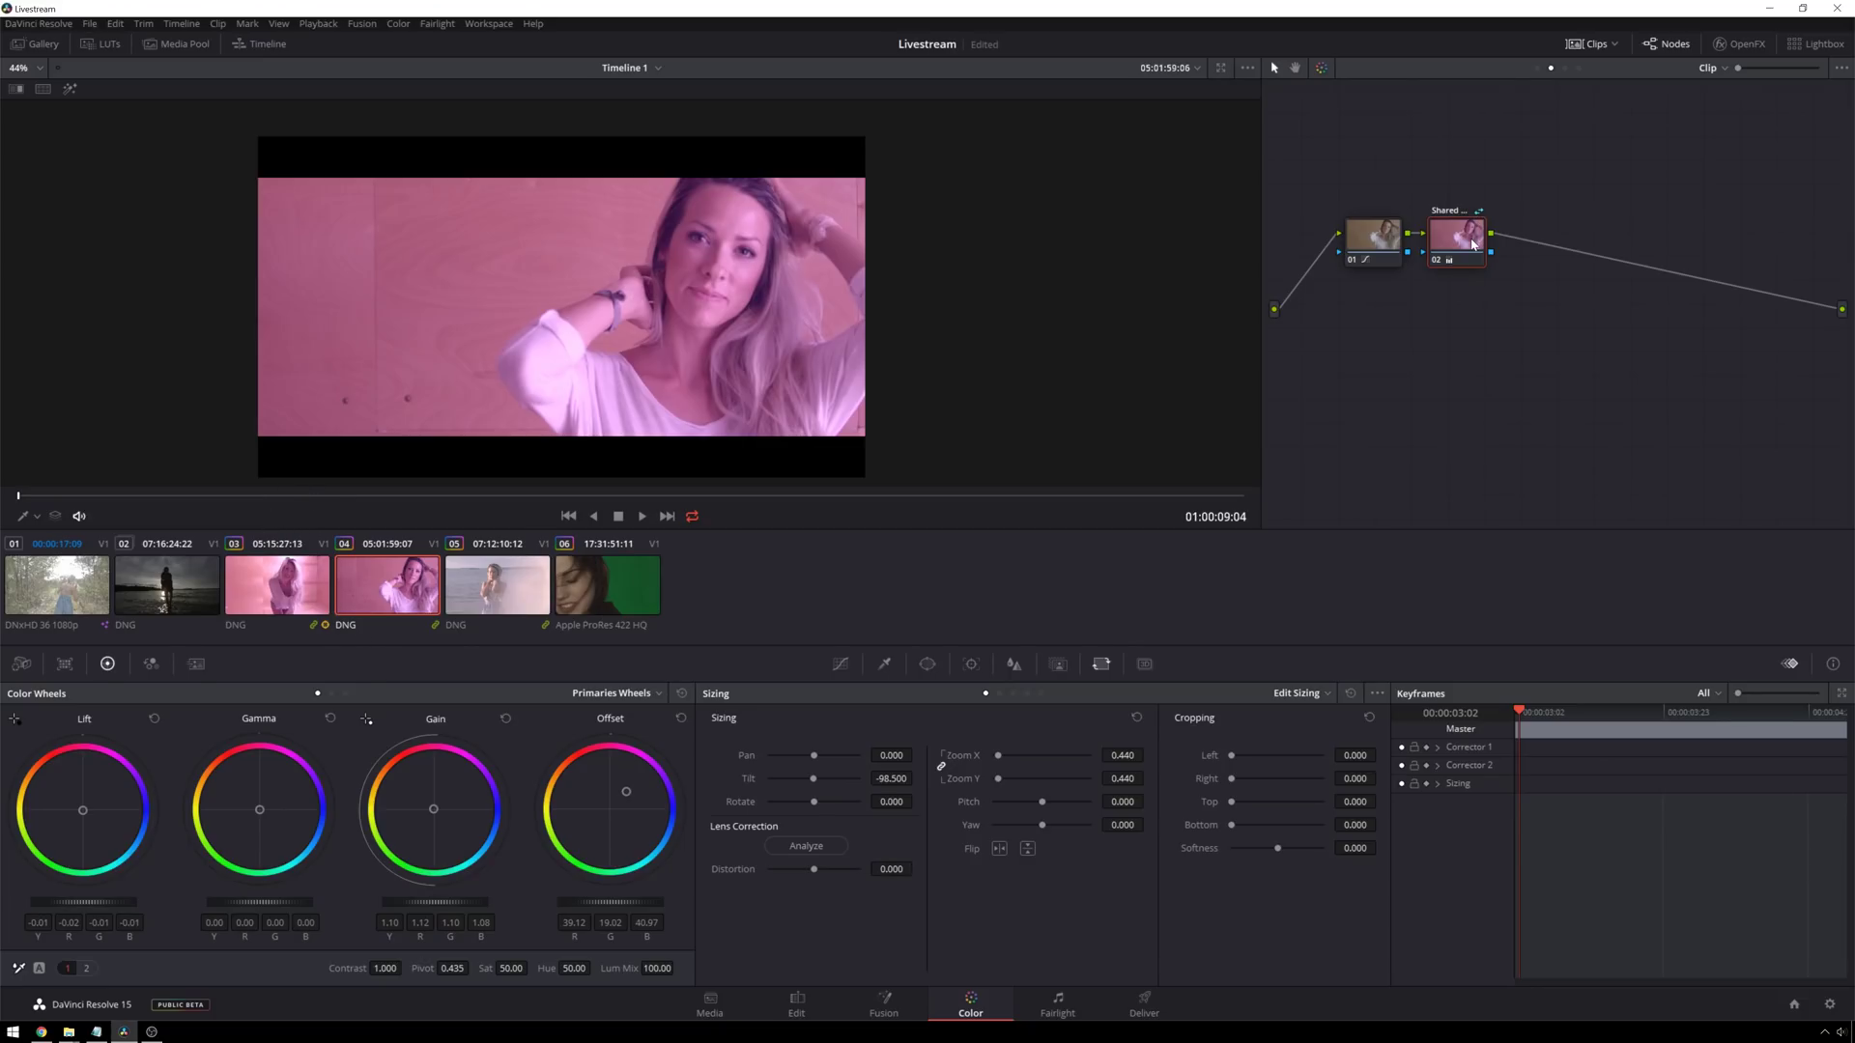
Step: Add node 03 to clip 04, pulling its highlights and overall balance away from pink
key(alt+s)
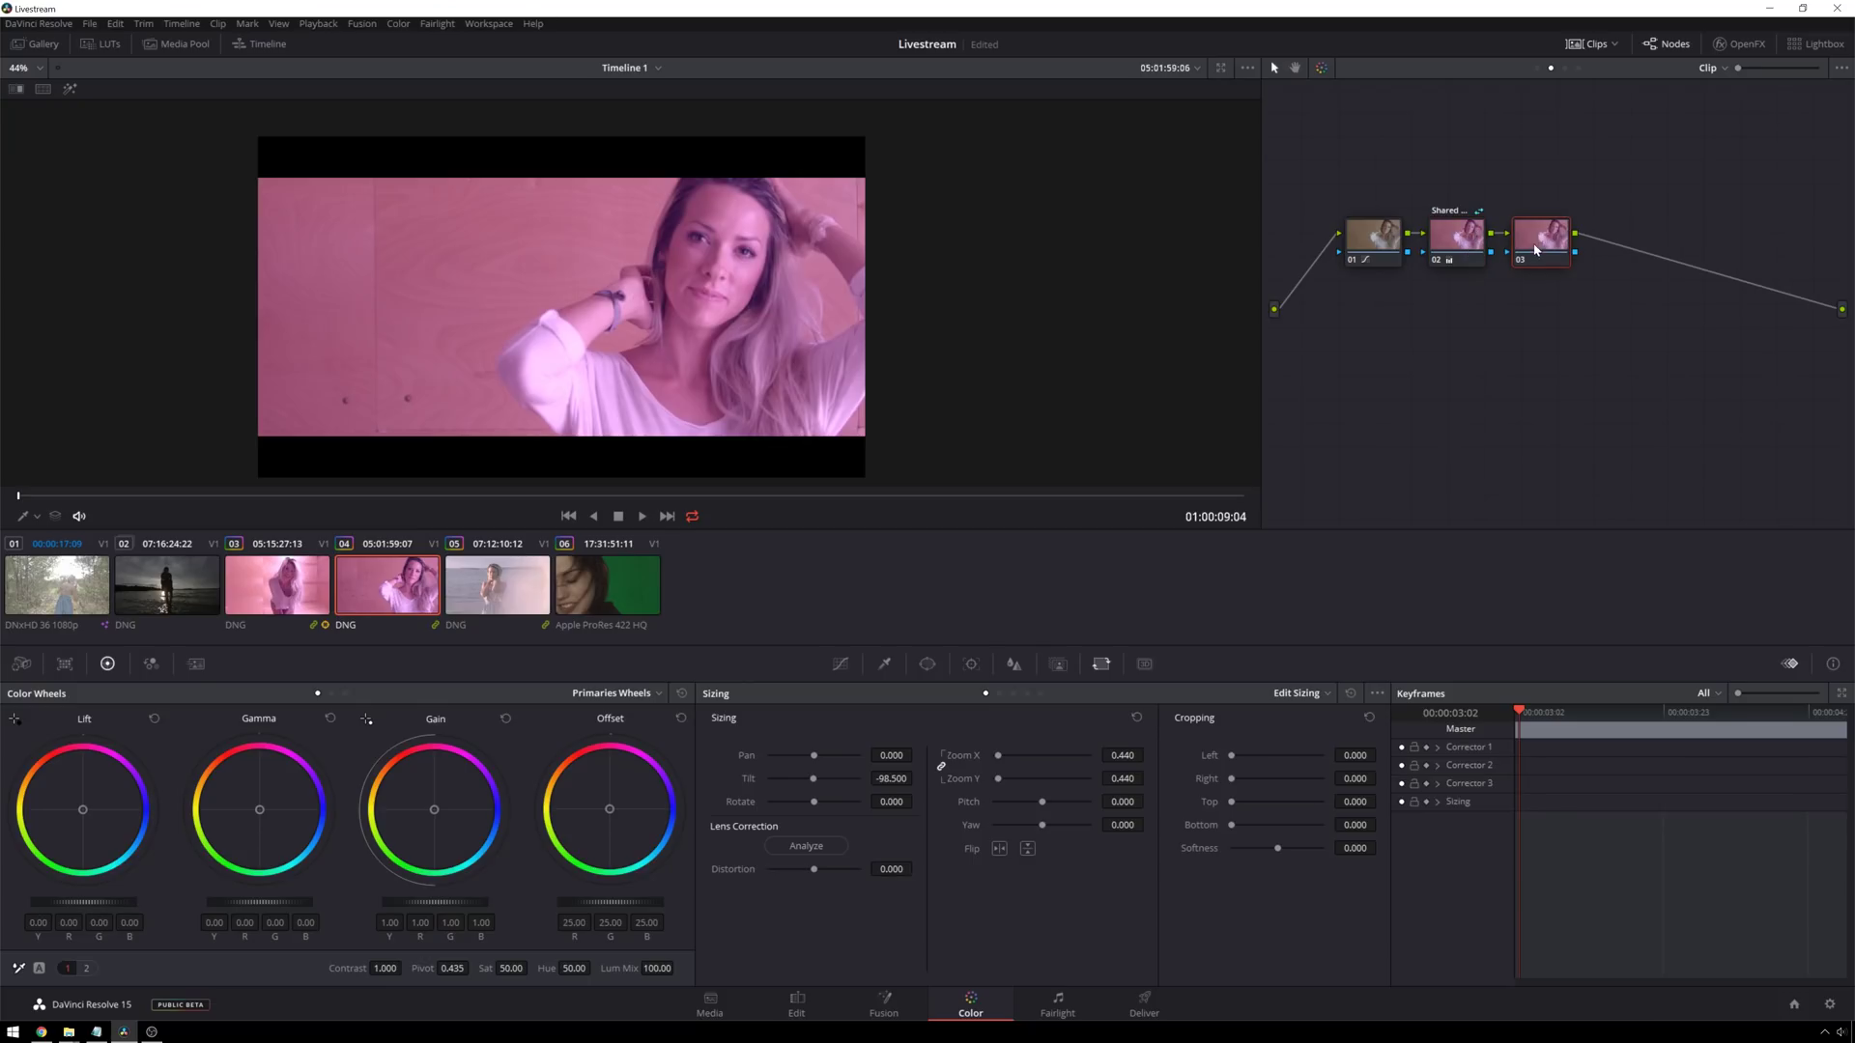
drag(437, 823, 440, 813)
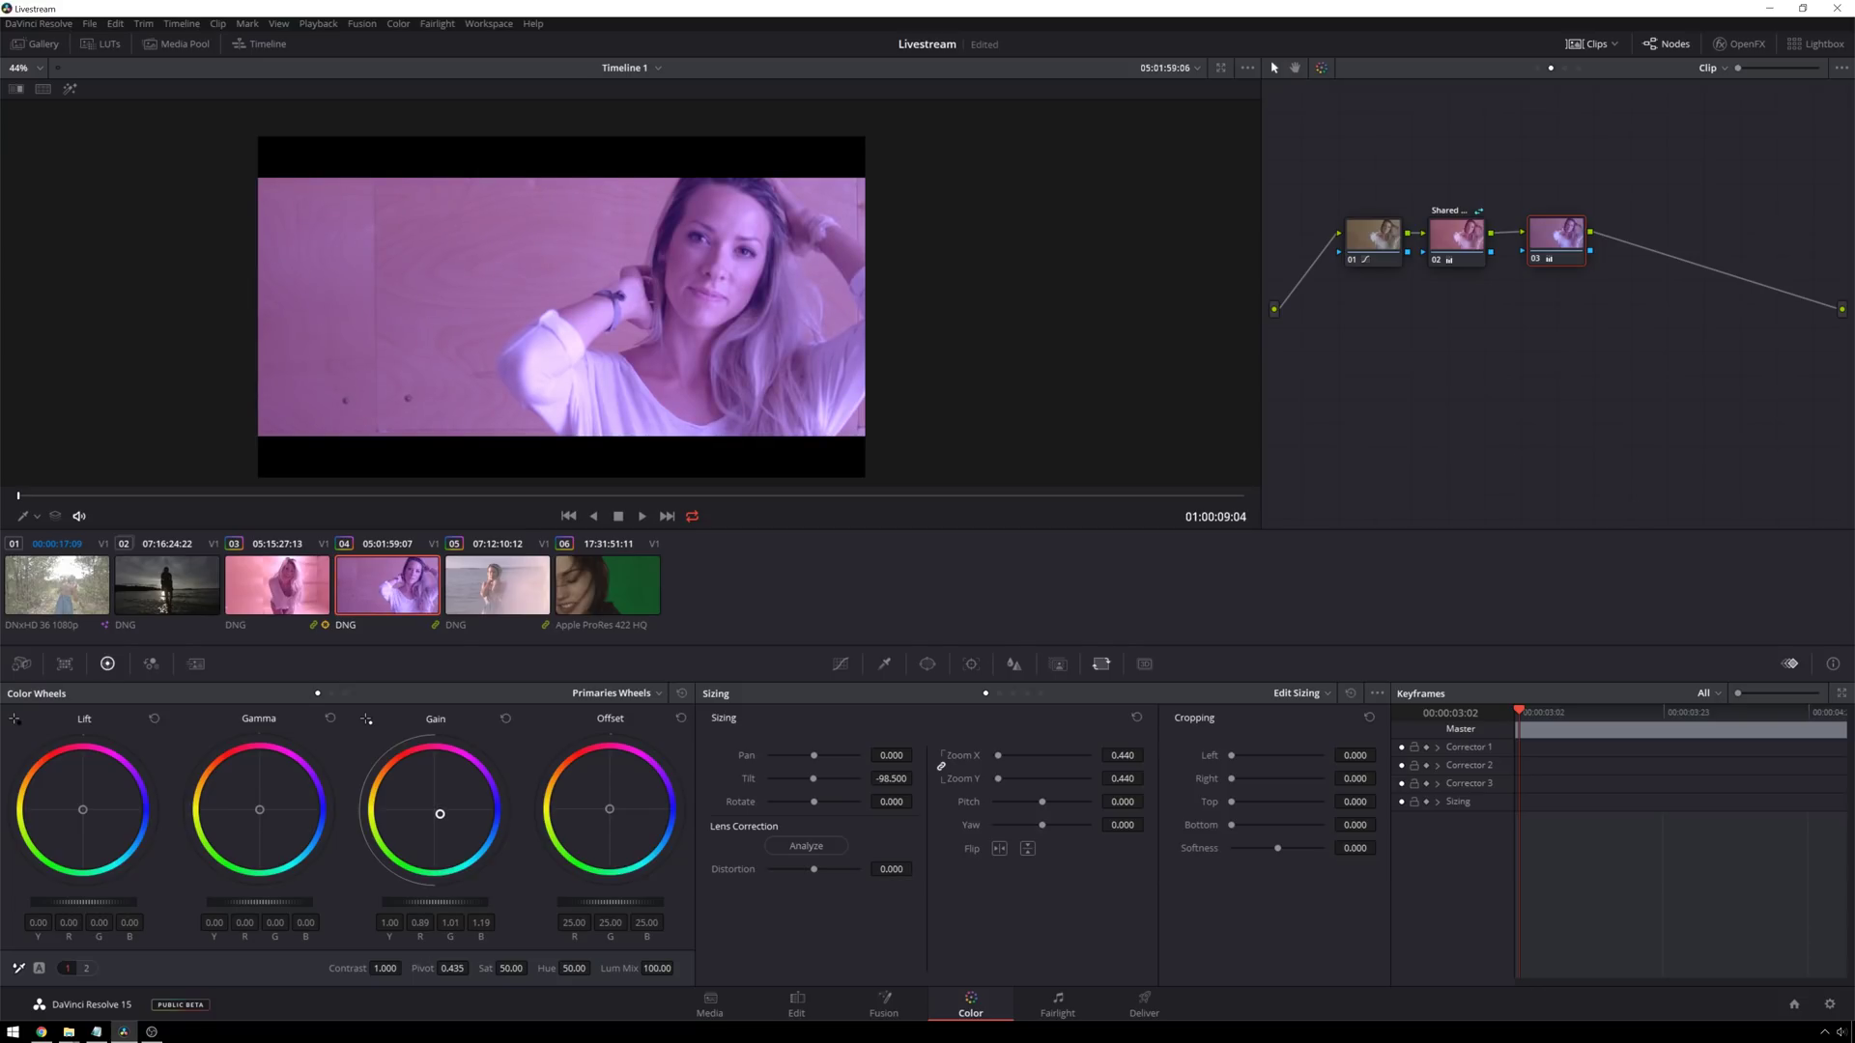
drag(608, 809, 610, 822)
Step: On clip 03, add node 05, save it as shared, then delete it
click(275, 580)
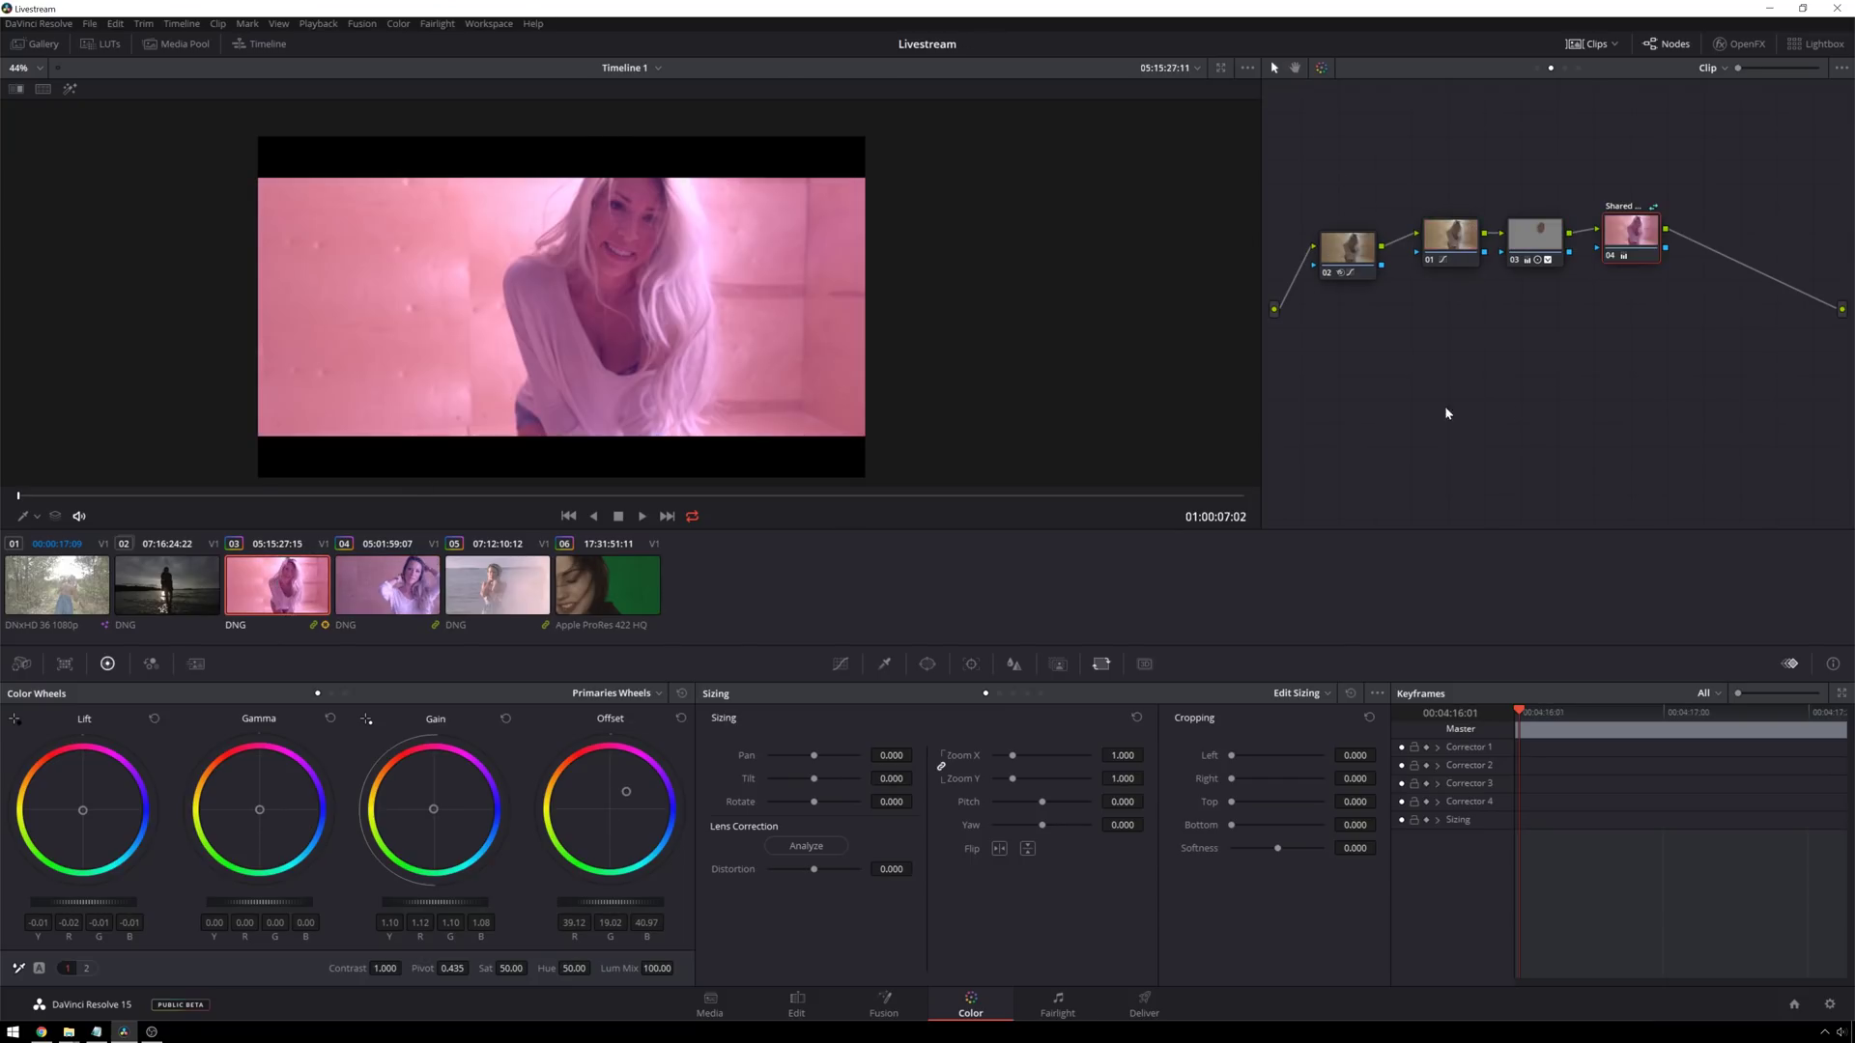
key(alt+s)
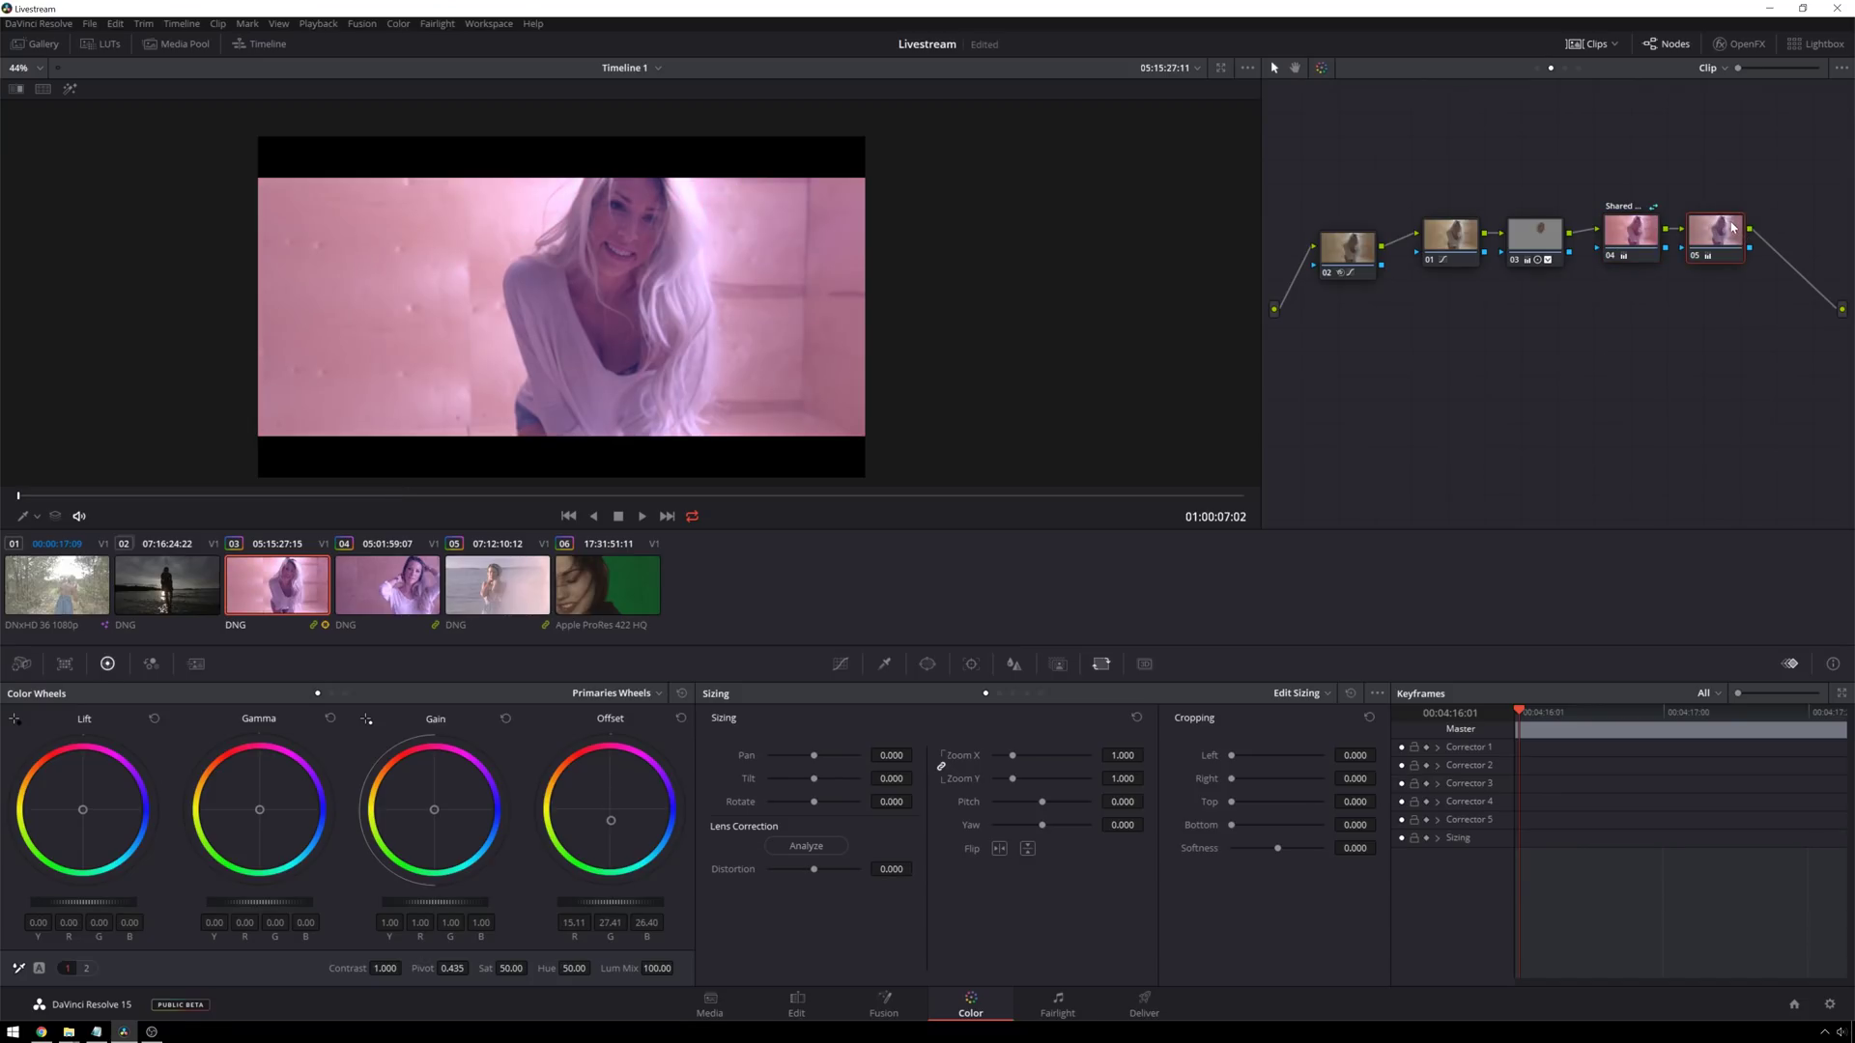
right_click(1736, 239)
mouse_move(1766, 292)
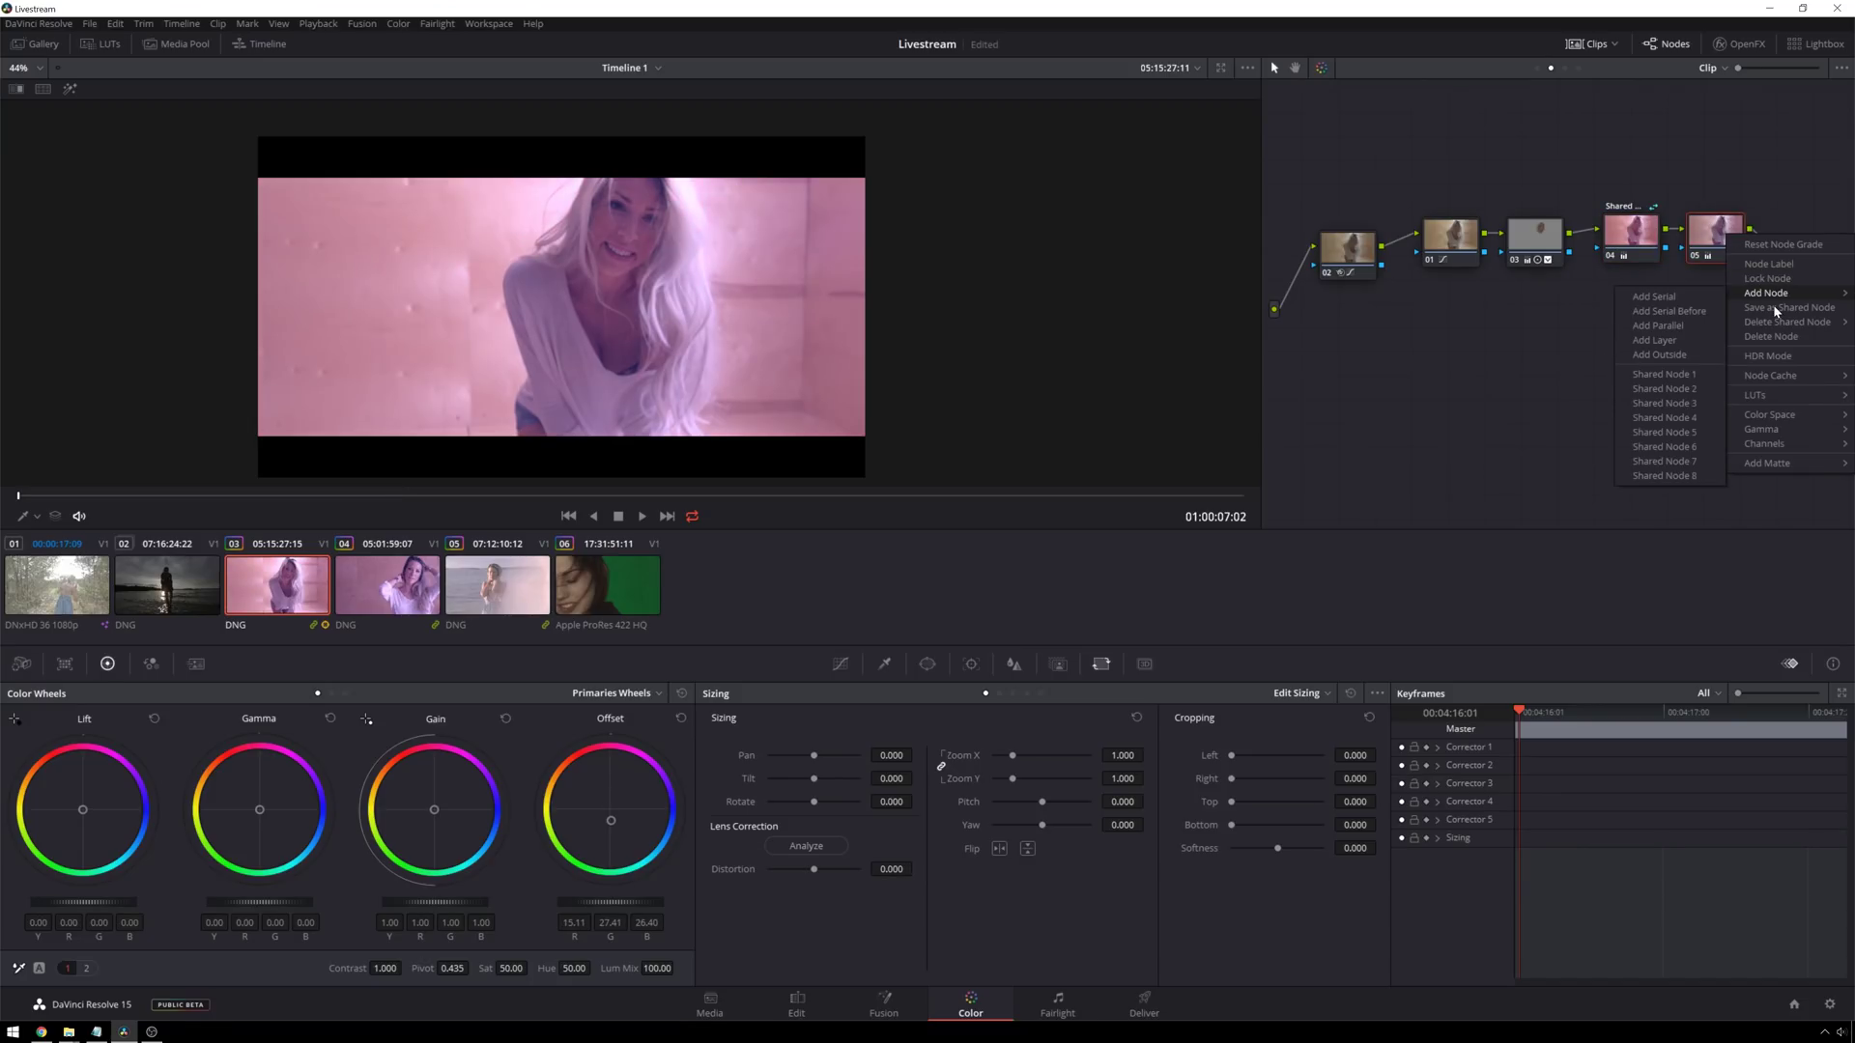
click(1753, 314)
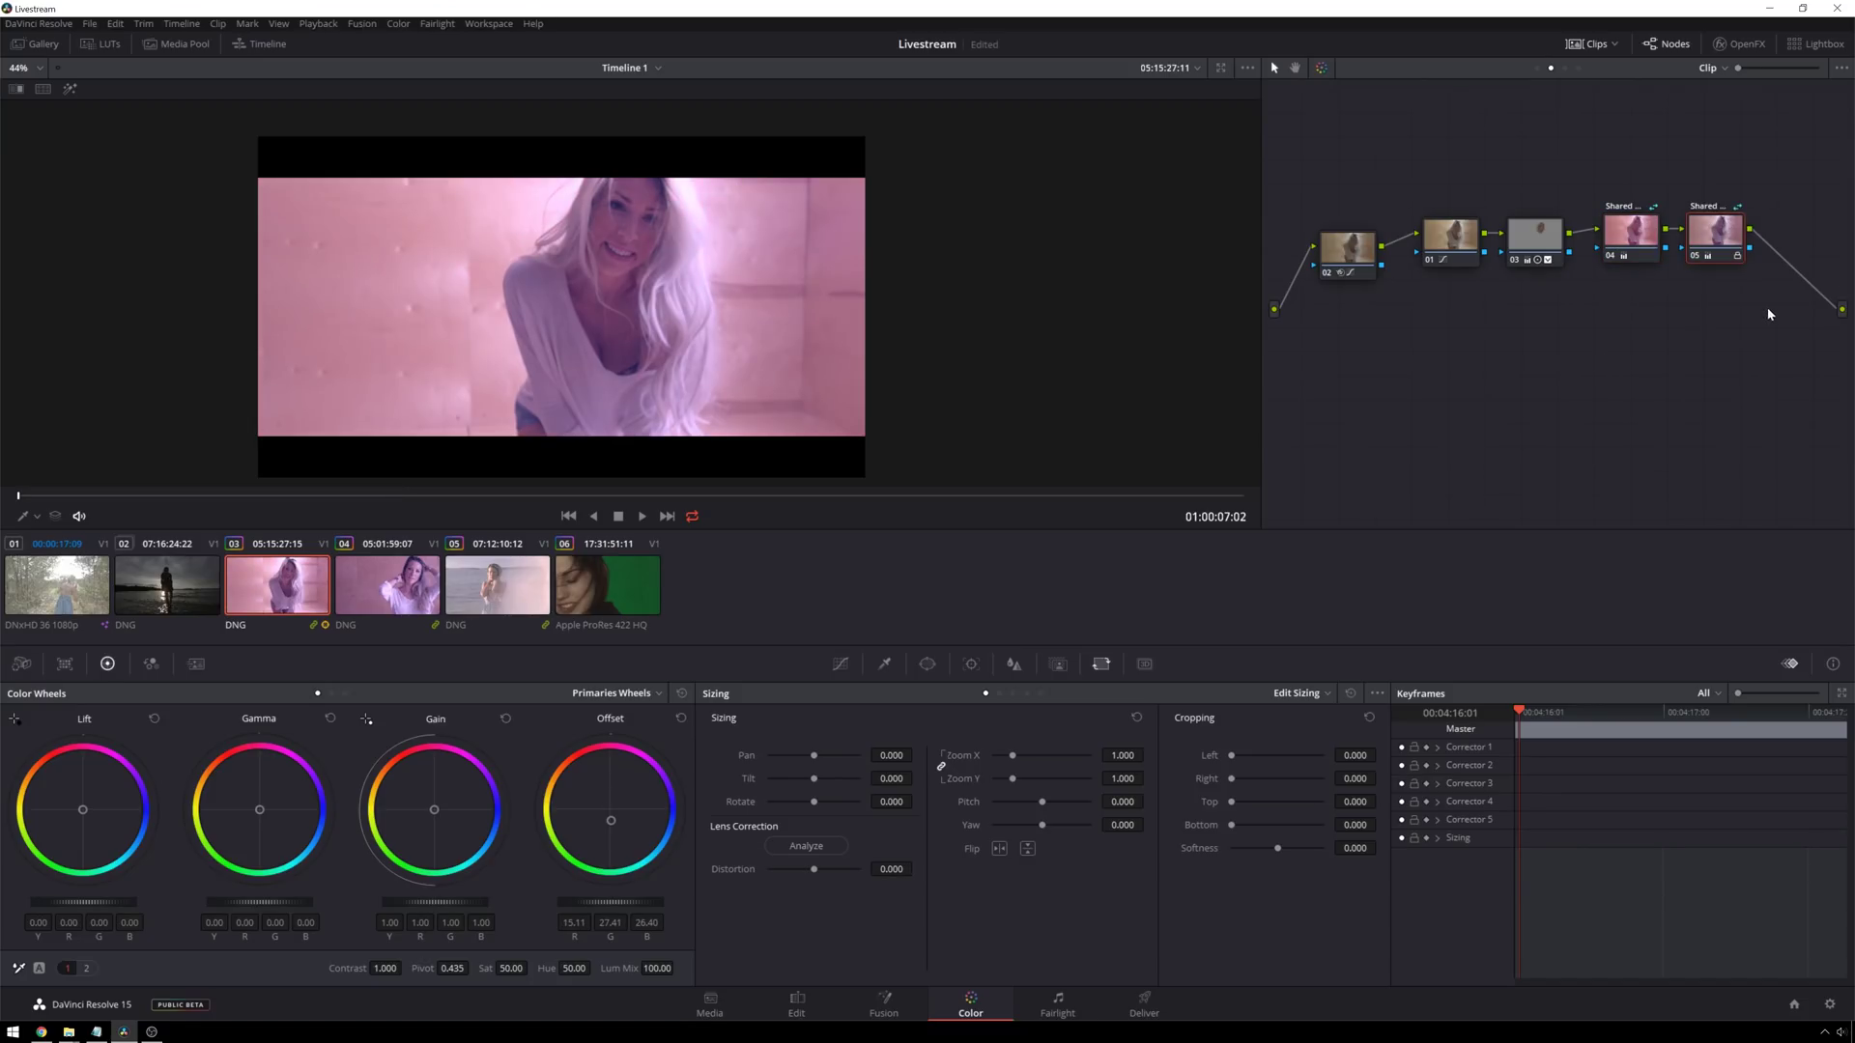
click(360, 594)
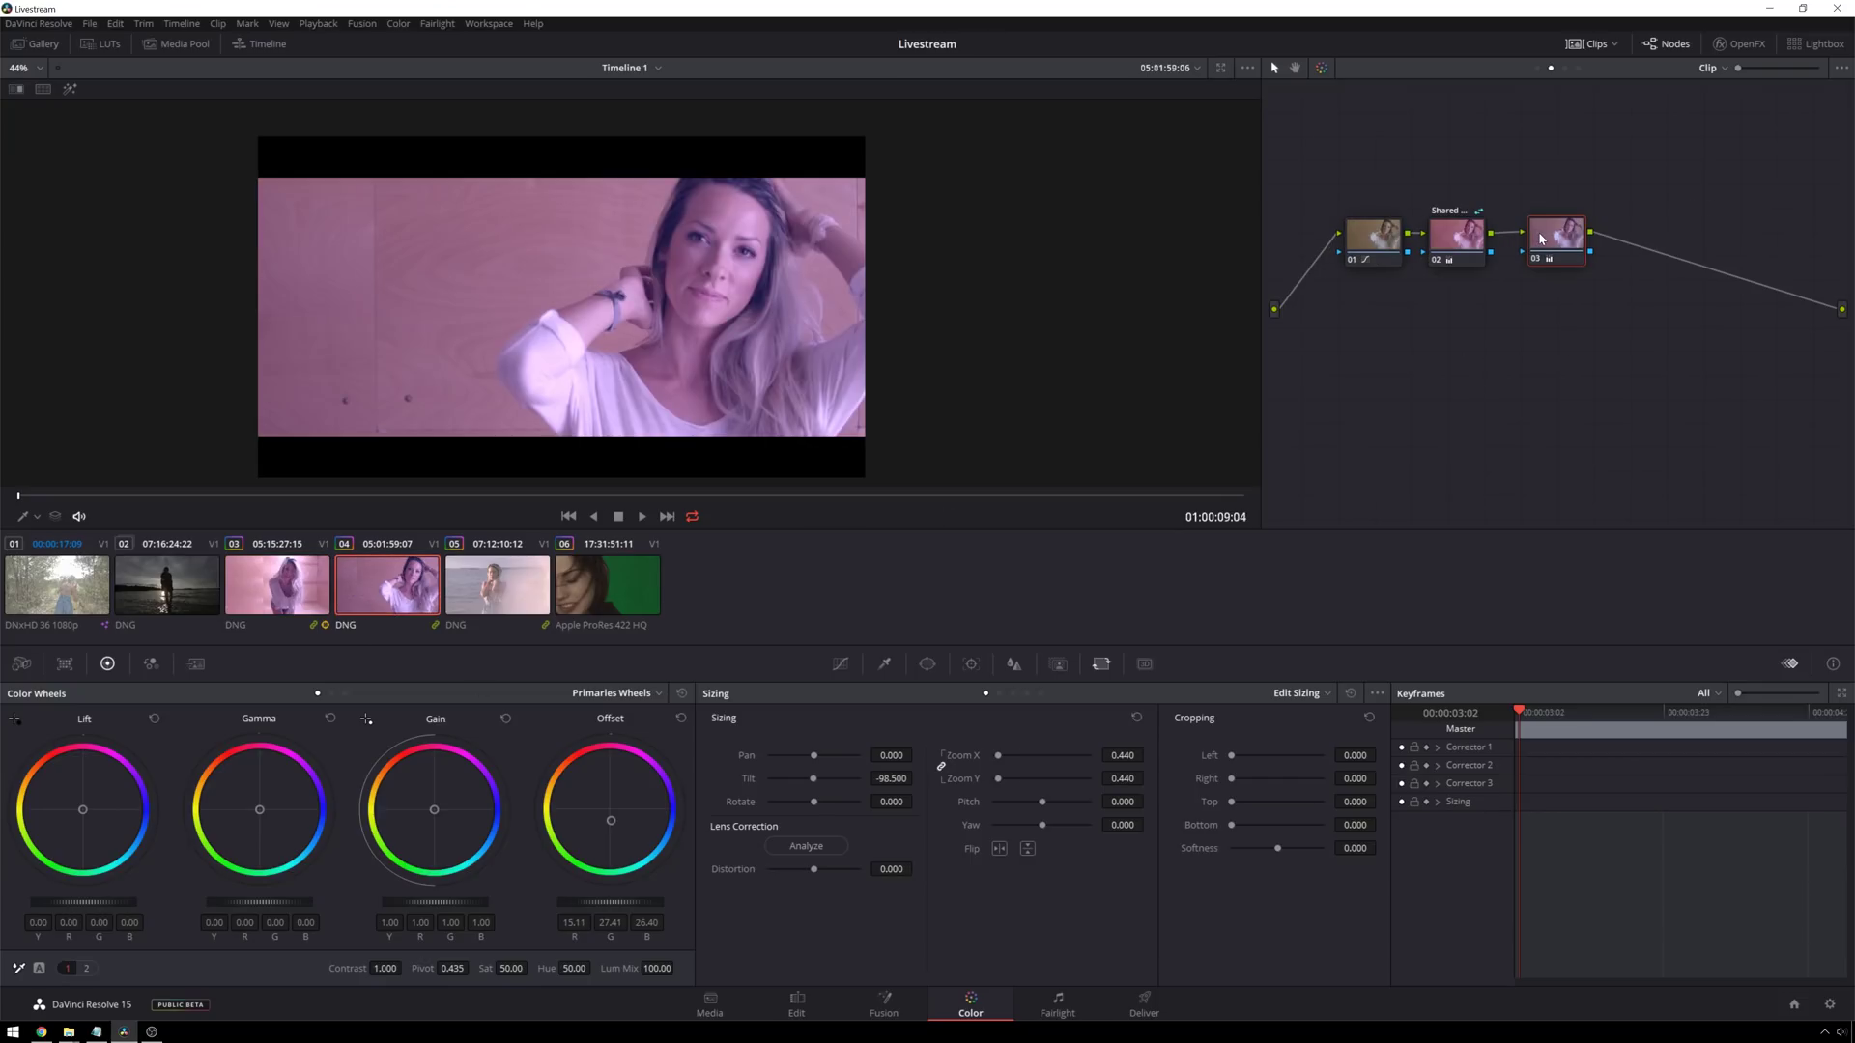
click(272, 606)
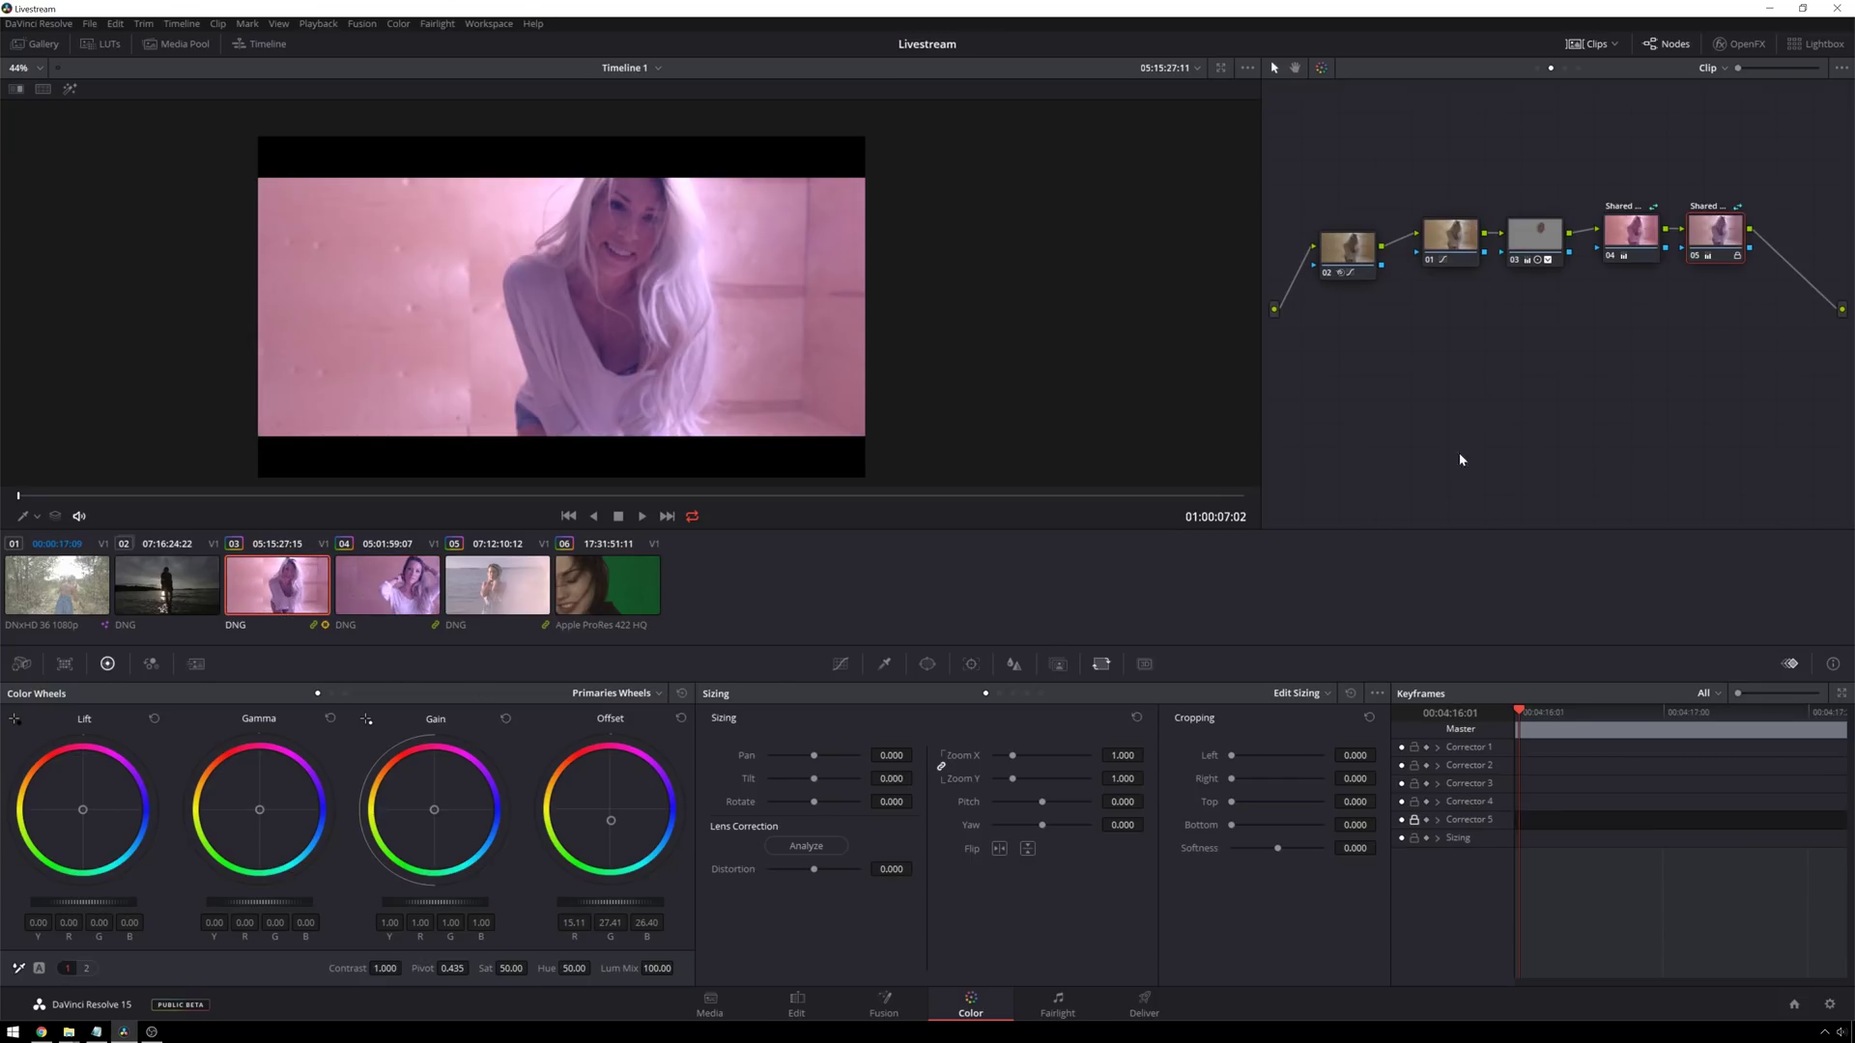
key(Delete)
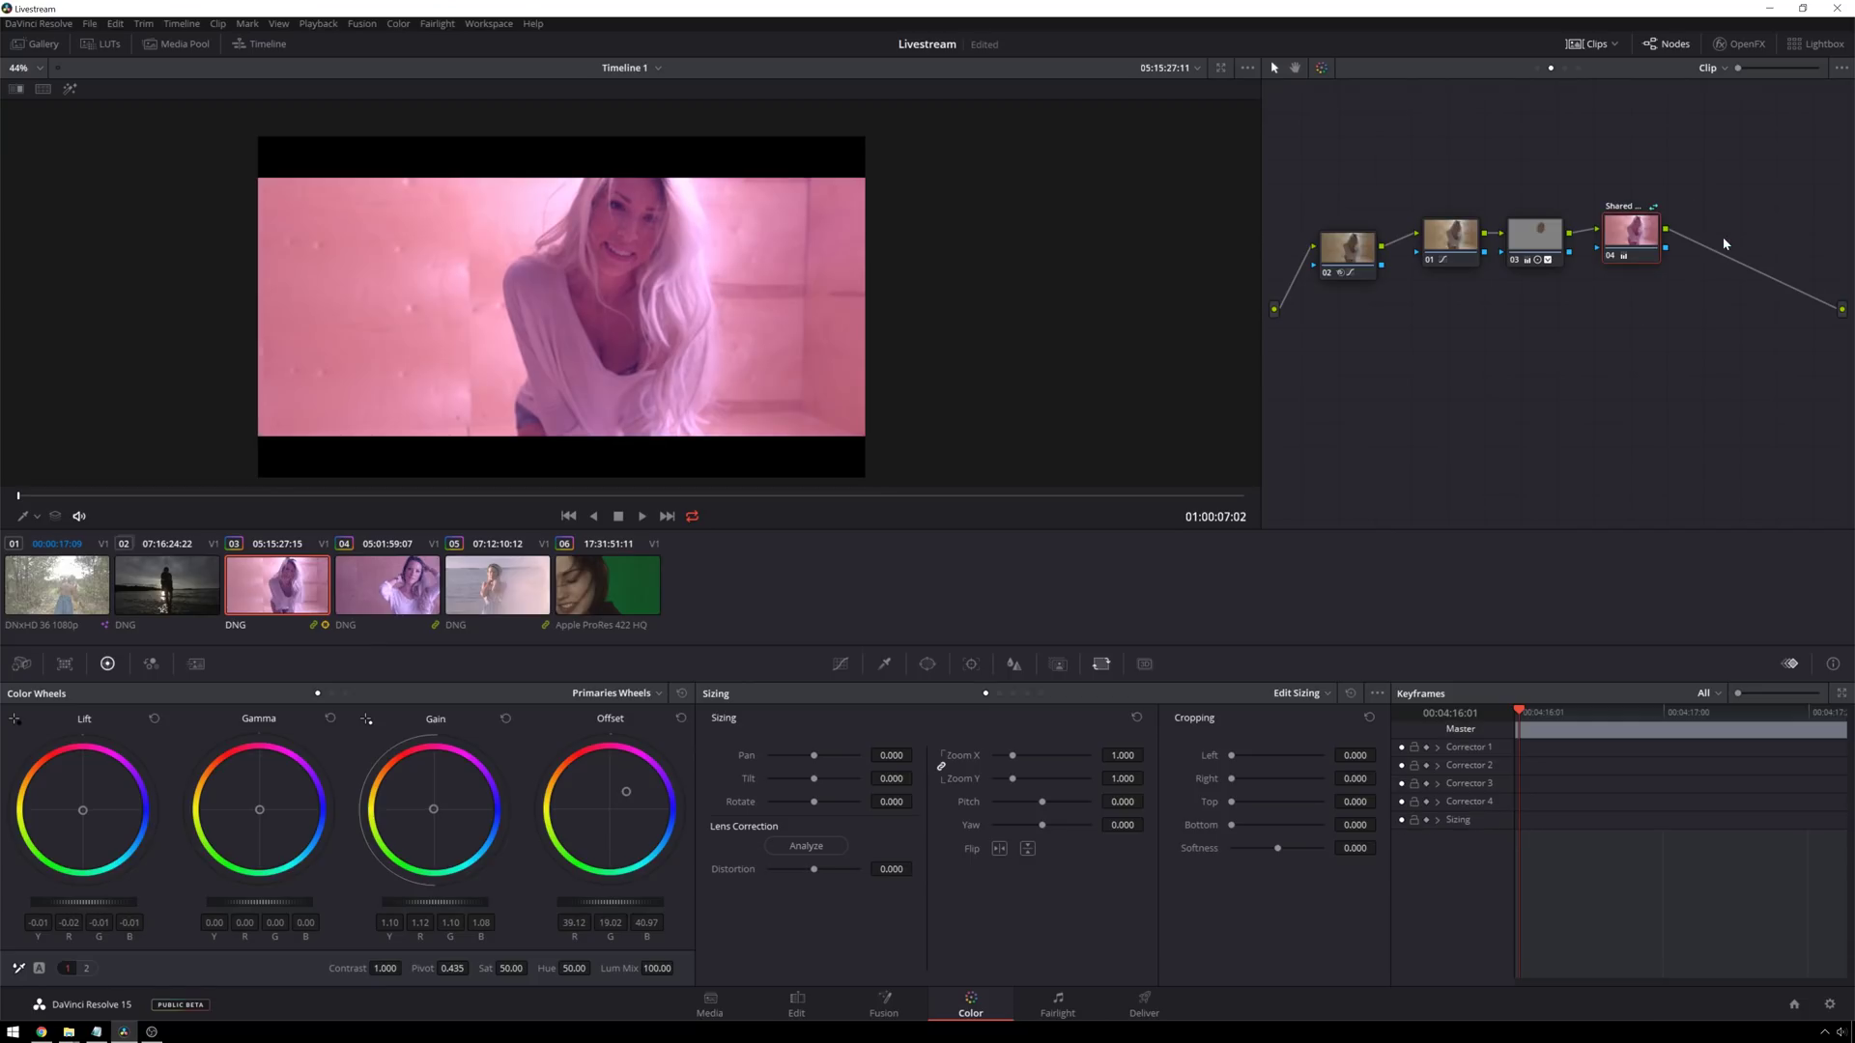
key(Down)
Step: Reset clip 04's grade, then select green-screen clip 06 and show its Motion Effects settings
key(ctrl+Home)
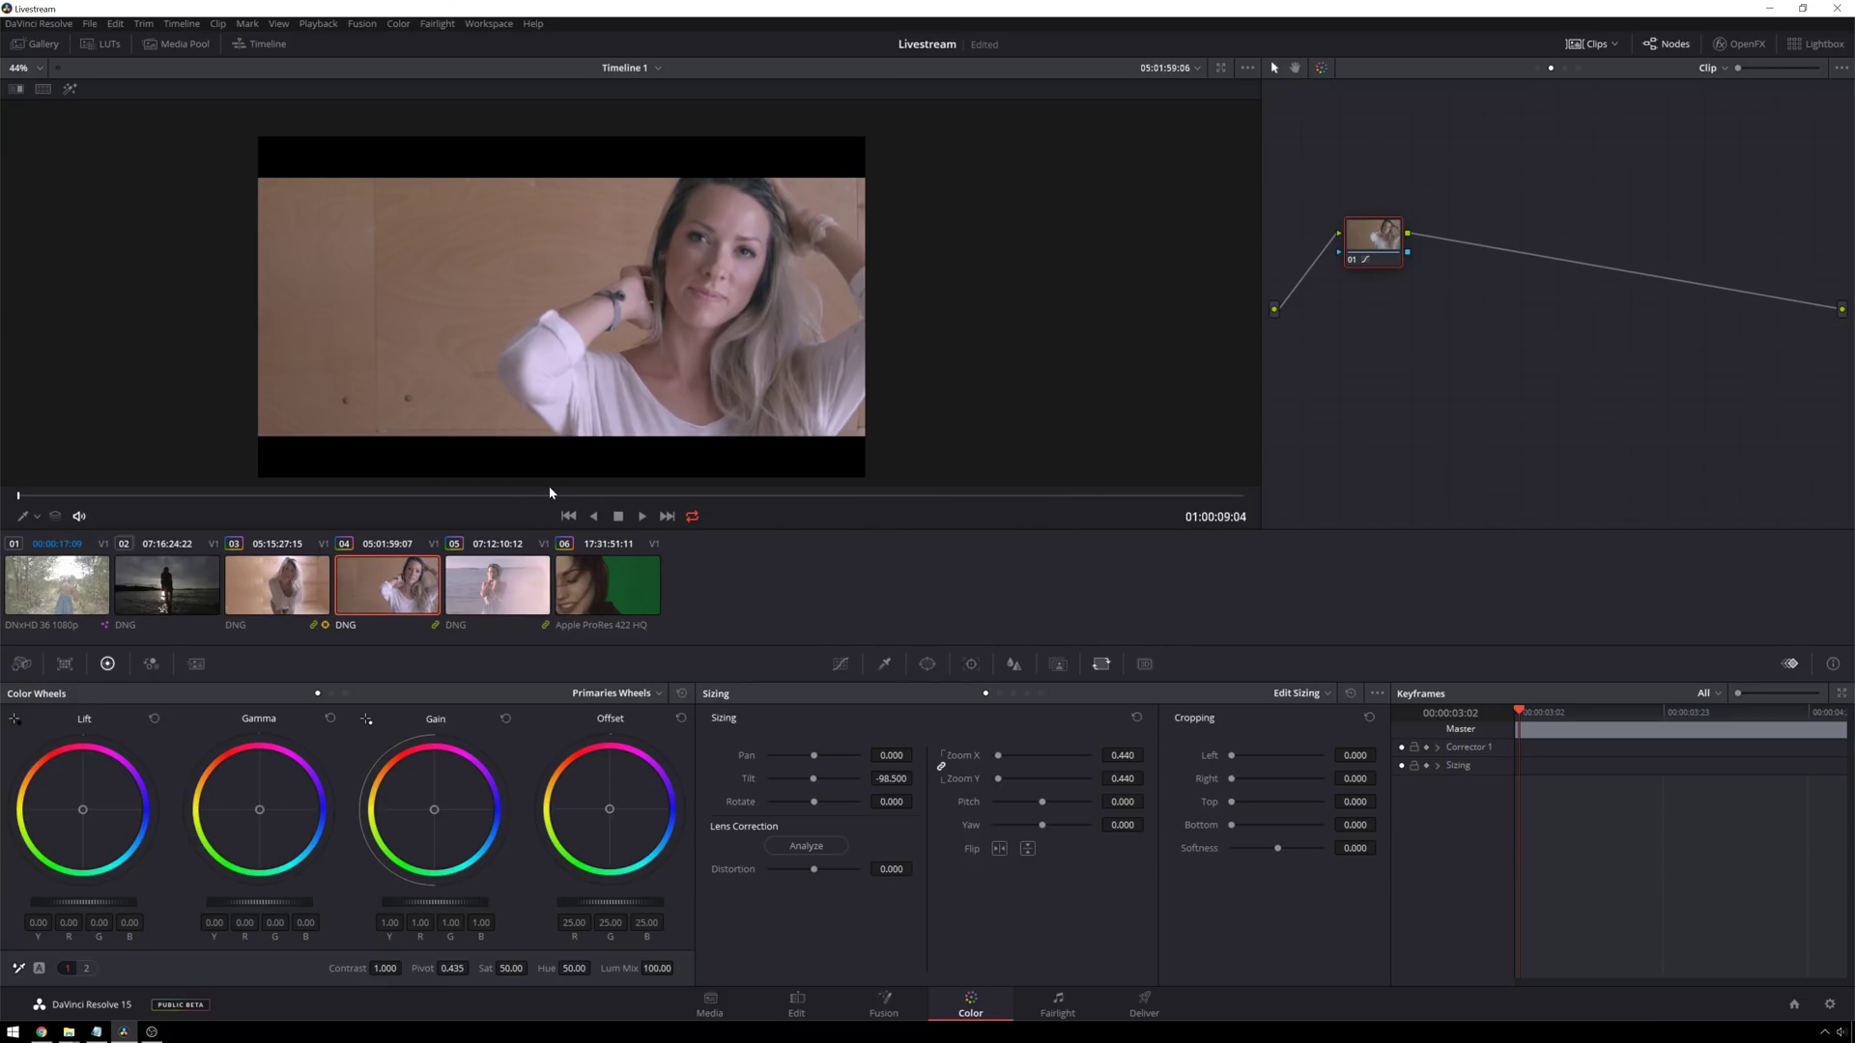
click(619, 582)
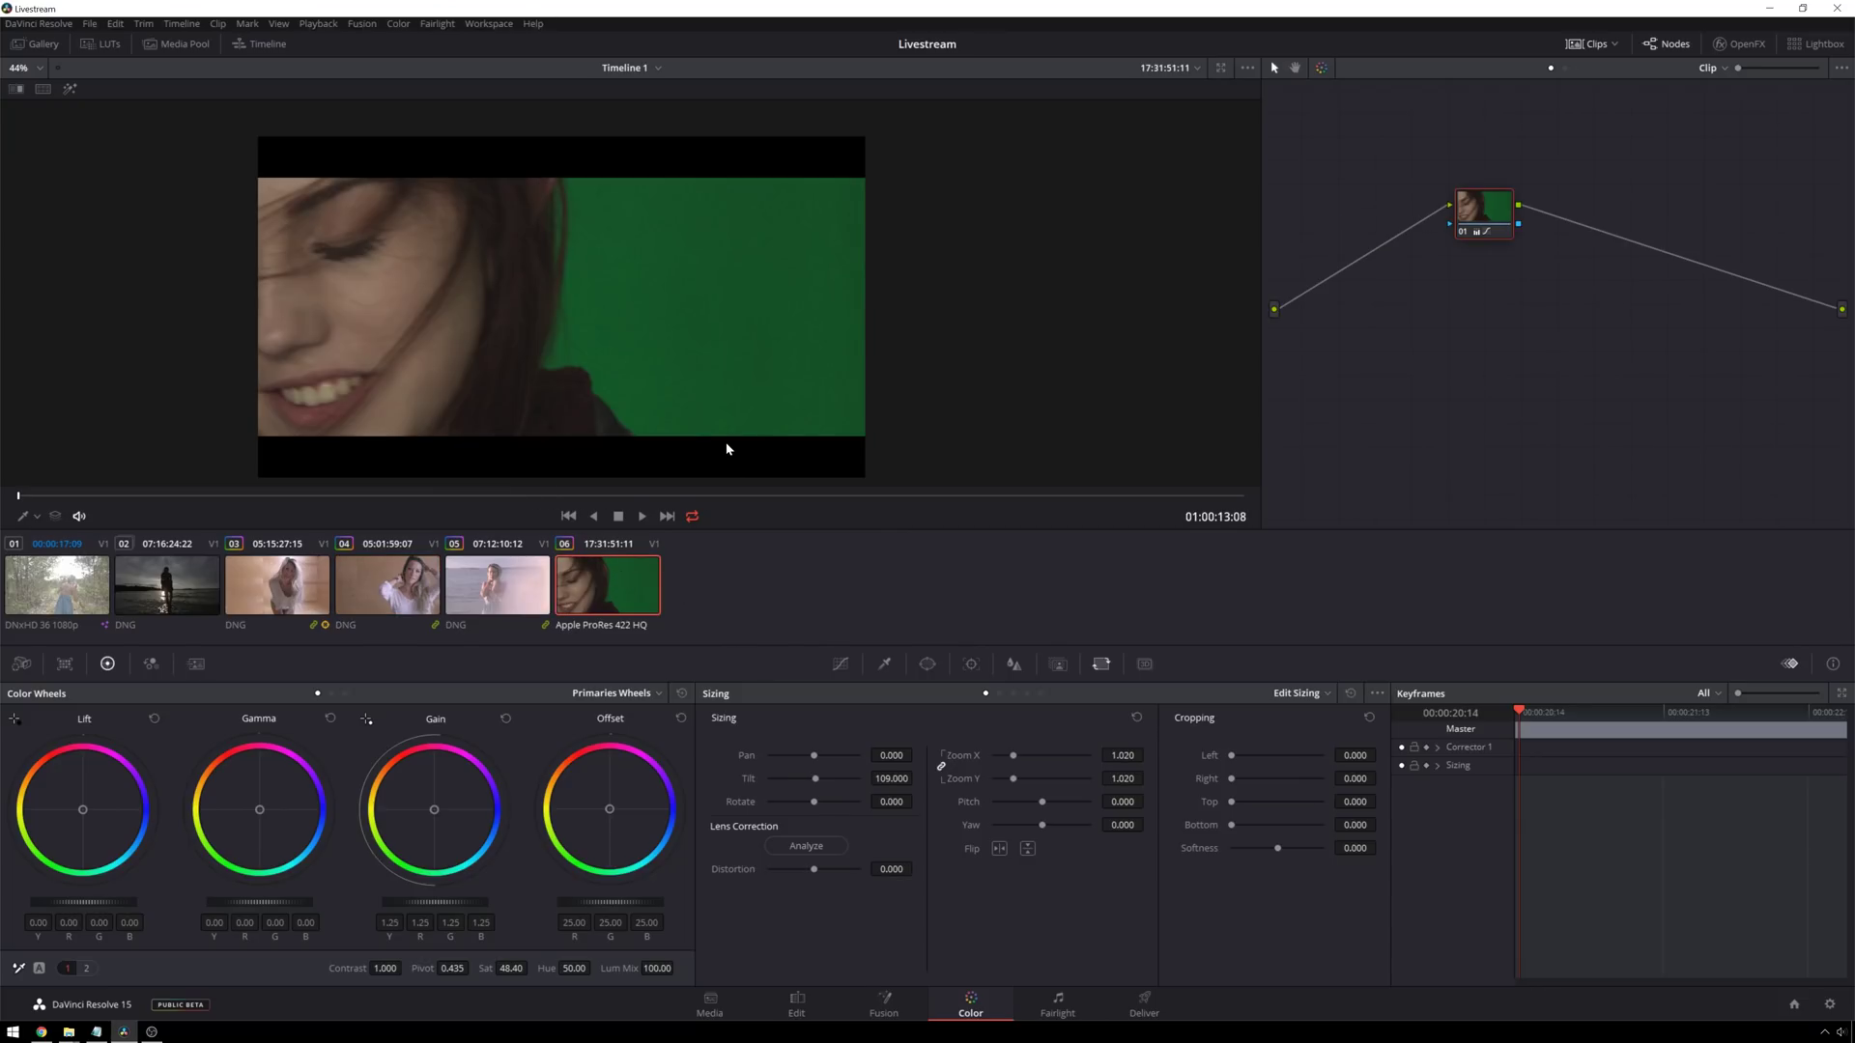
click(196, 664)
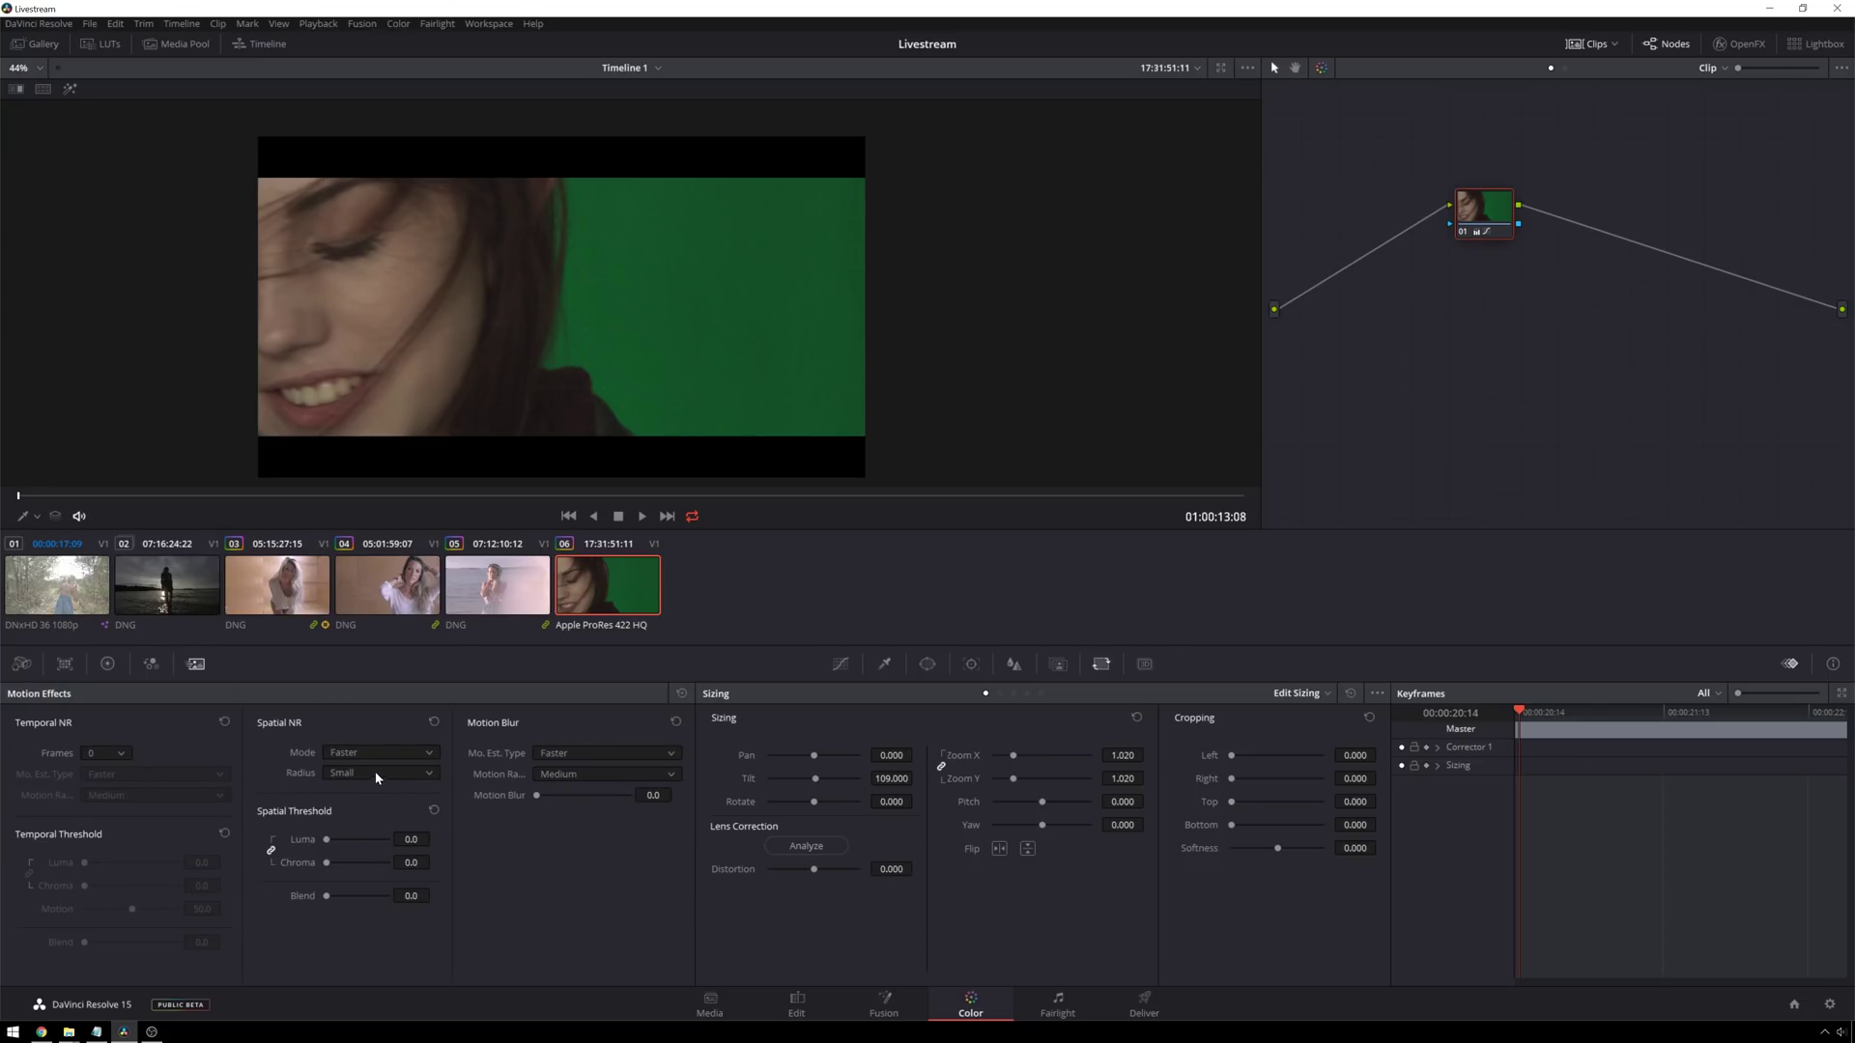
Step: Denoise clip 06 with Enhanced spatial NR at Luma/Chroma 39.1, set Faster, and add a node
click(358, 753)
click(355, 807)
drag(159, 503, 545, 502)
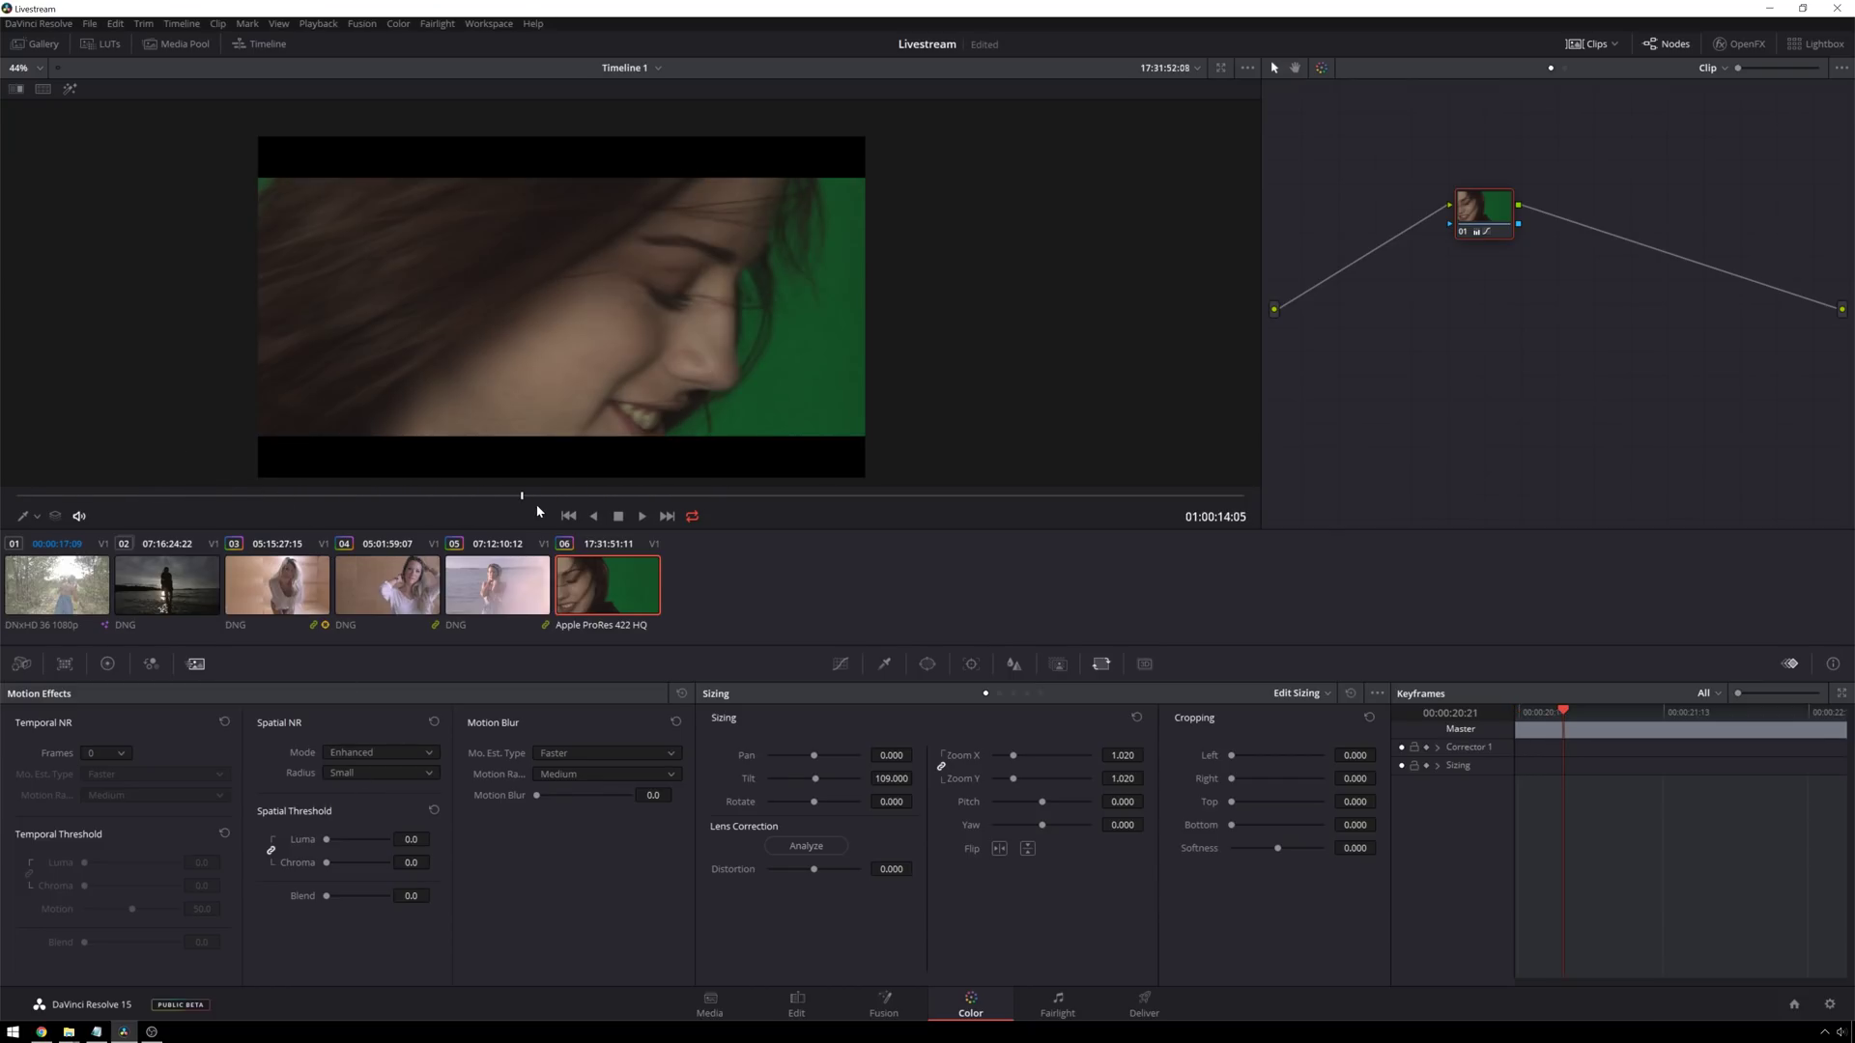
scroll(506, 334, up, 2)
scroll(444, 279, up, 2)
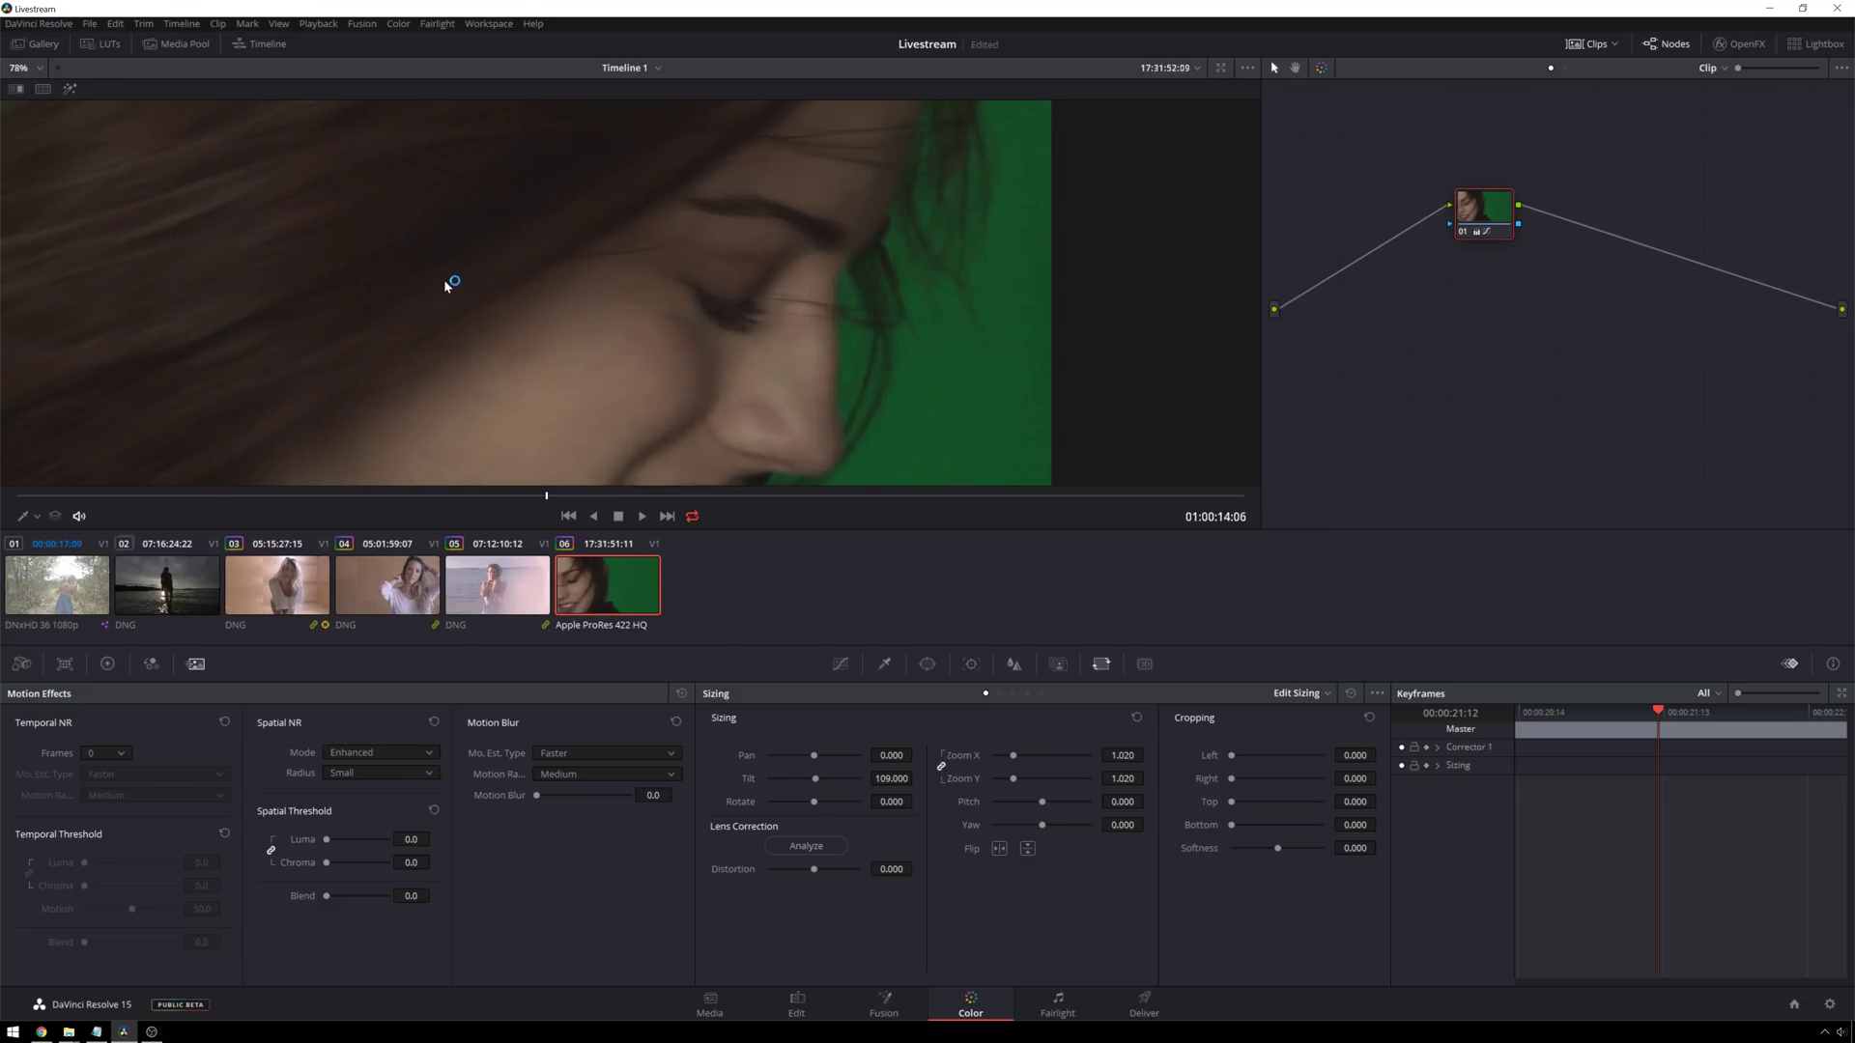
scroll(400, 217, up, 2)
scroll(427, 192, up, 1)
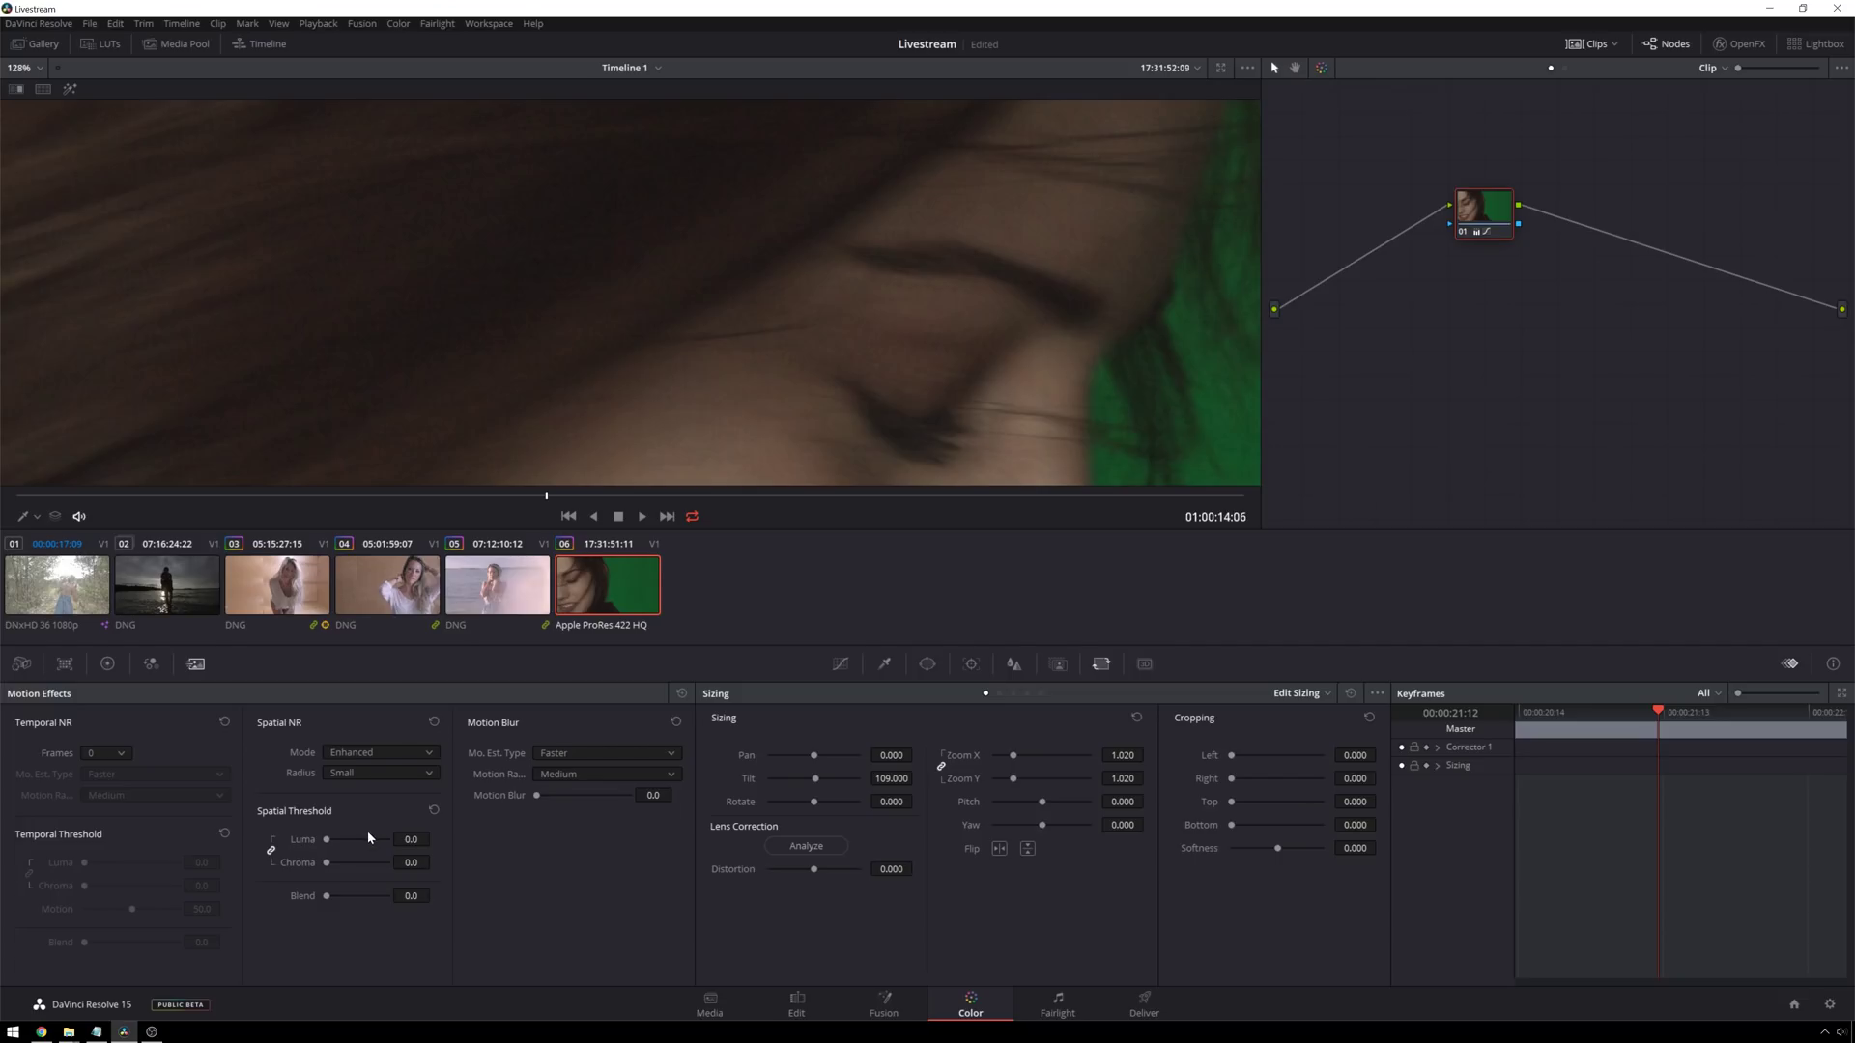
drag(326, 840, 351, 840)
drag(351, 839, 349, 840)
scroll(867, 315, down, 3)
scroll(812, 313, down, 2)
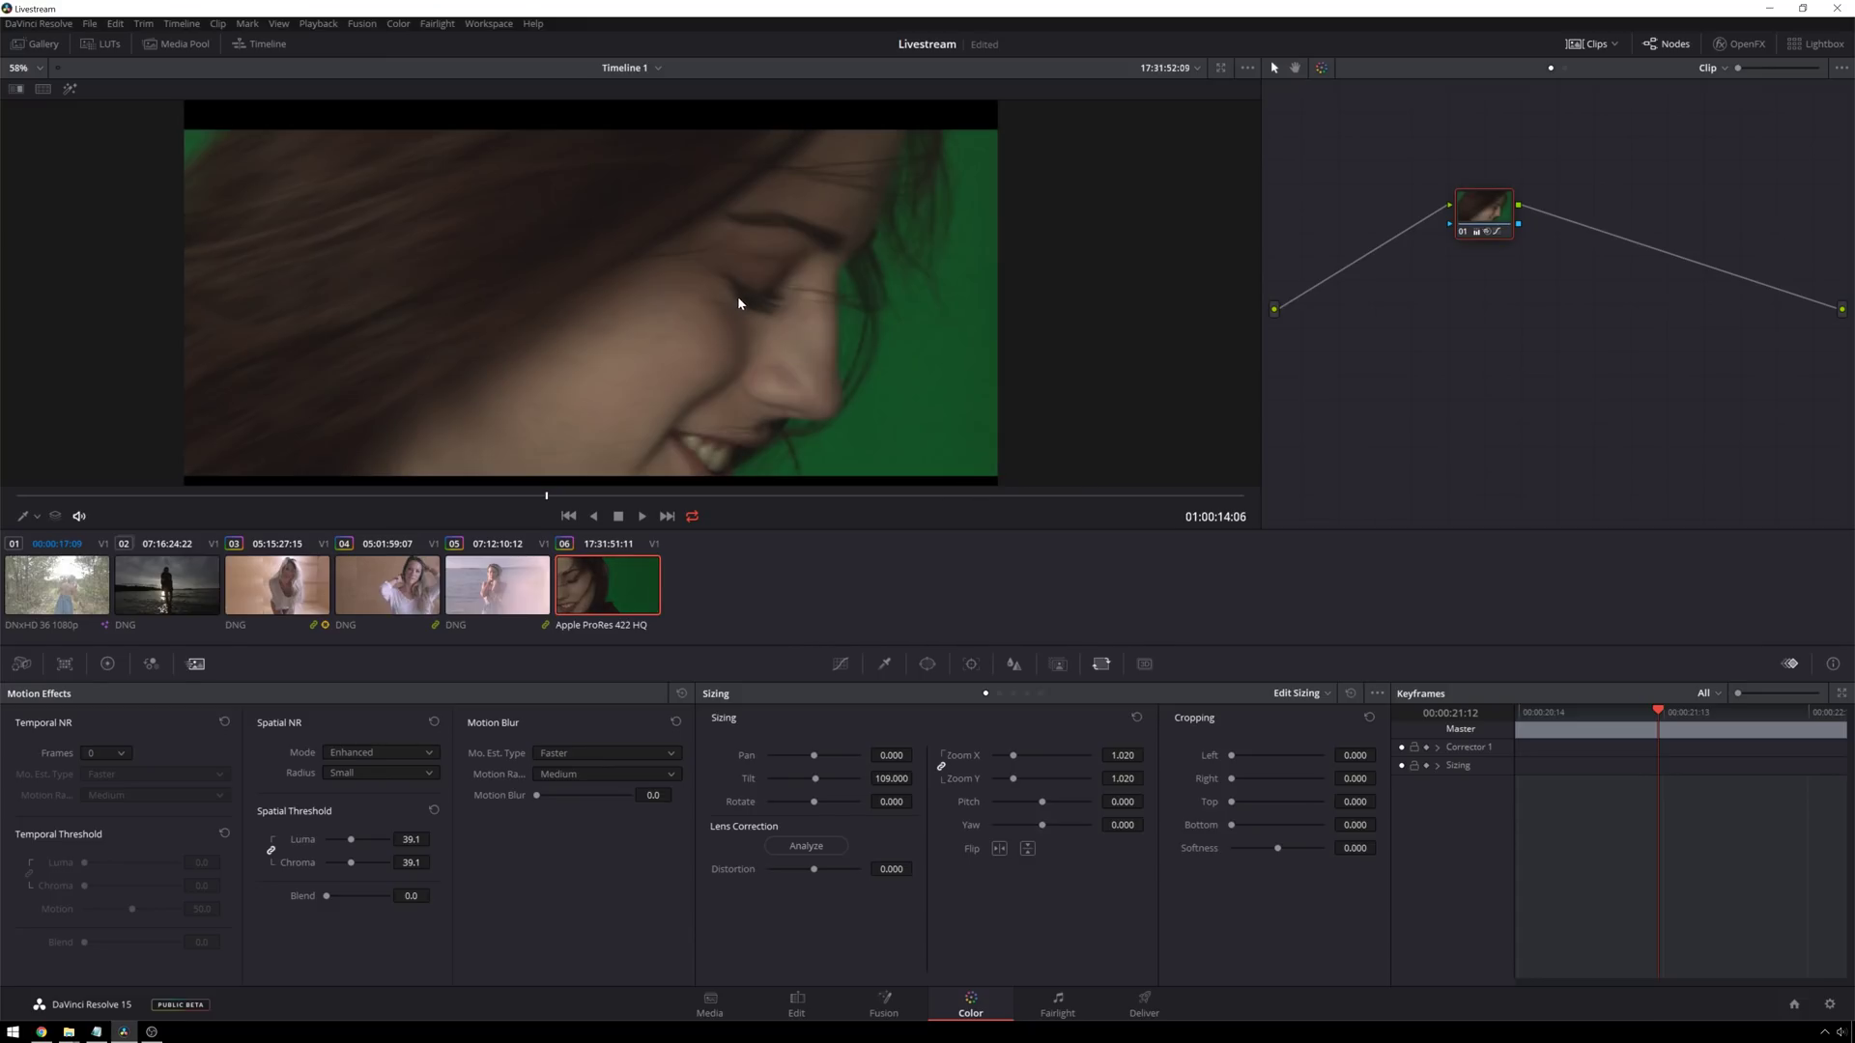
click(434, 720)
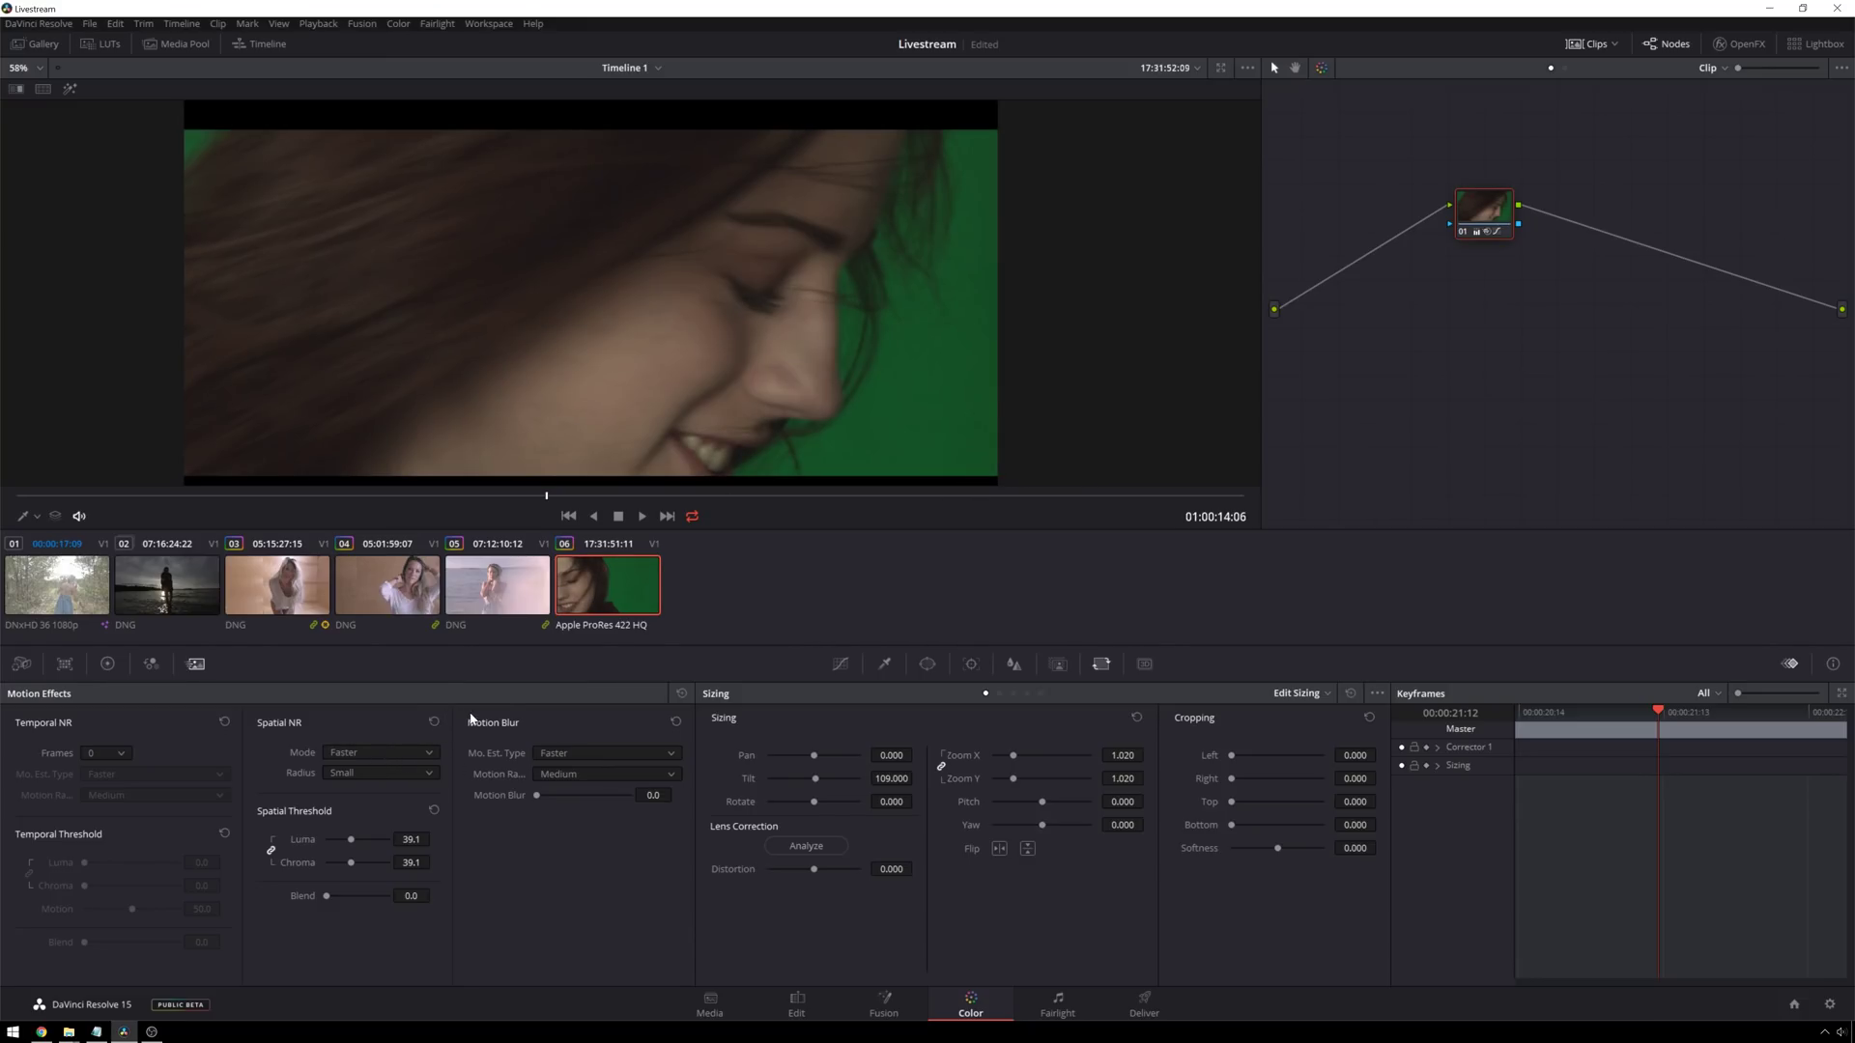
key(shift+s)
Step: Move node 02 ahead of node 01 and set its spatial NR mode to Enhanced
drag(1476, 267, 1384, 241)
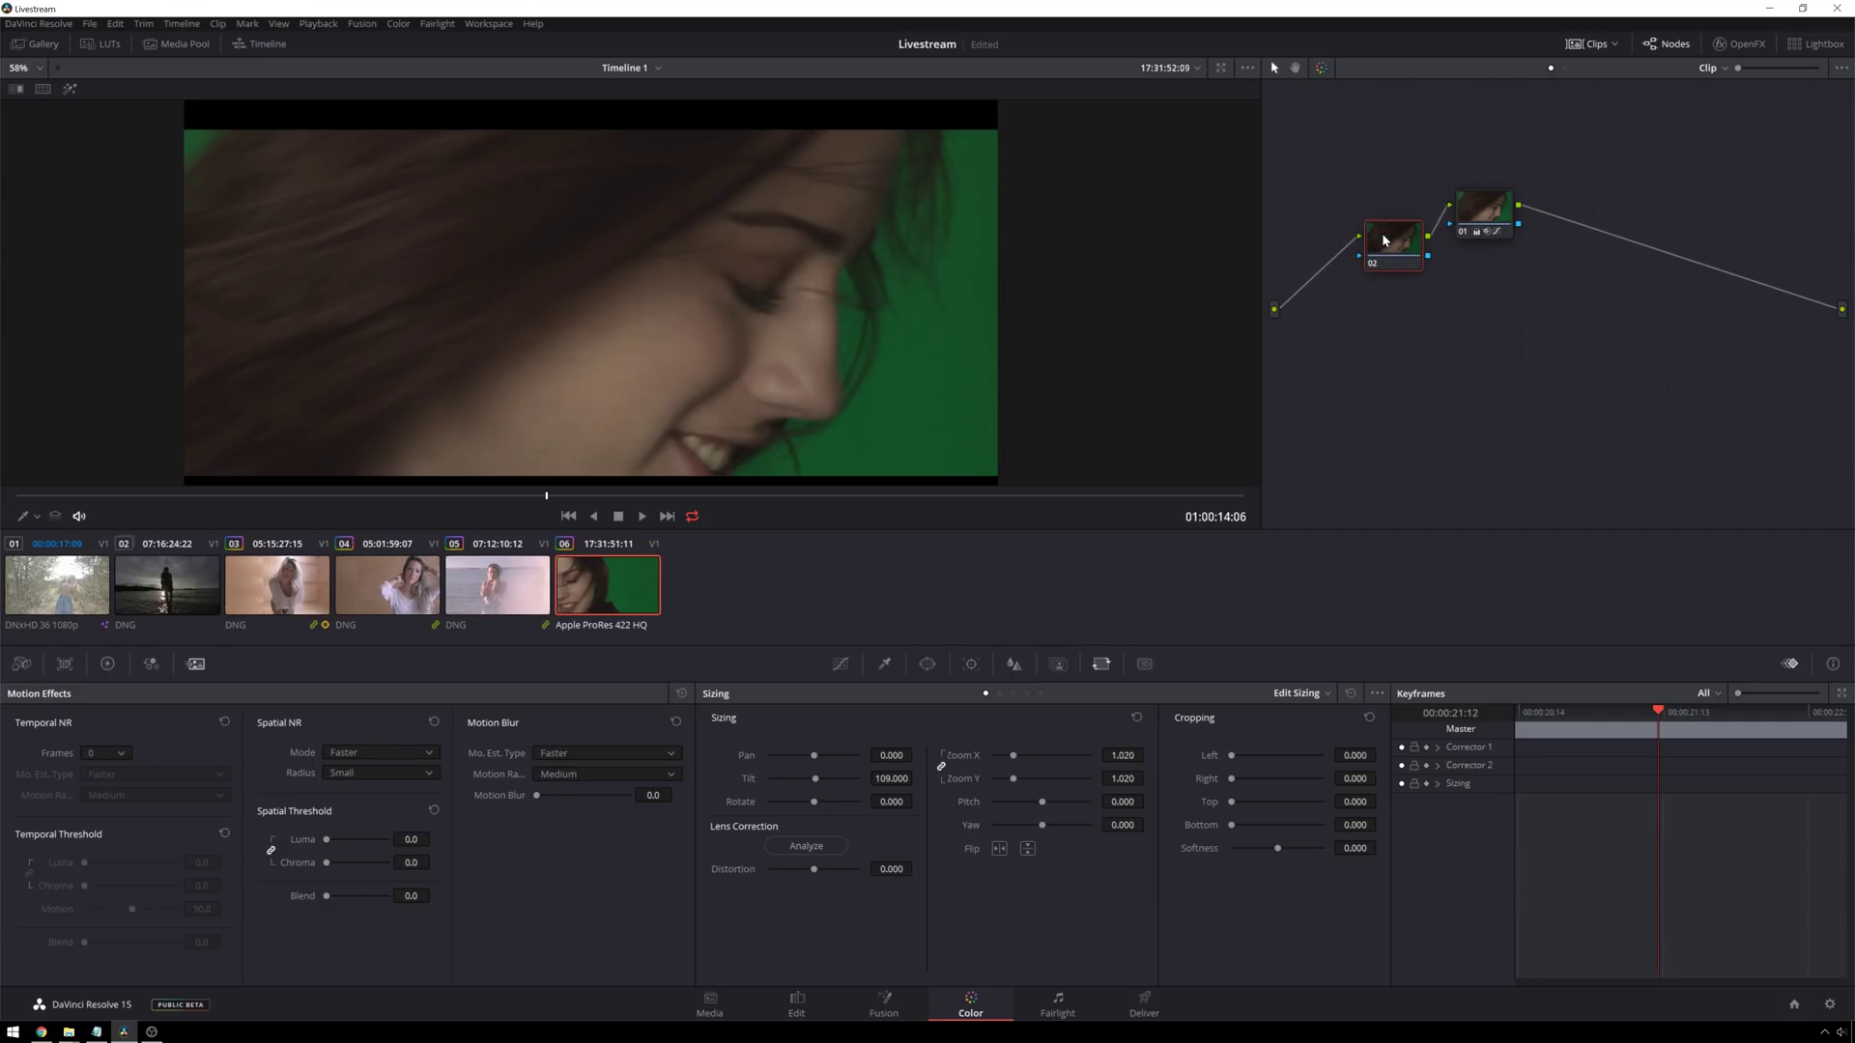
click(391, 750)
click(385, 810)
click(1472, 213)
click(1391, 239)
scroll(627, 247, up, 3)
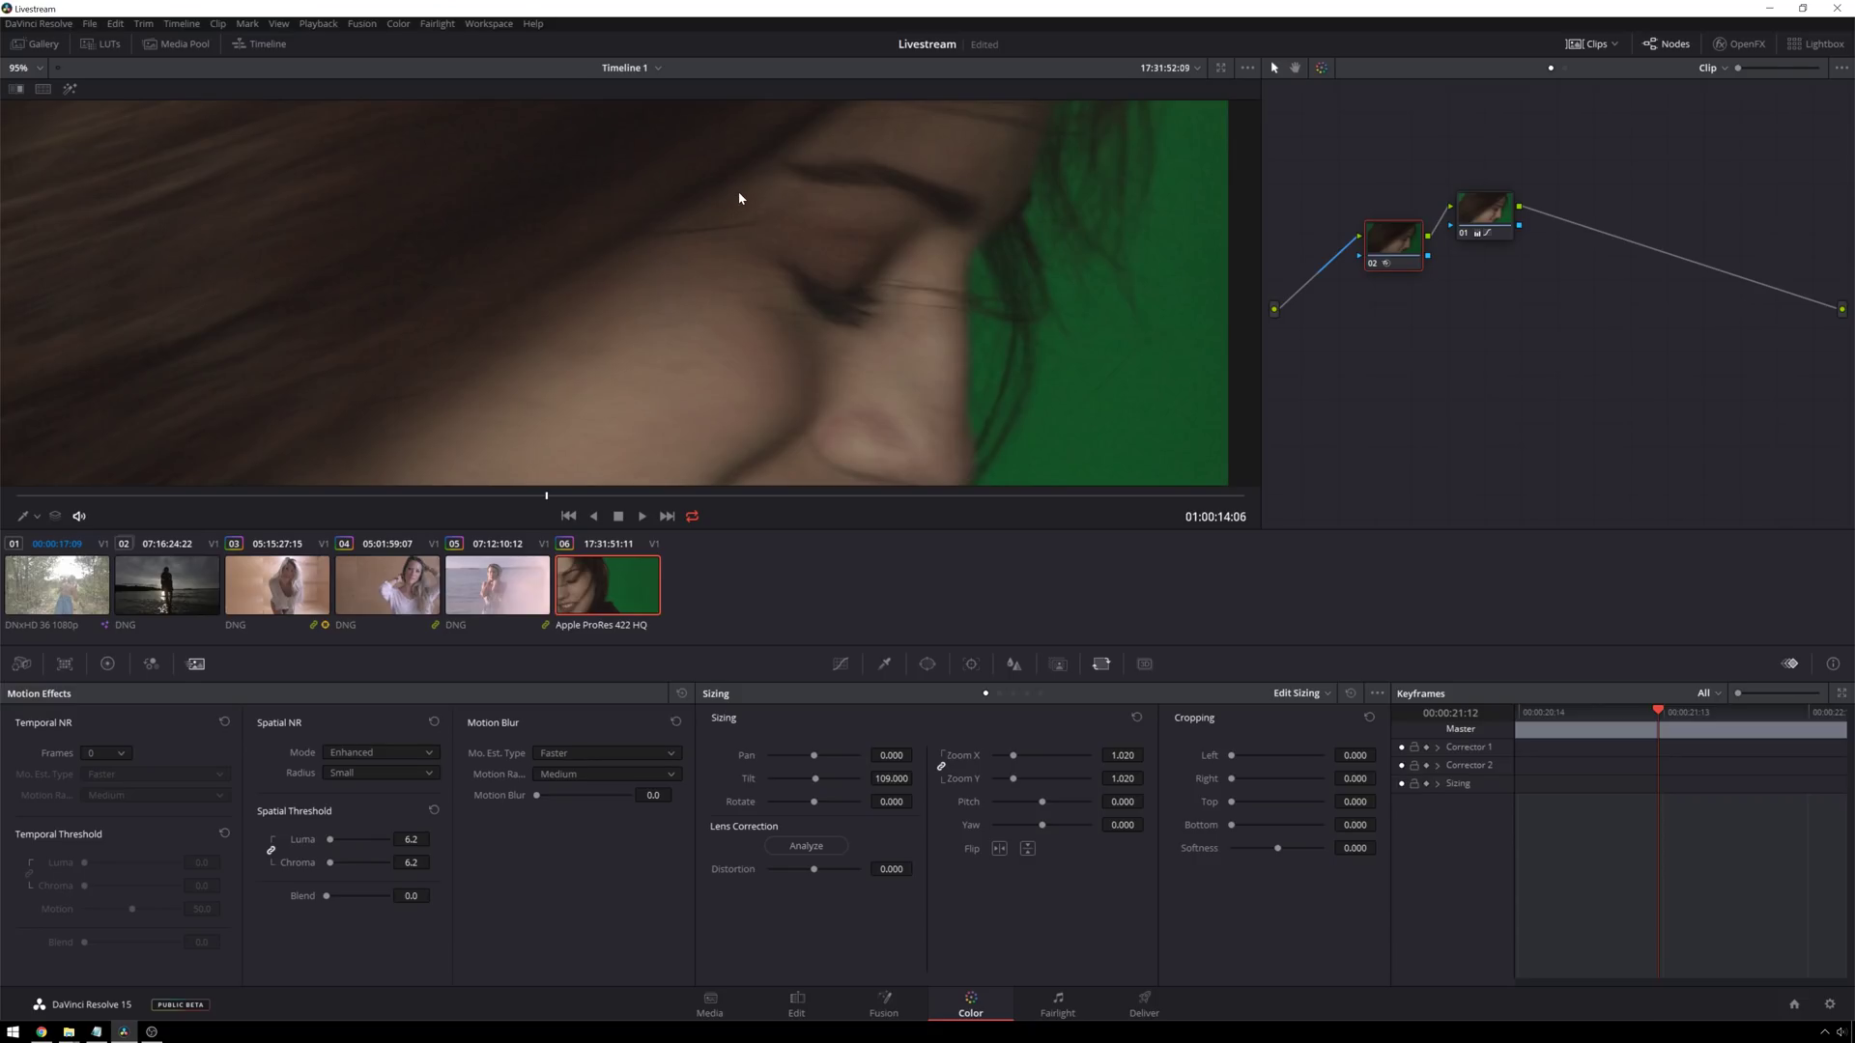
scroll(733, 195, up, 1)
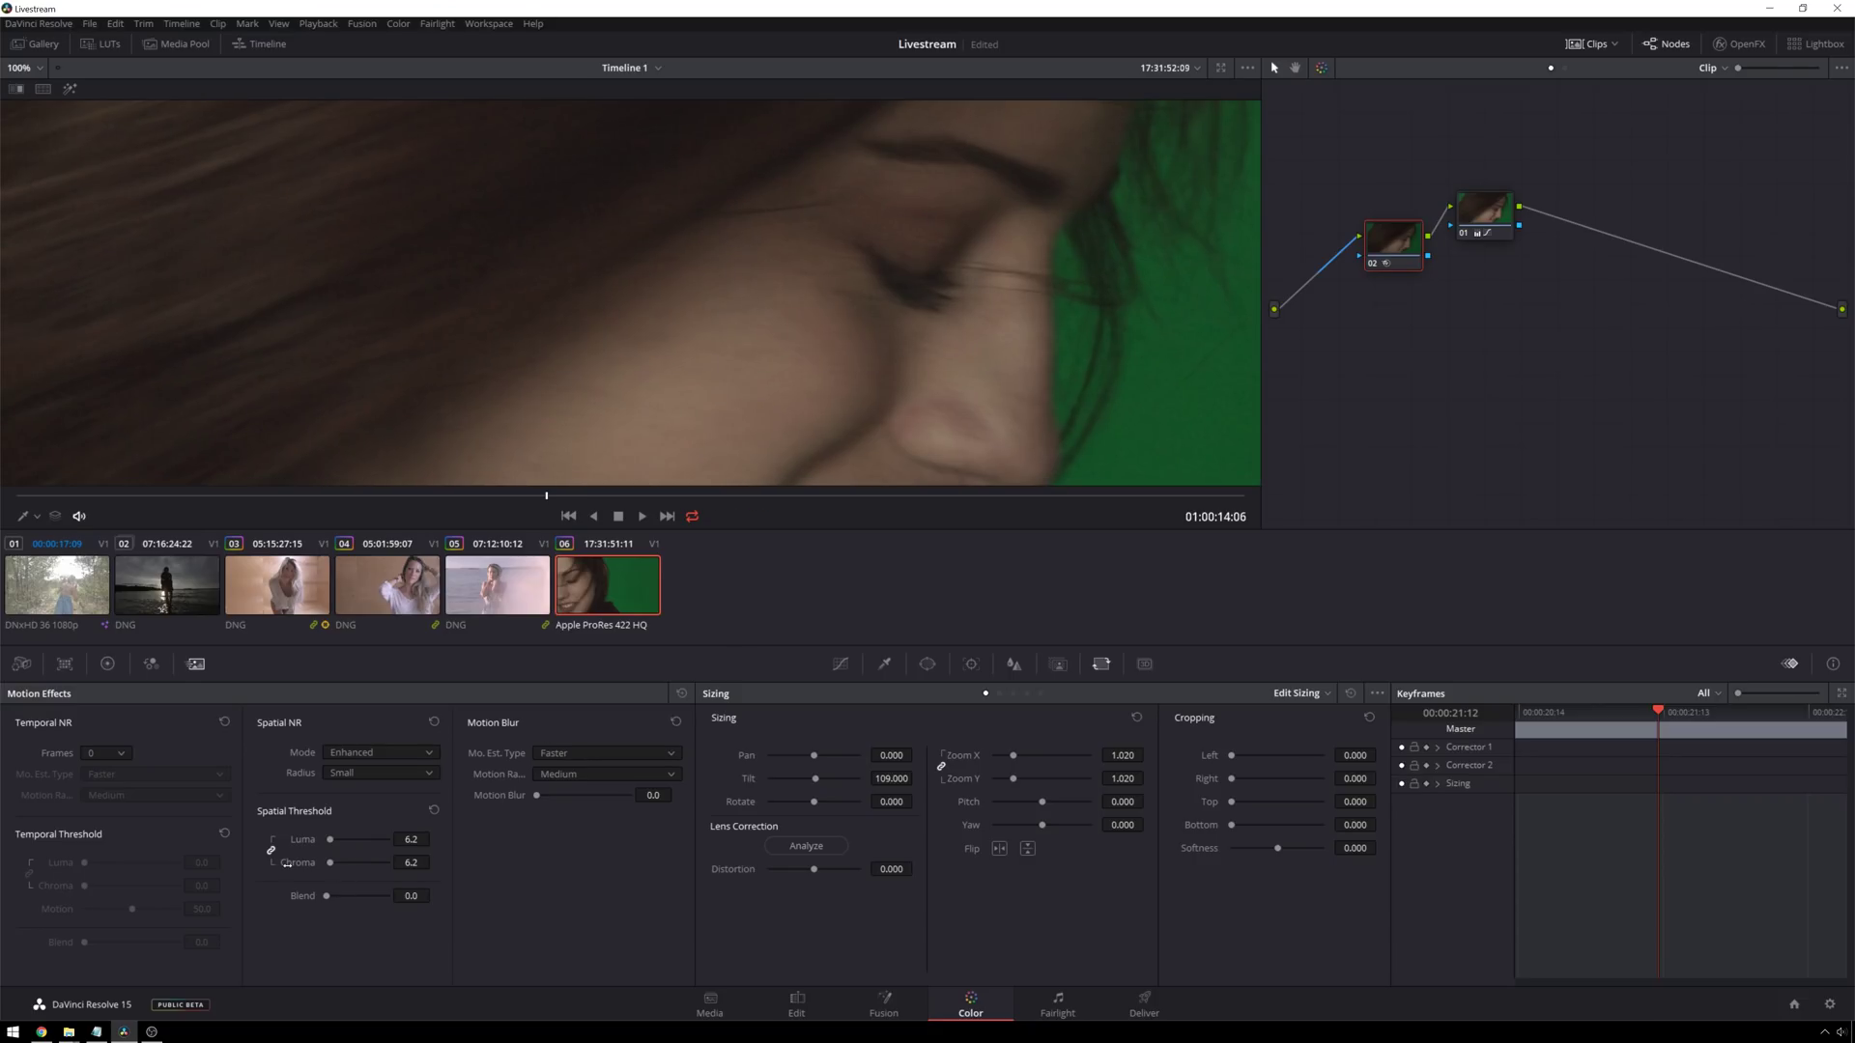
Step: Raise the Luma/Chroma thresholds to 57.5, fit the viewer, and play the clip
drag(330, 840, 364, 842)
key(shift+z)
key(space)
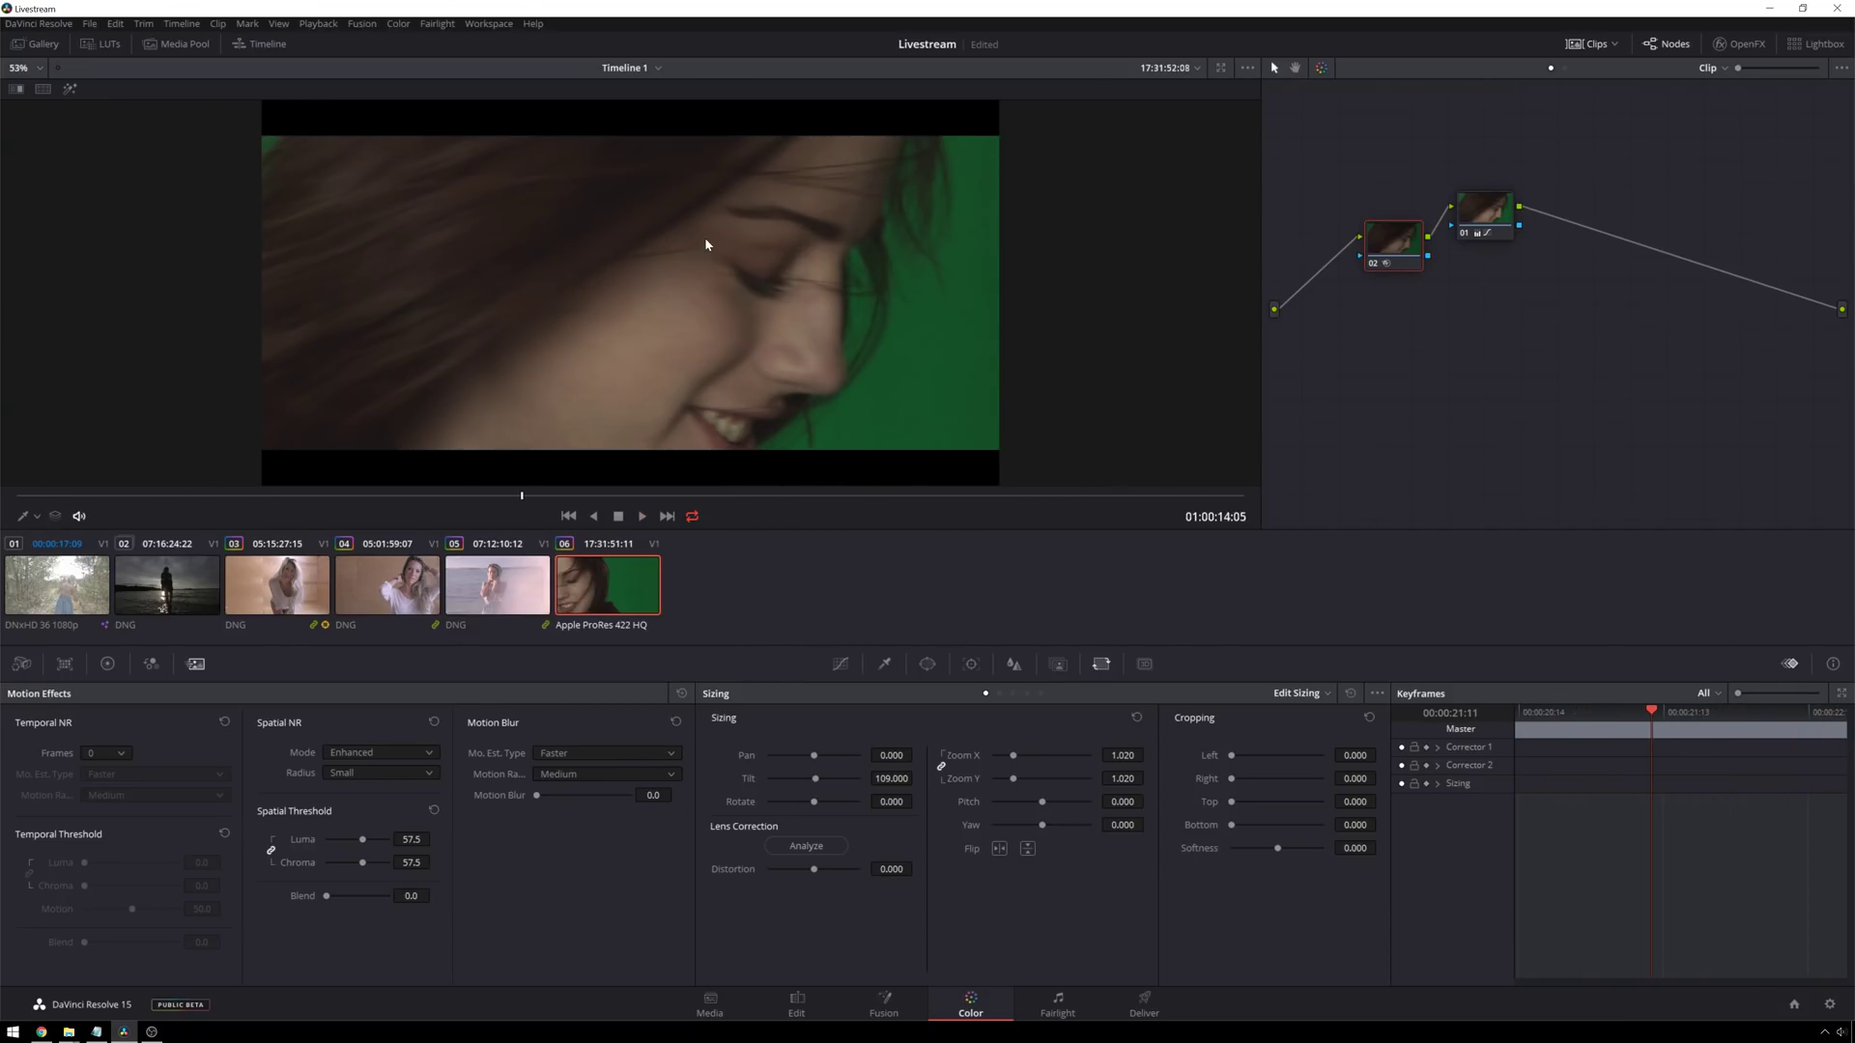
scroll(755, 180, up, 3)
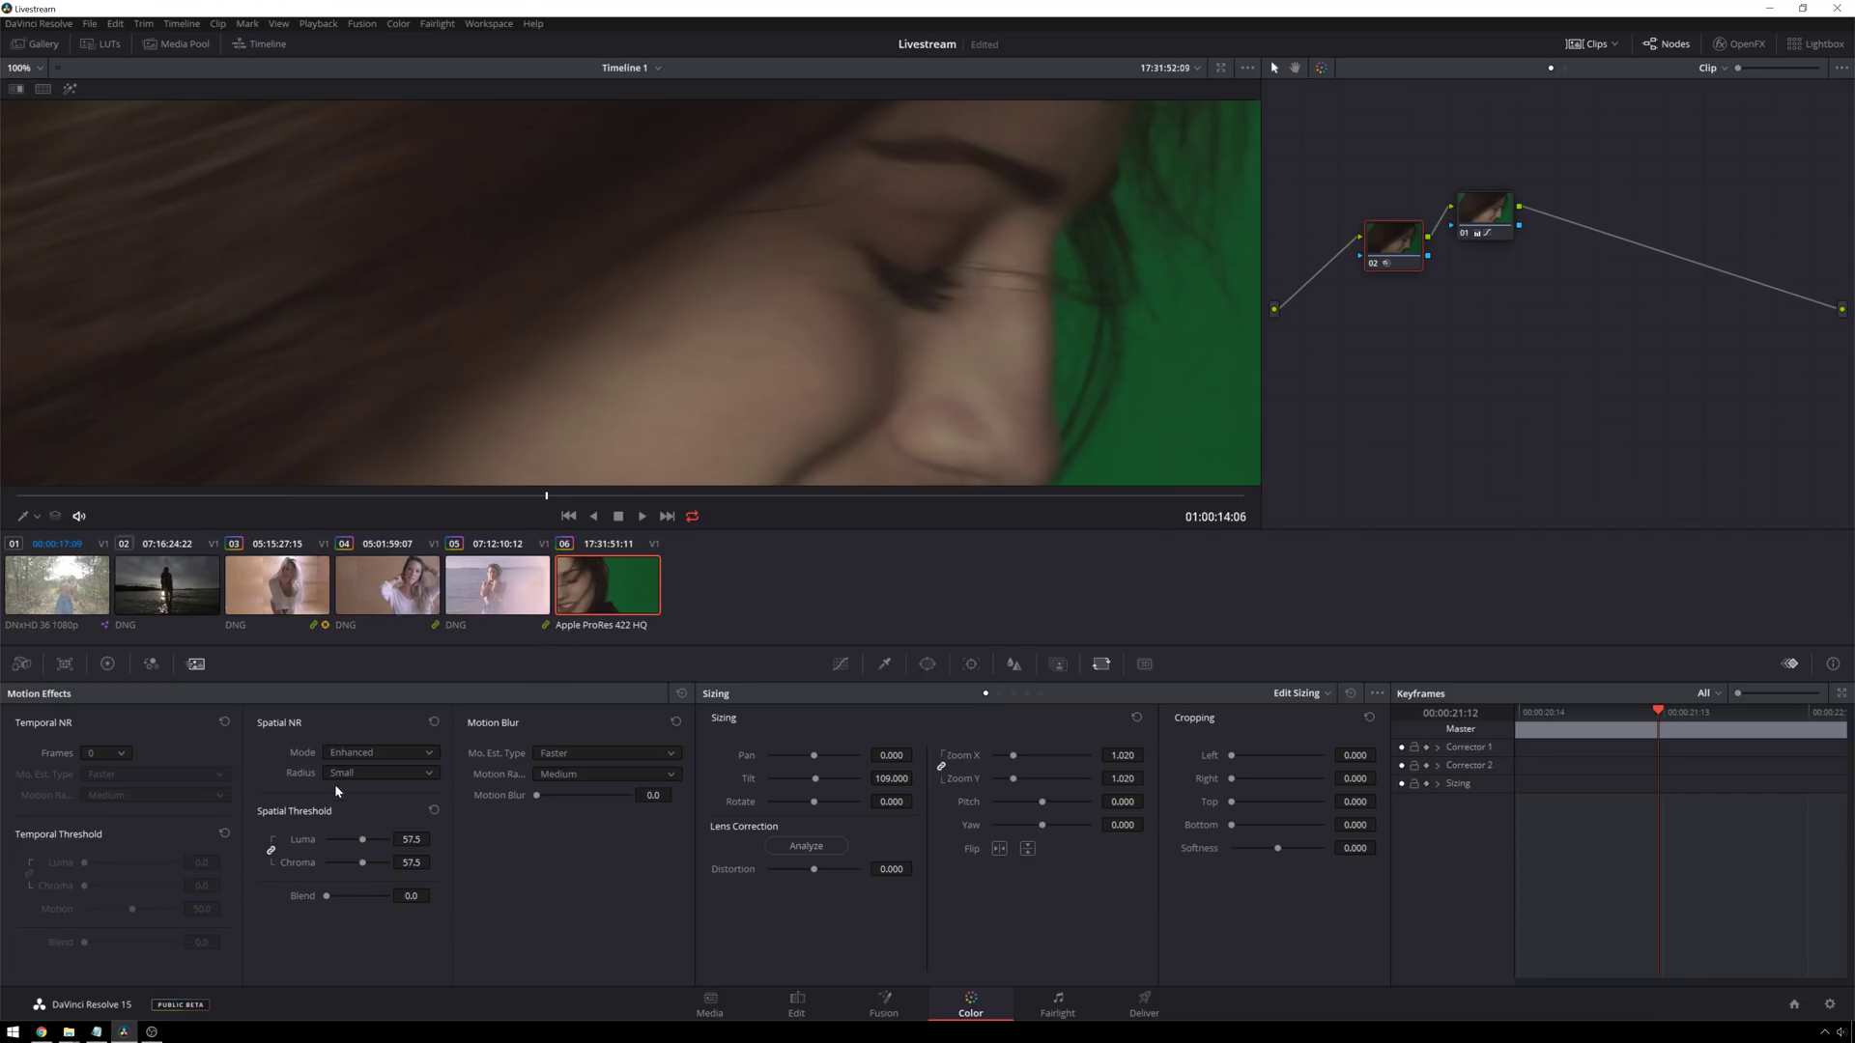
Step: Try the Better spatial NR mode, then return to Enhanced
click(369, 748)
click(371, 783)
click(369, 747)
click(370, 800)
Step: Compare Better and Faster modes, settle on Enhanced, and select beach clip 05
click(391, 754)
click(372, 787)
click(377, 755)
click(378, 770)
click(360, 752)
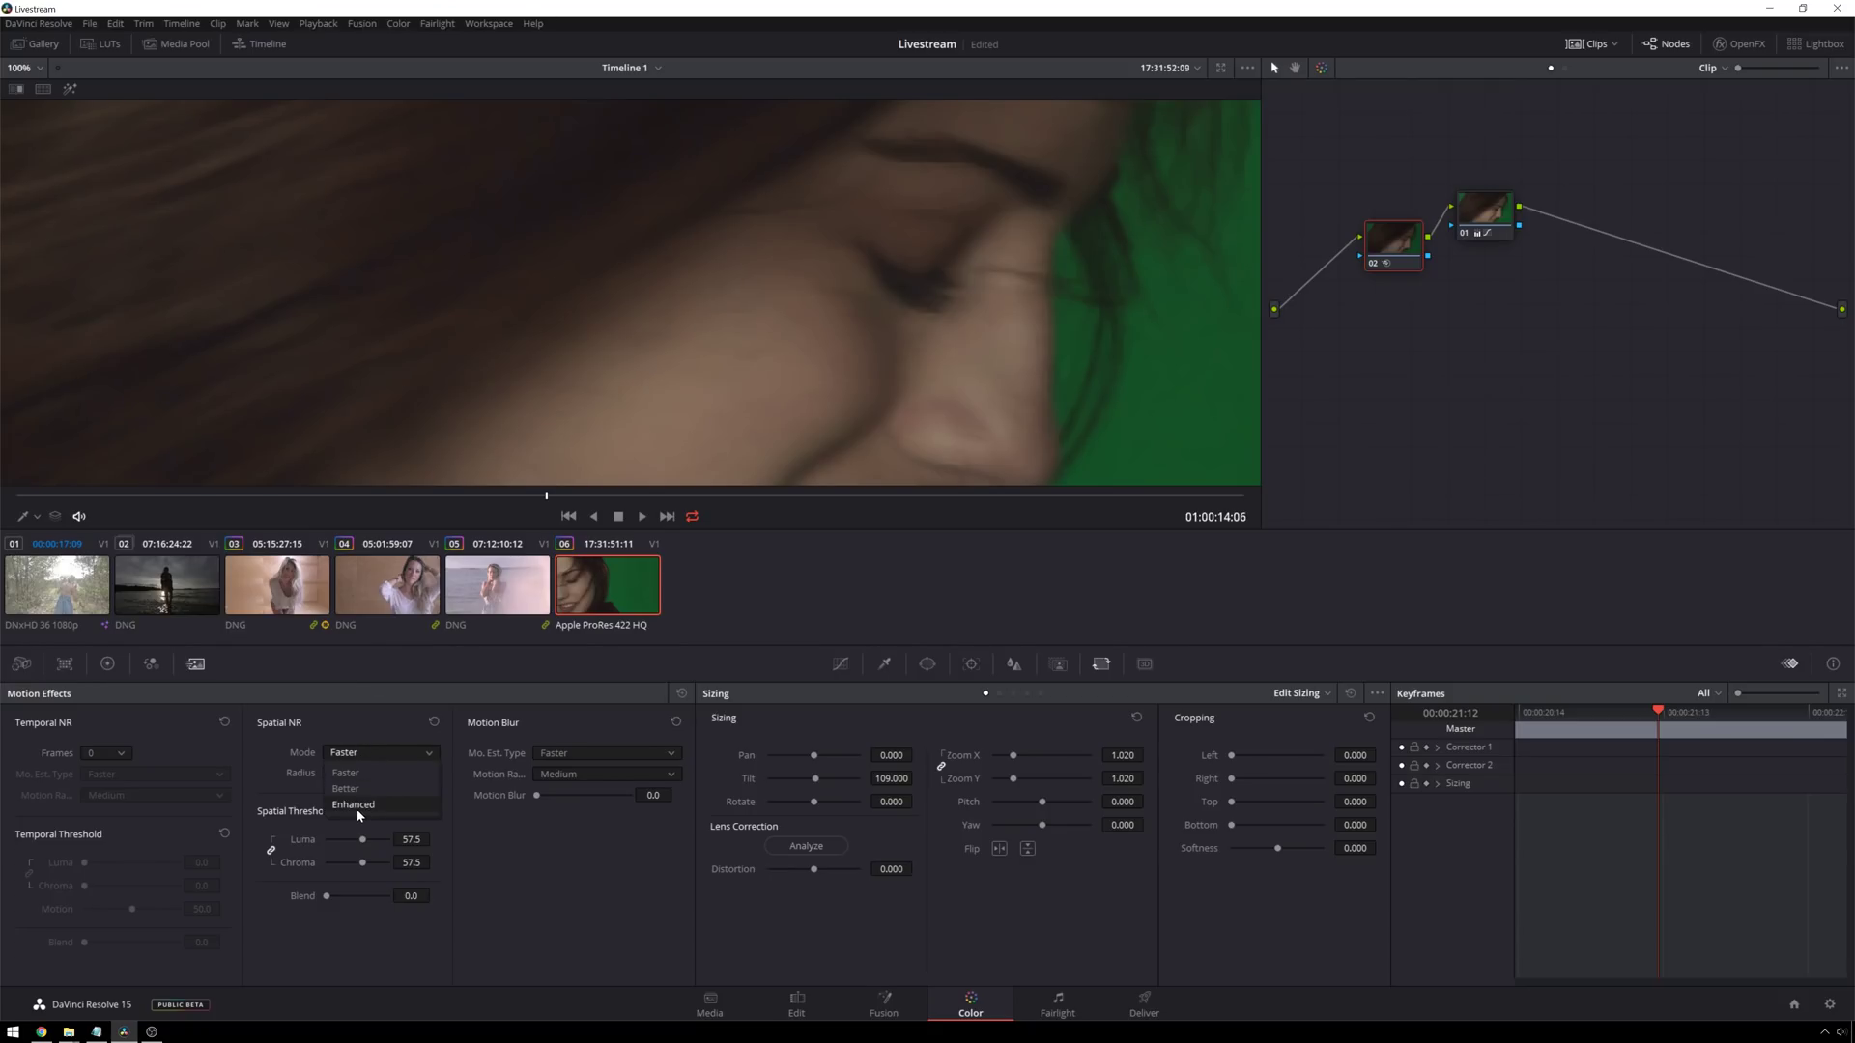
click(357, 808)
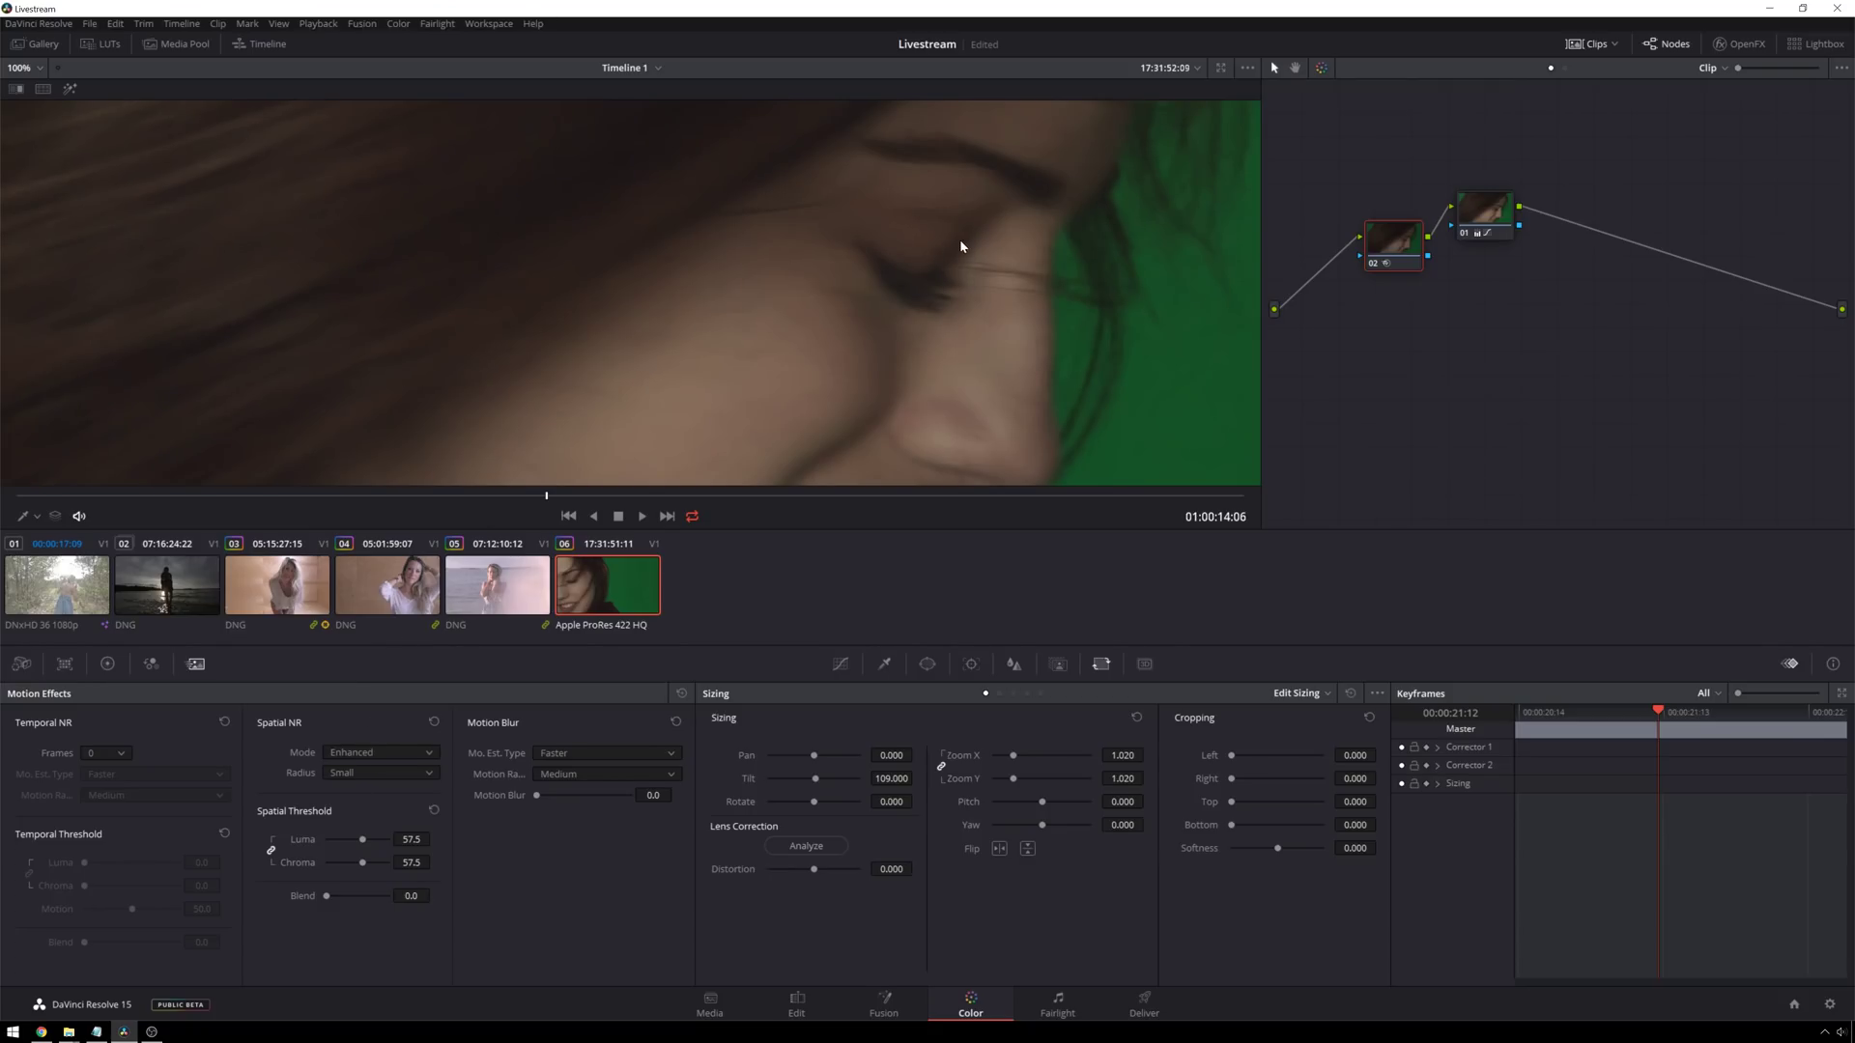
scroll(841, 238, down, 2)
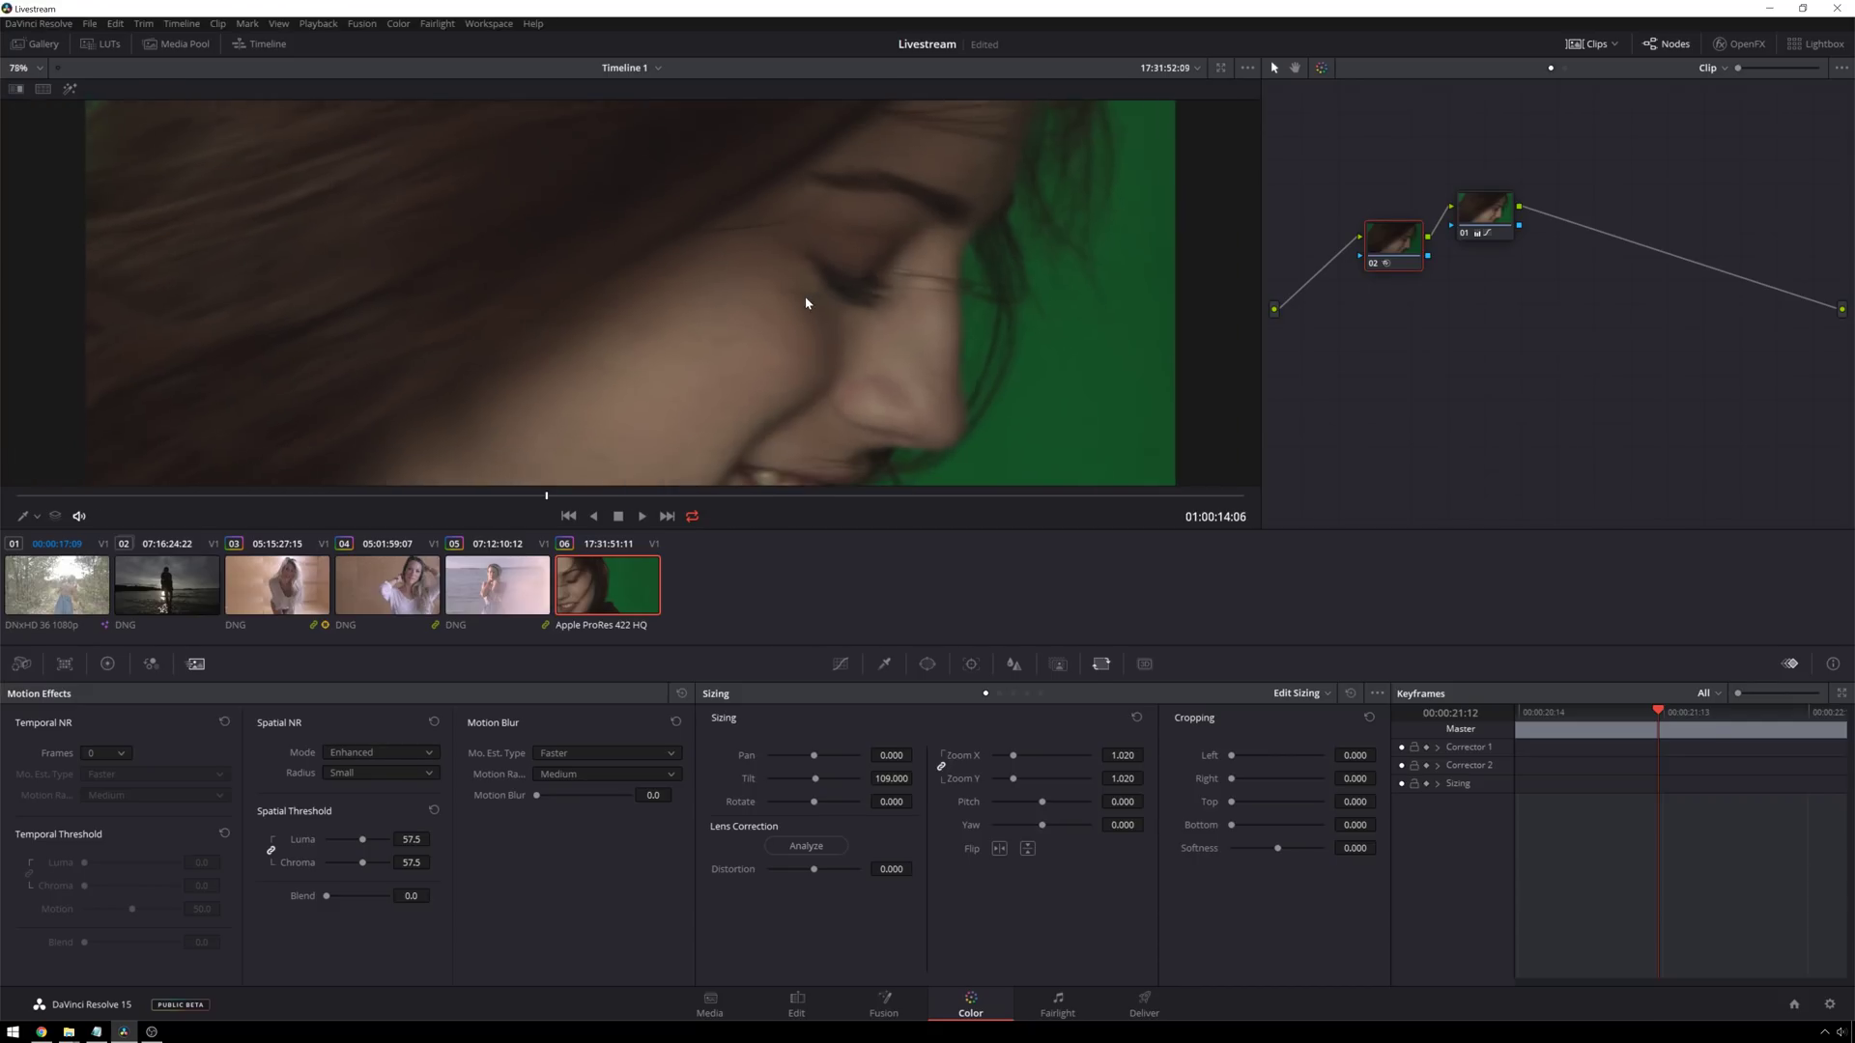
scroll(807, 291, down, 2)
scroll(783, 232, down, 2)
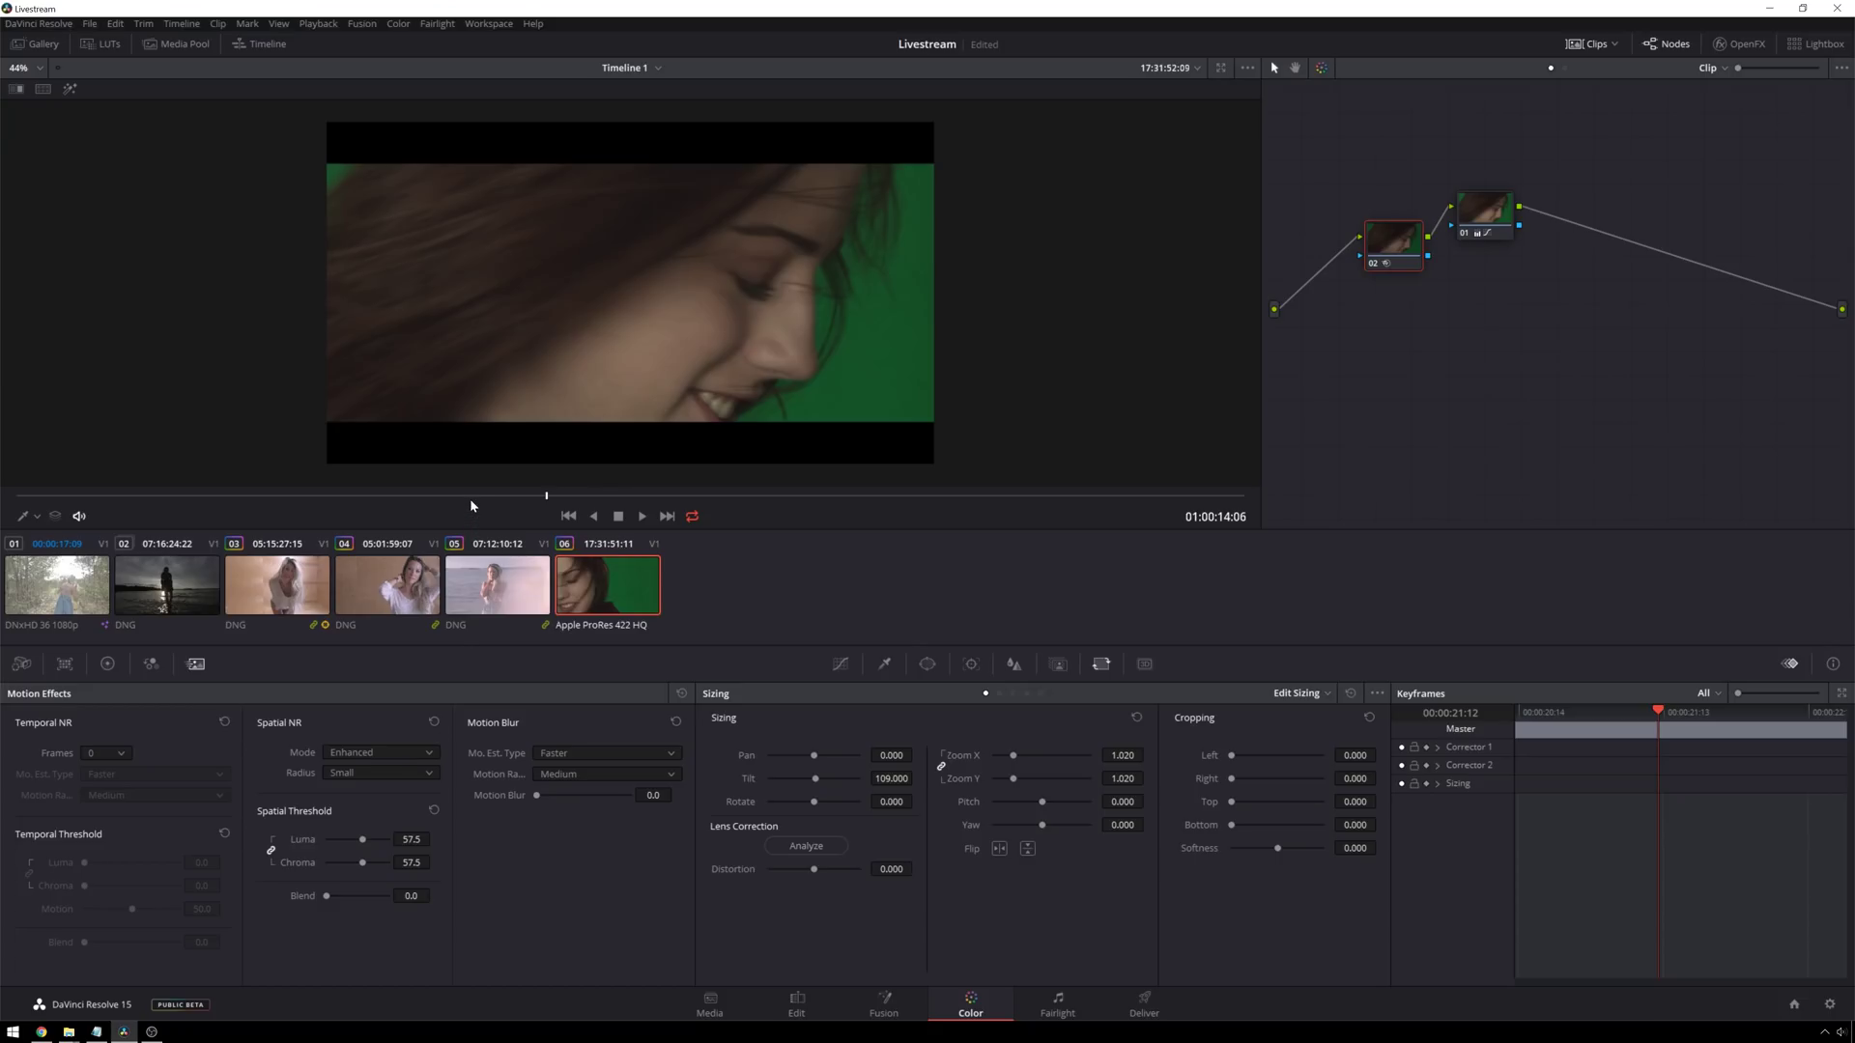
click(493, 580)
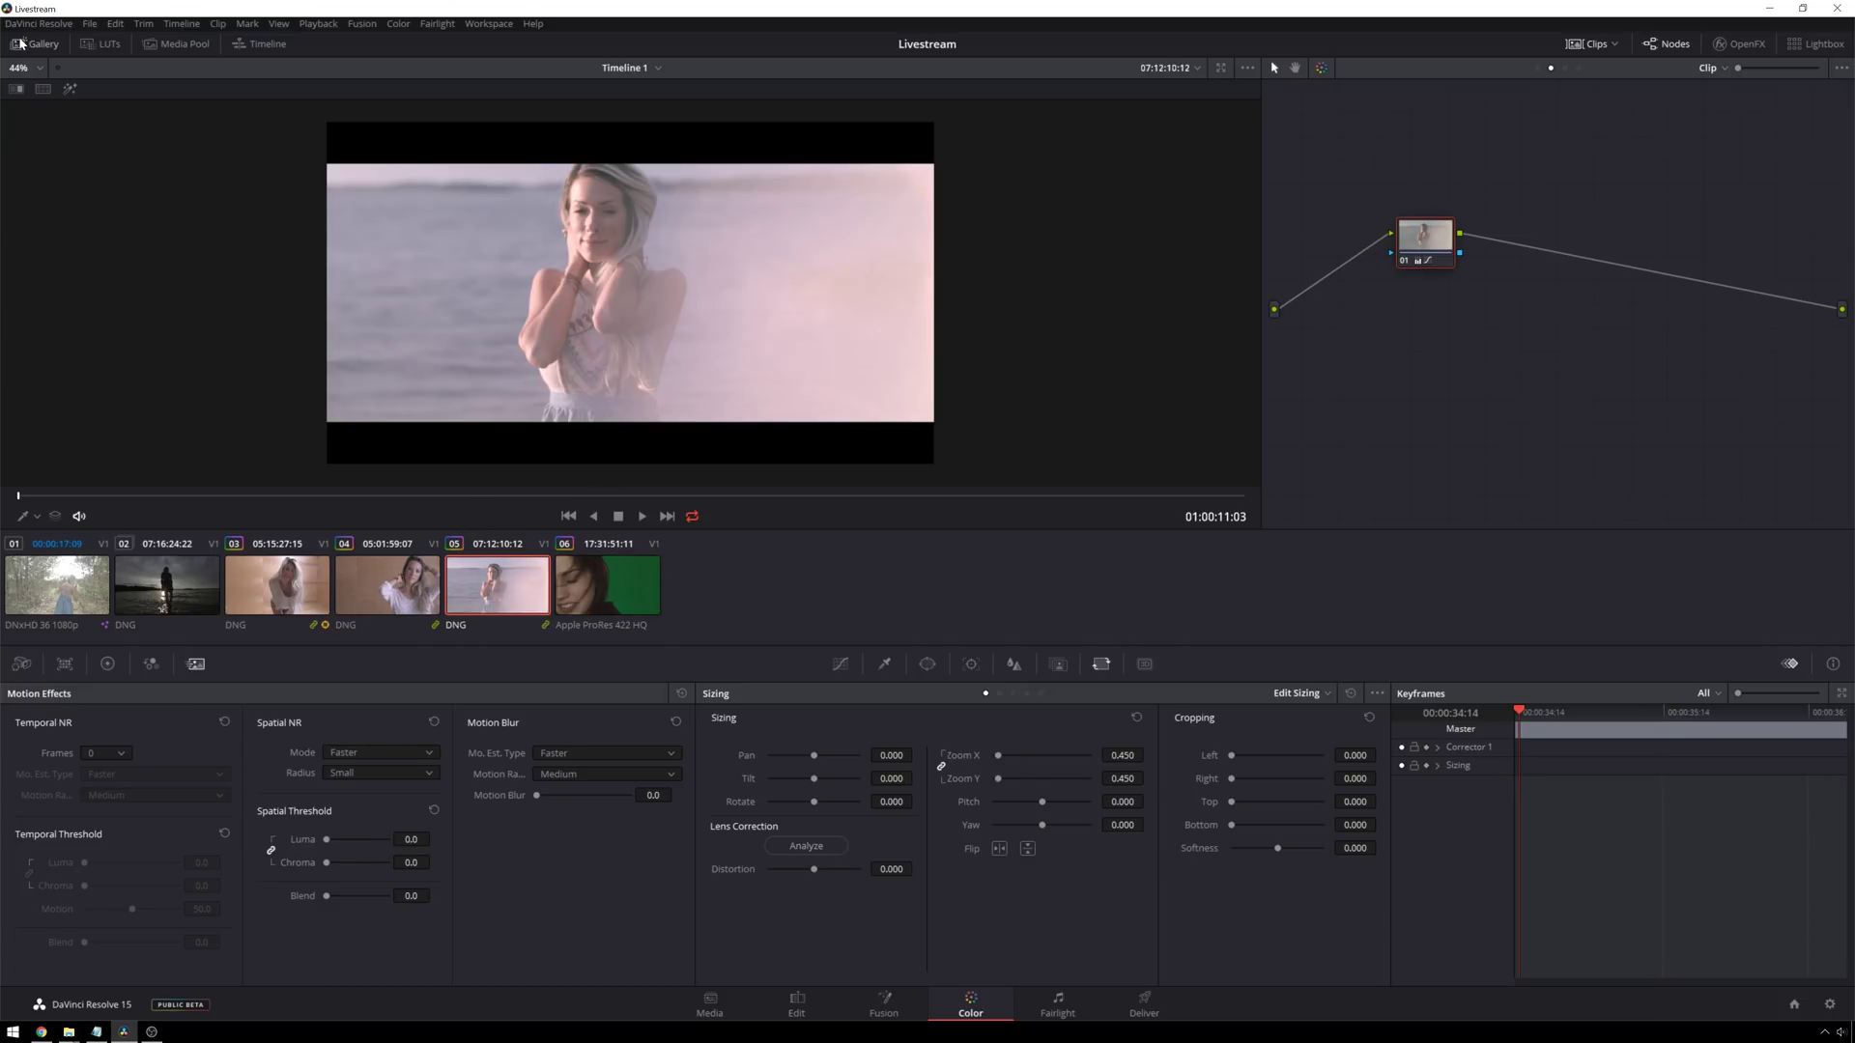
Step: Open the LUT browser, show the Group Post-Clip node graph, and add serial node 04
click(99, 45)
click(1567, 67)
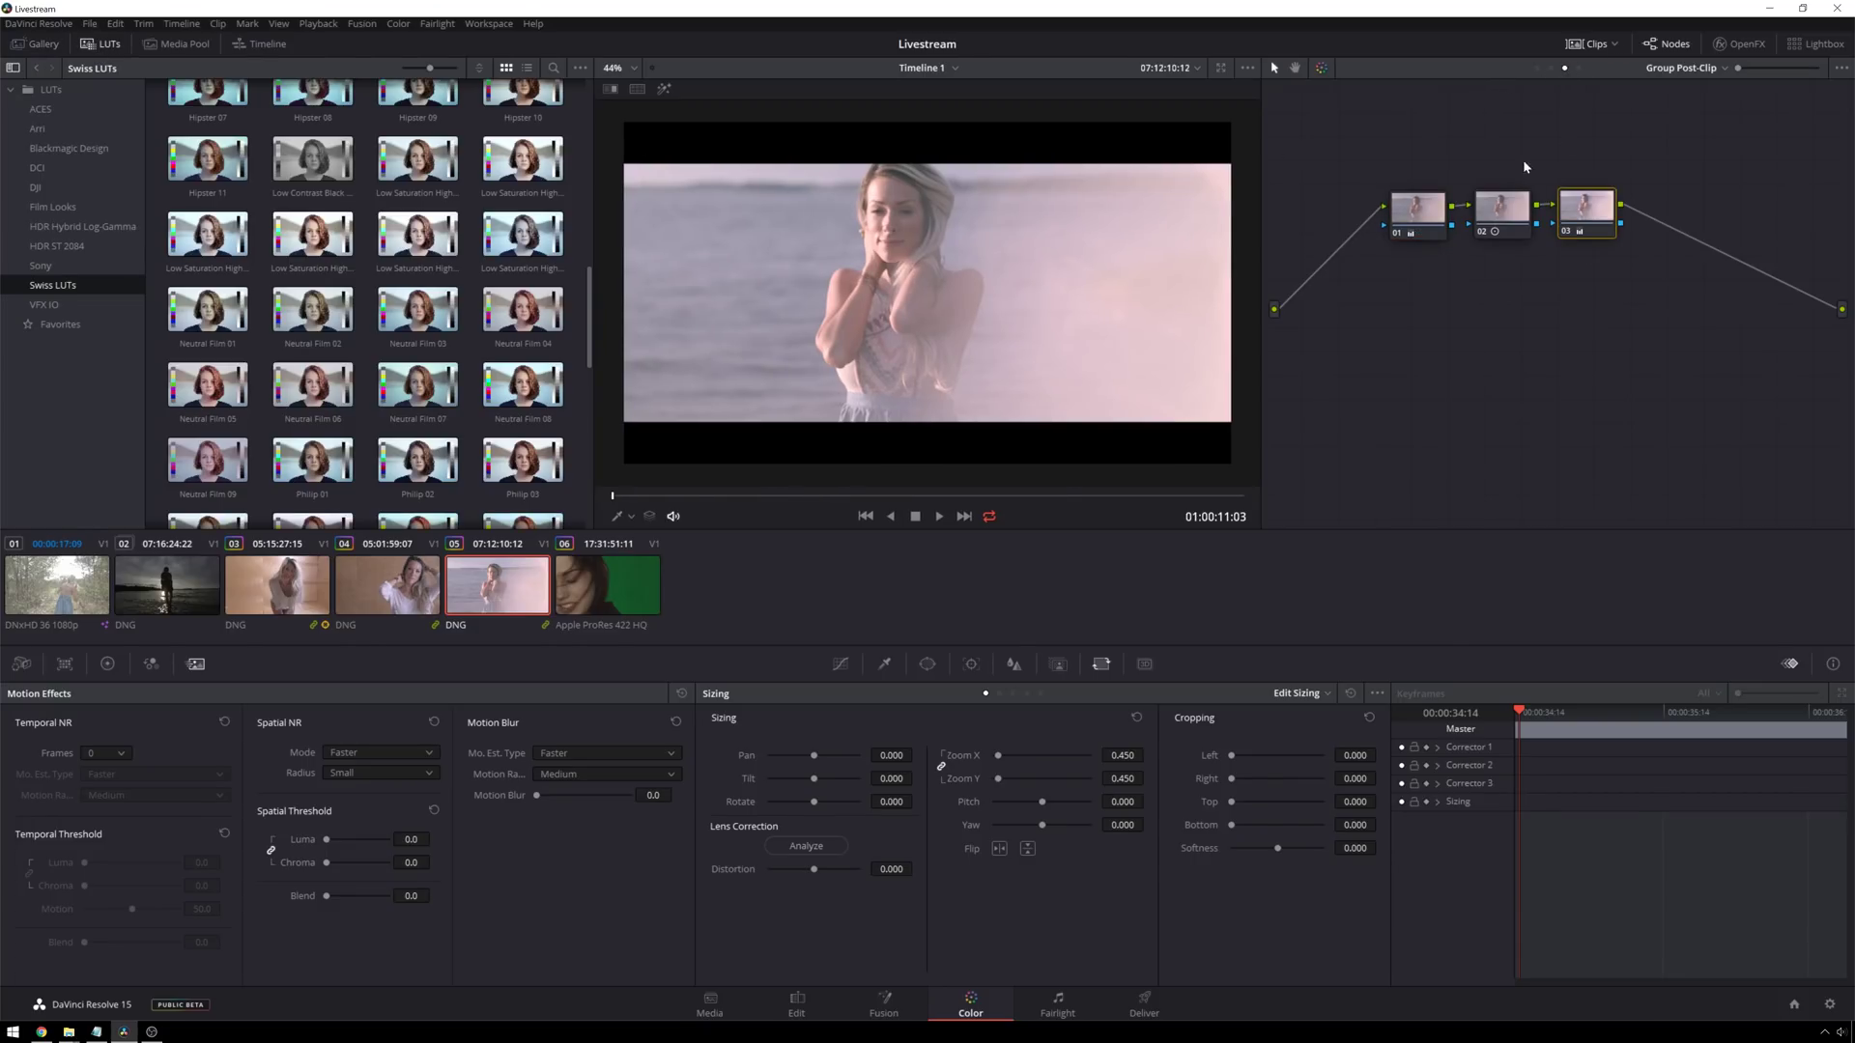
key(alt+s)
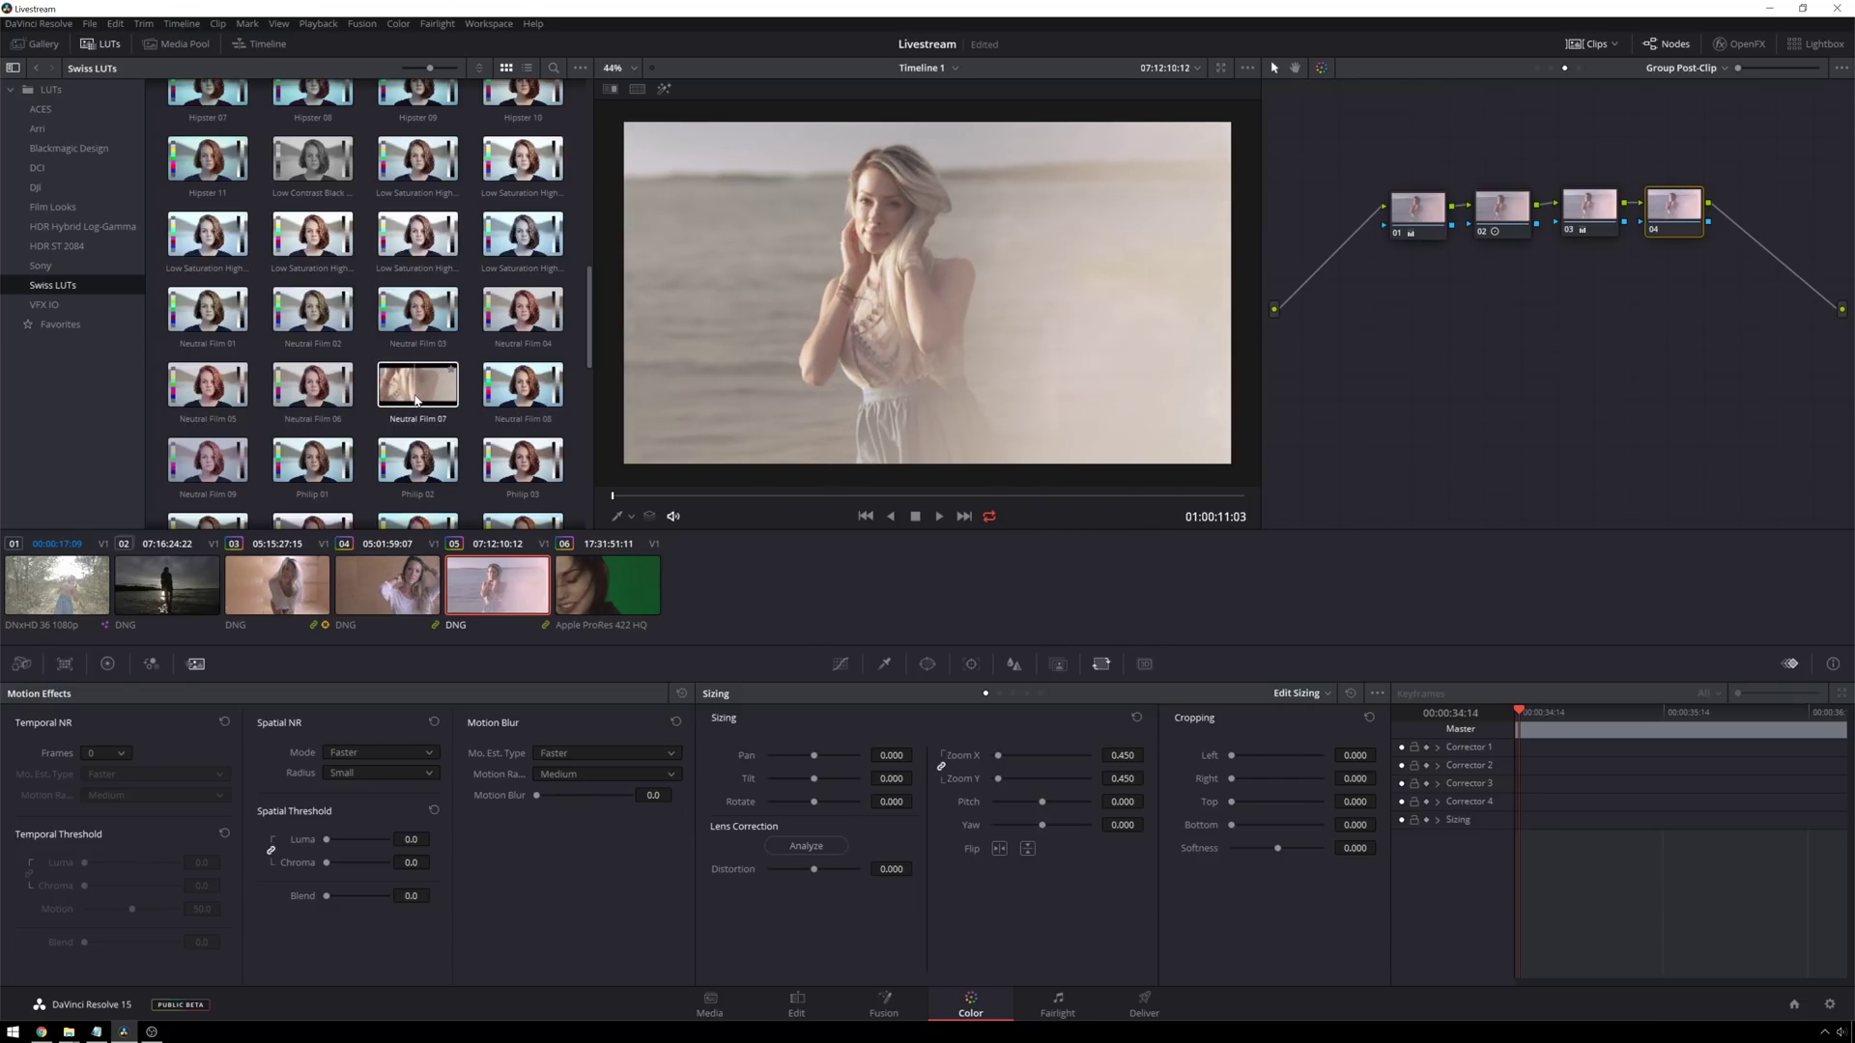
scroll(418, 290, up, 3)
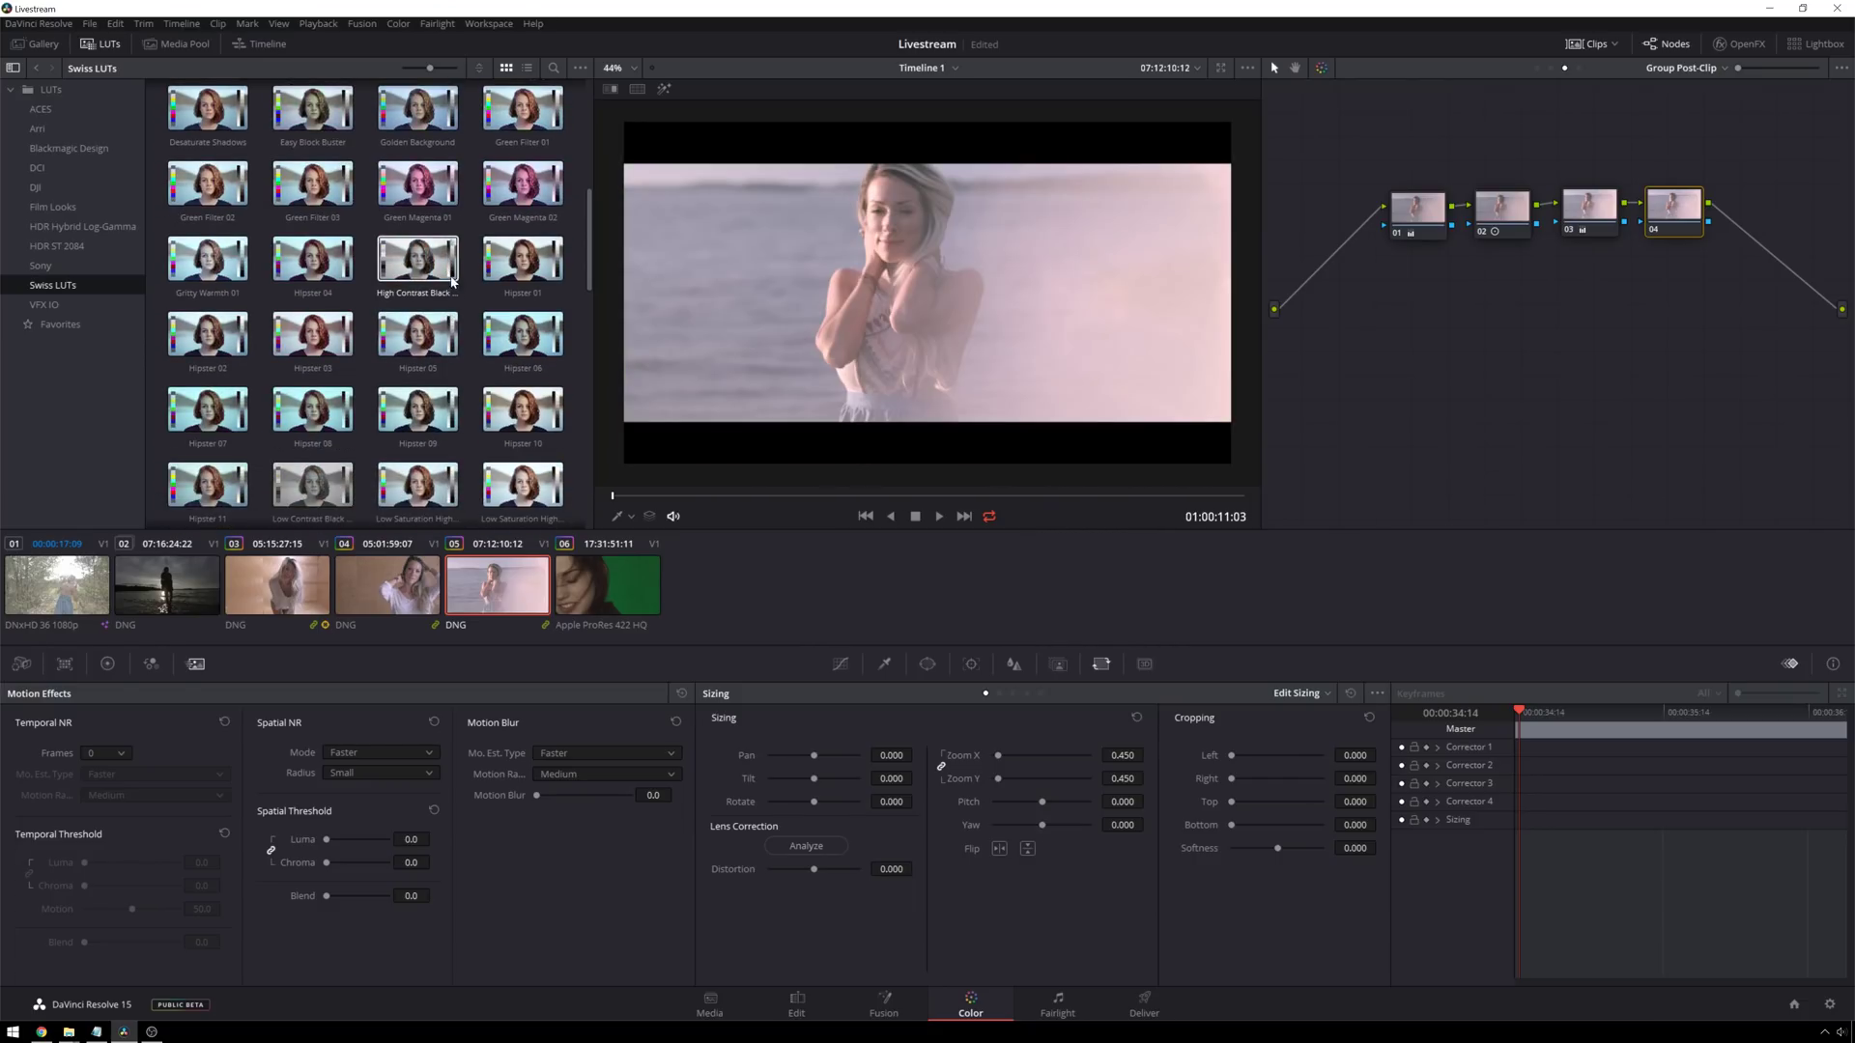
scroll(377, 123, up, 5)
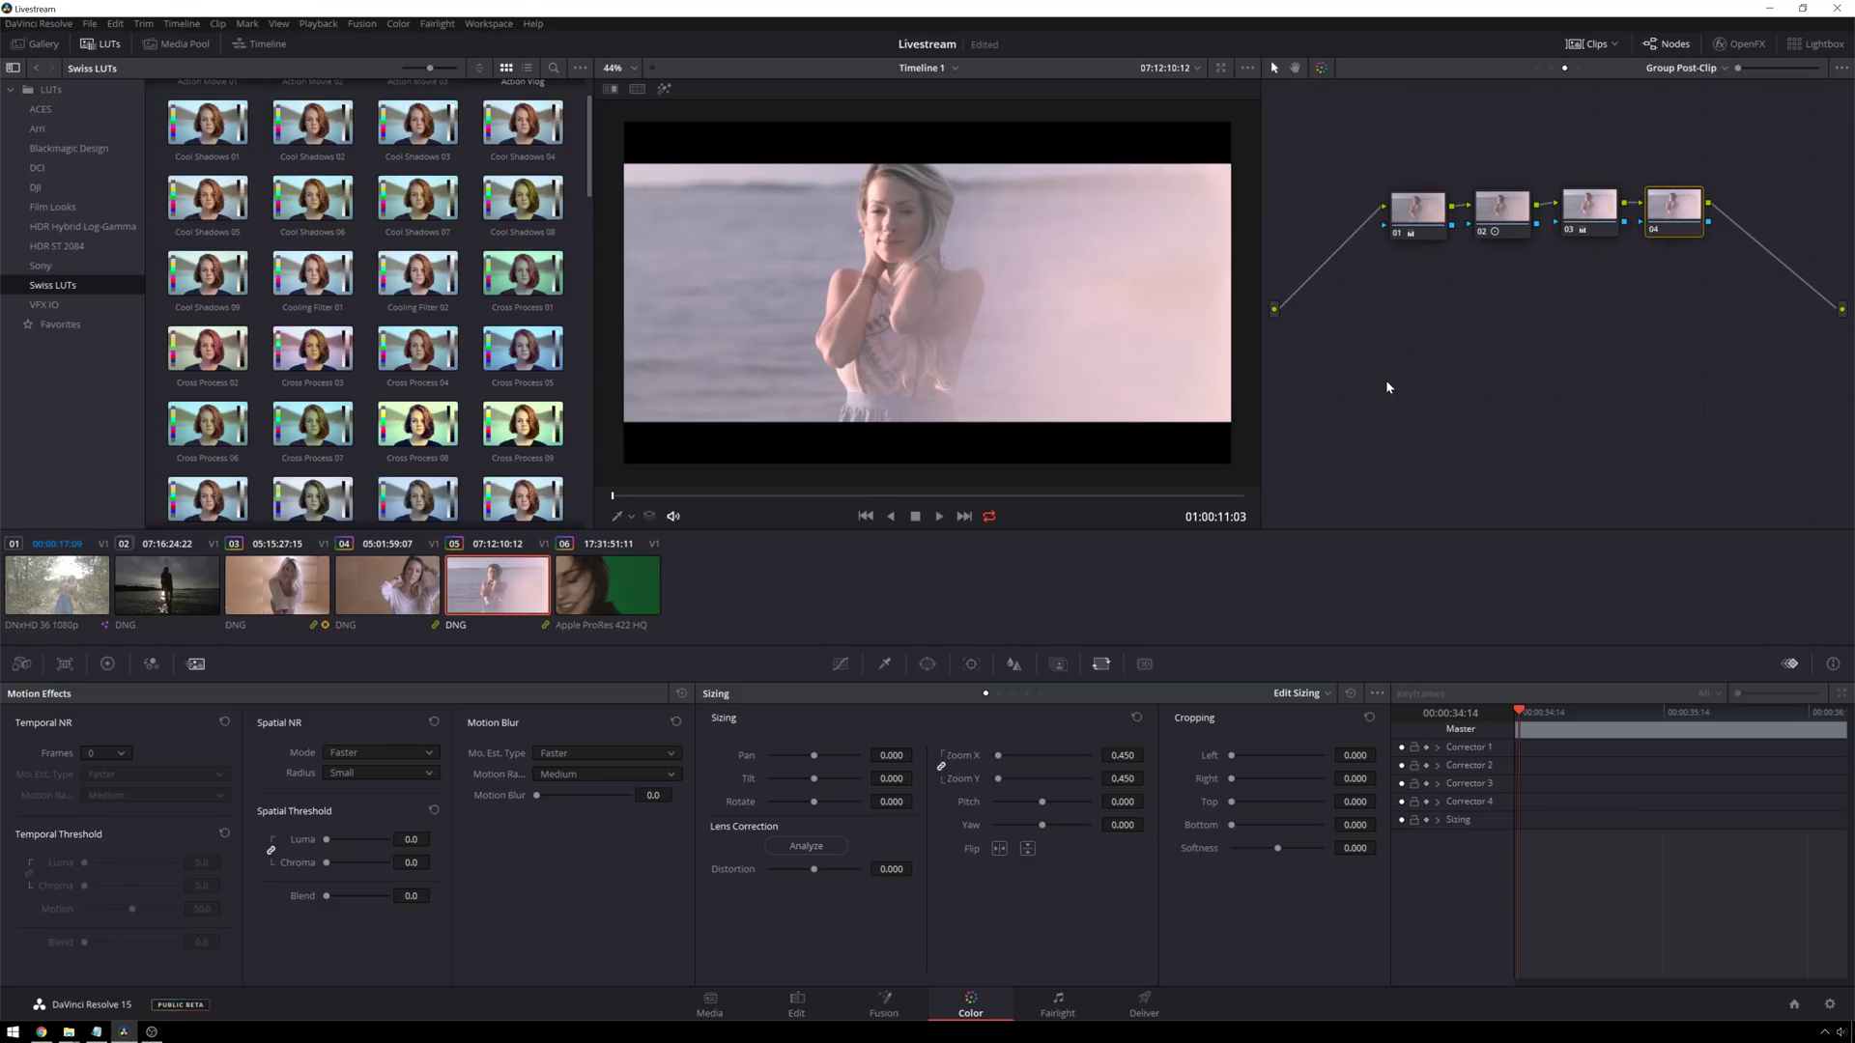
click(896, 1008)
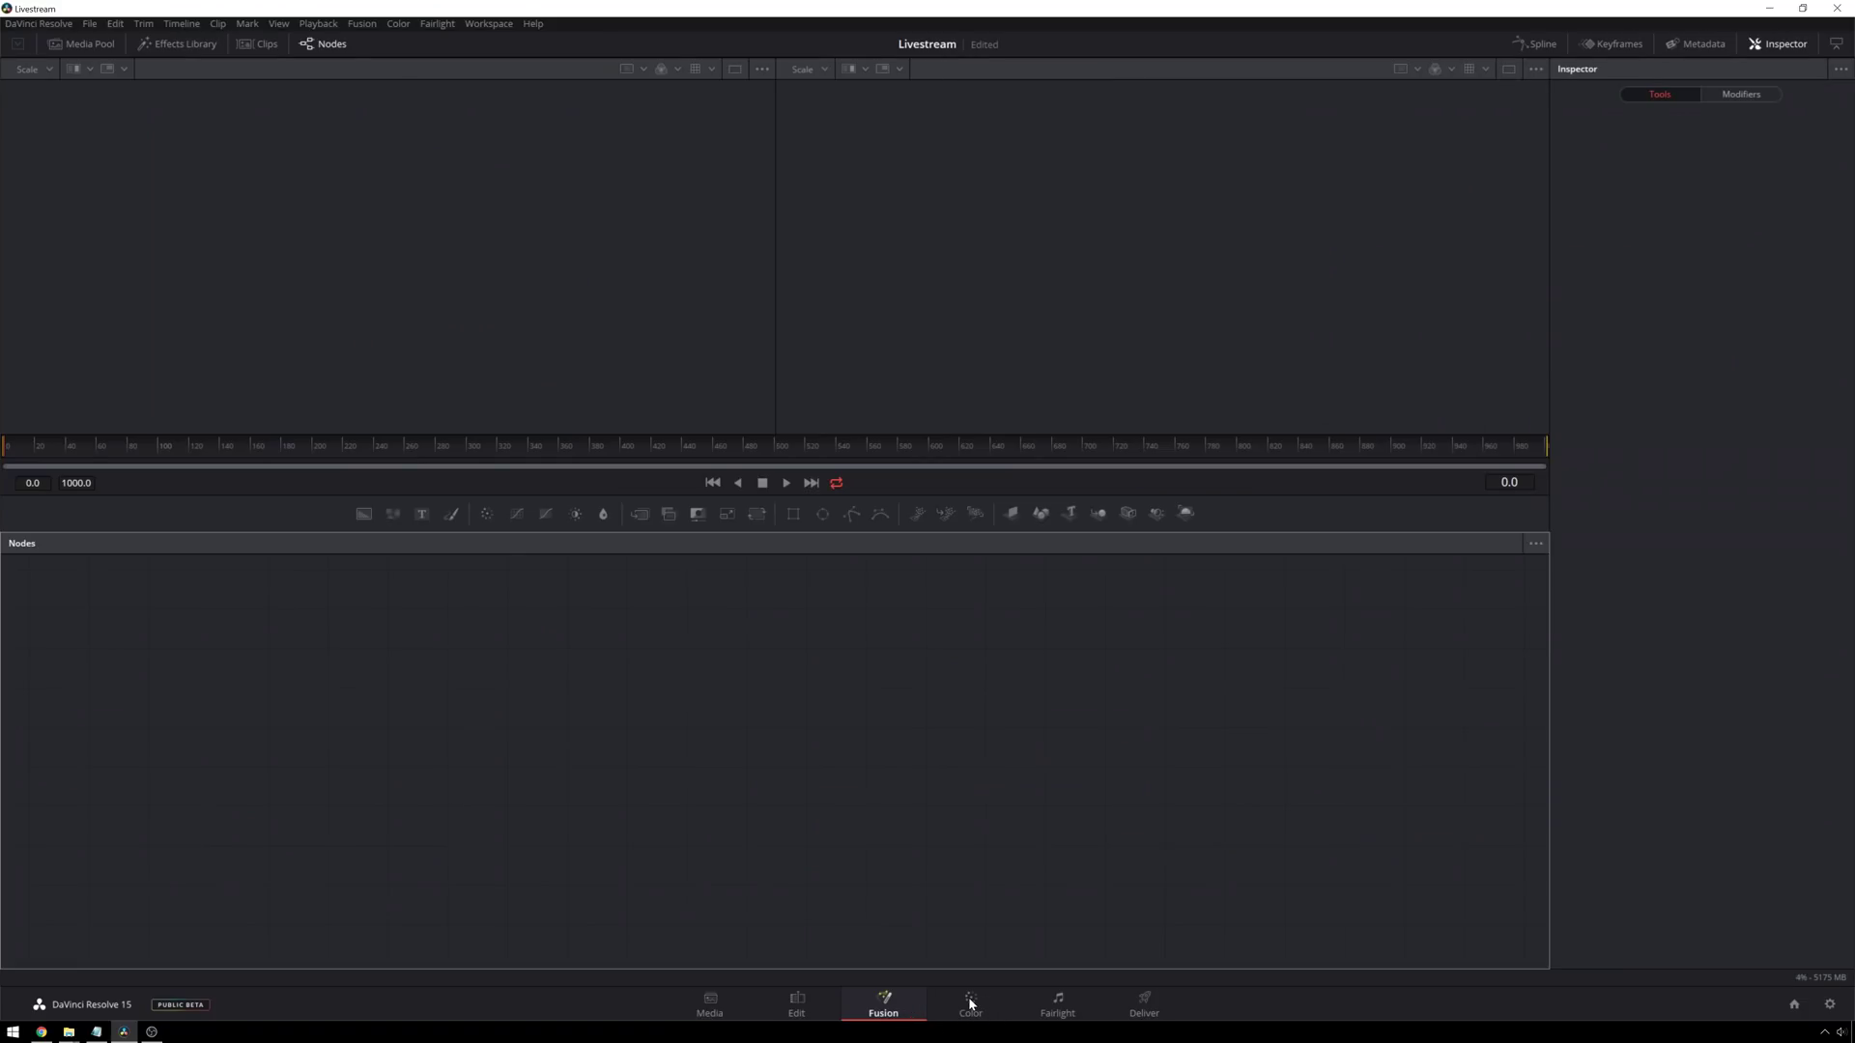
click(971, 1011)
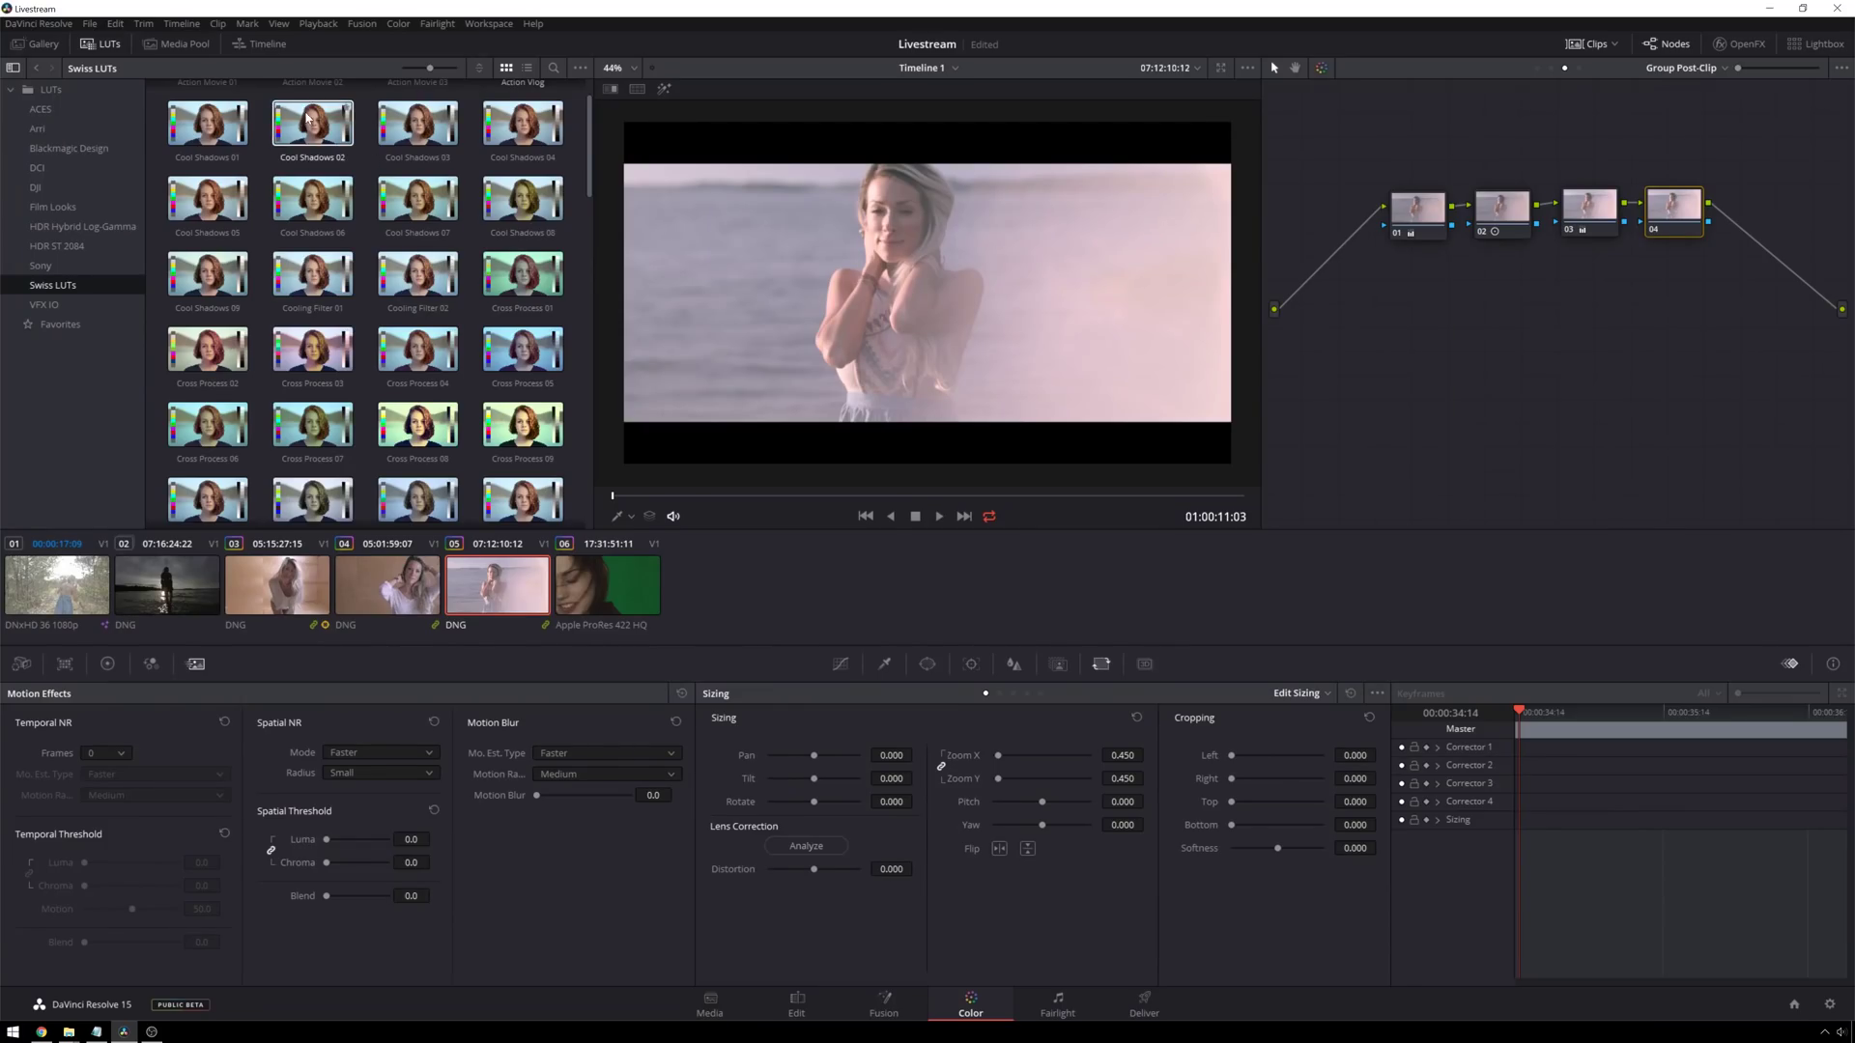
scroll(376, 413, down, 1)
scroll(375, 413, down, 3)
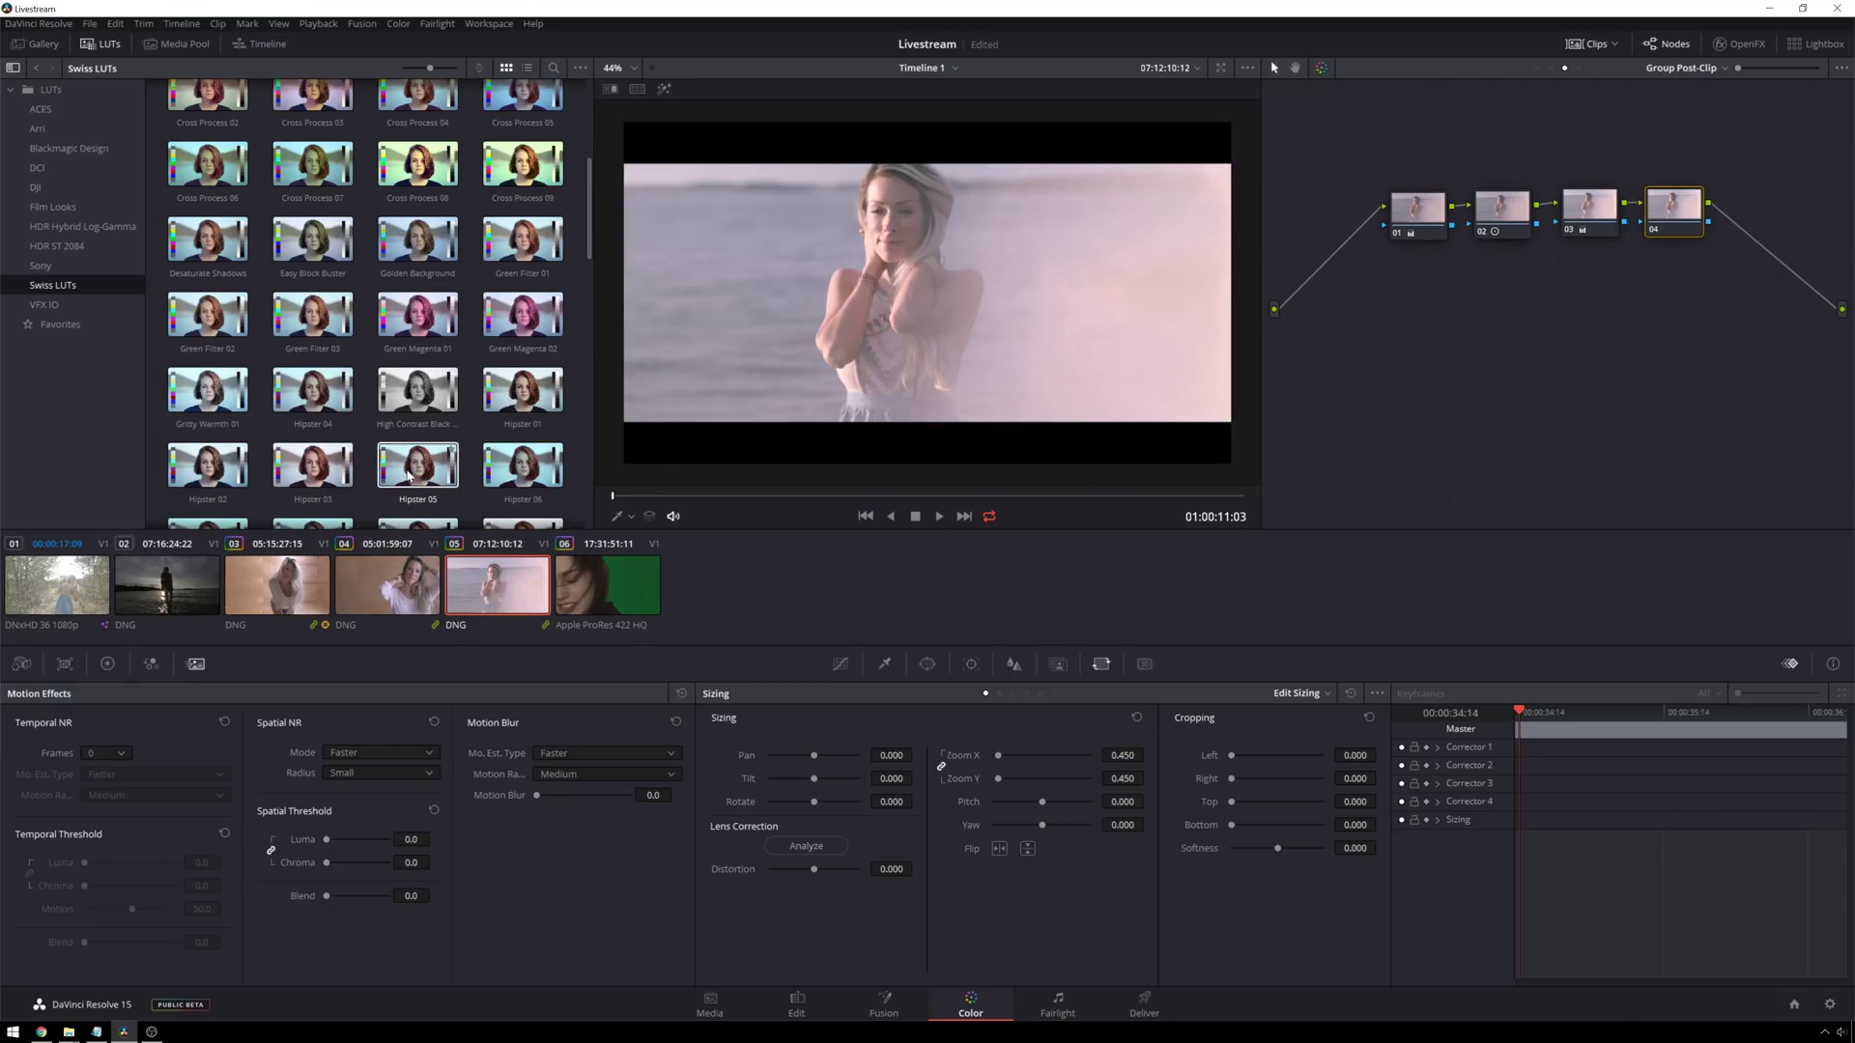
scroll(363, 422, down, 2)
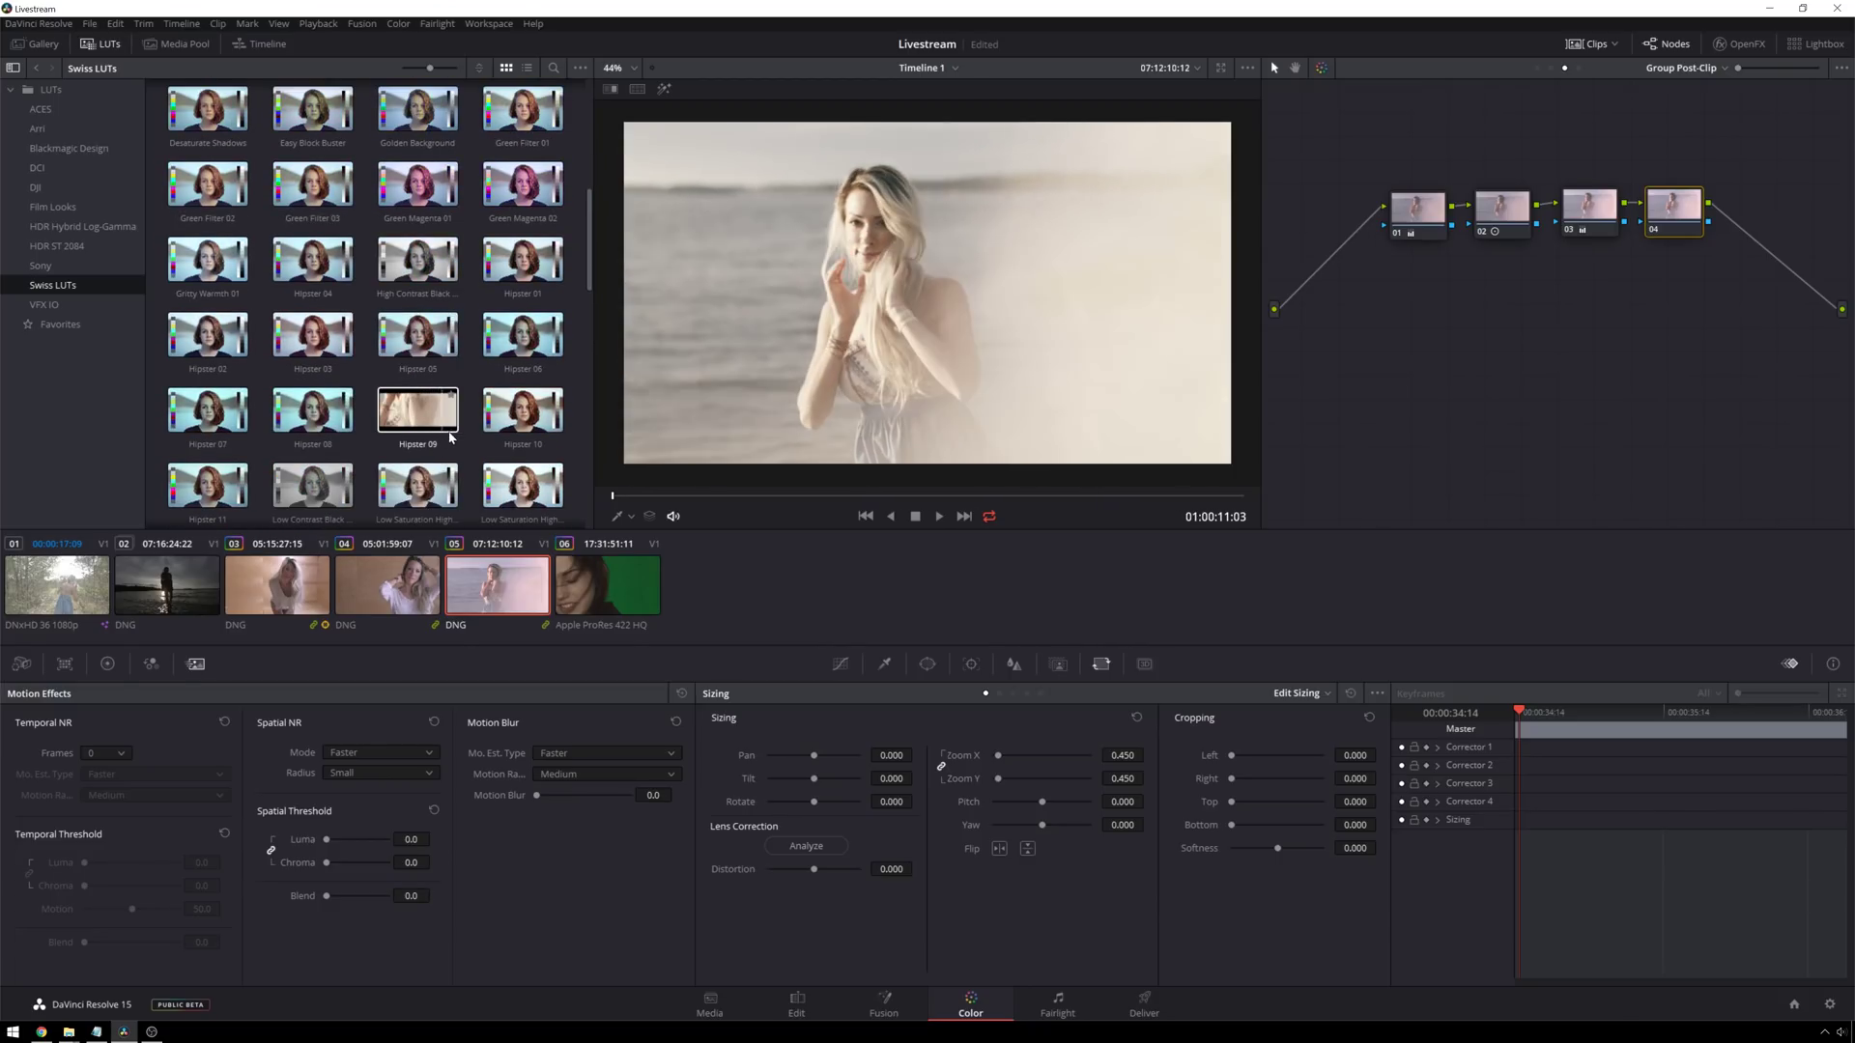
scroll(414, 423, down, 3)
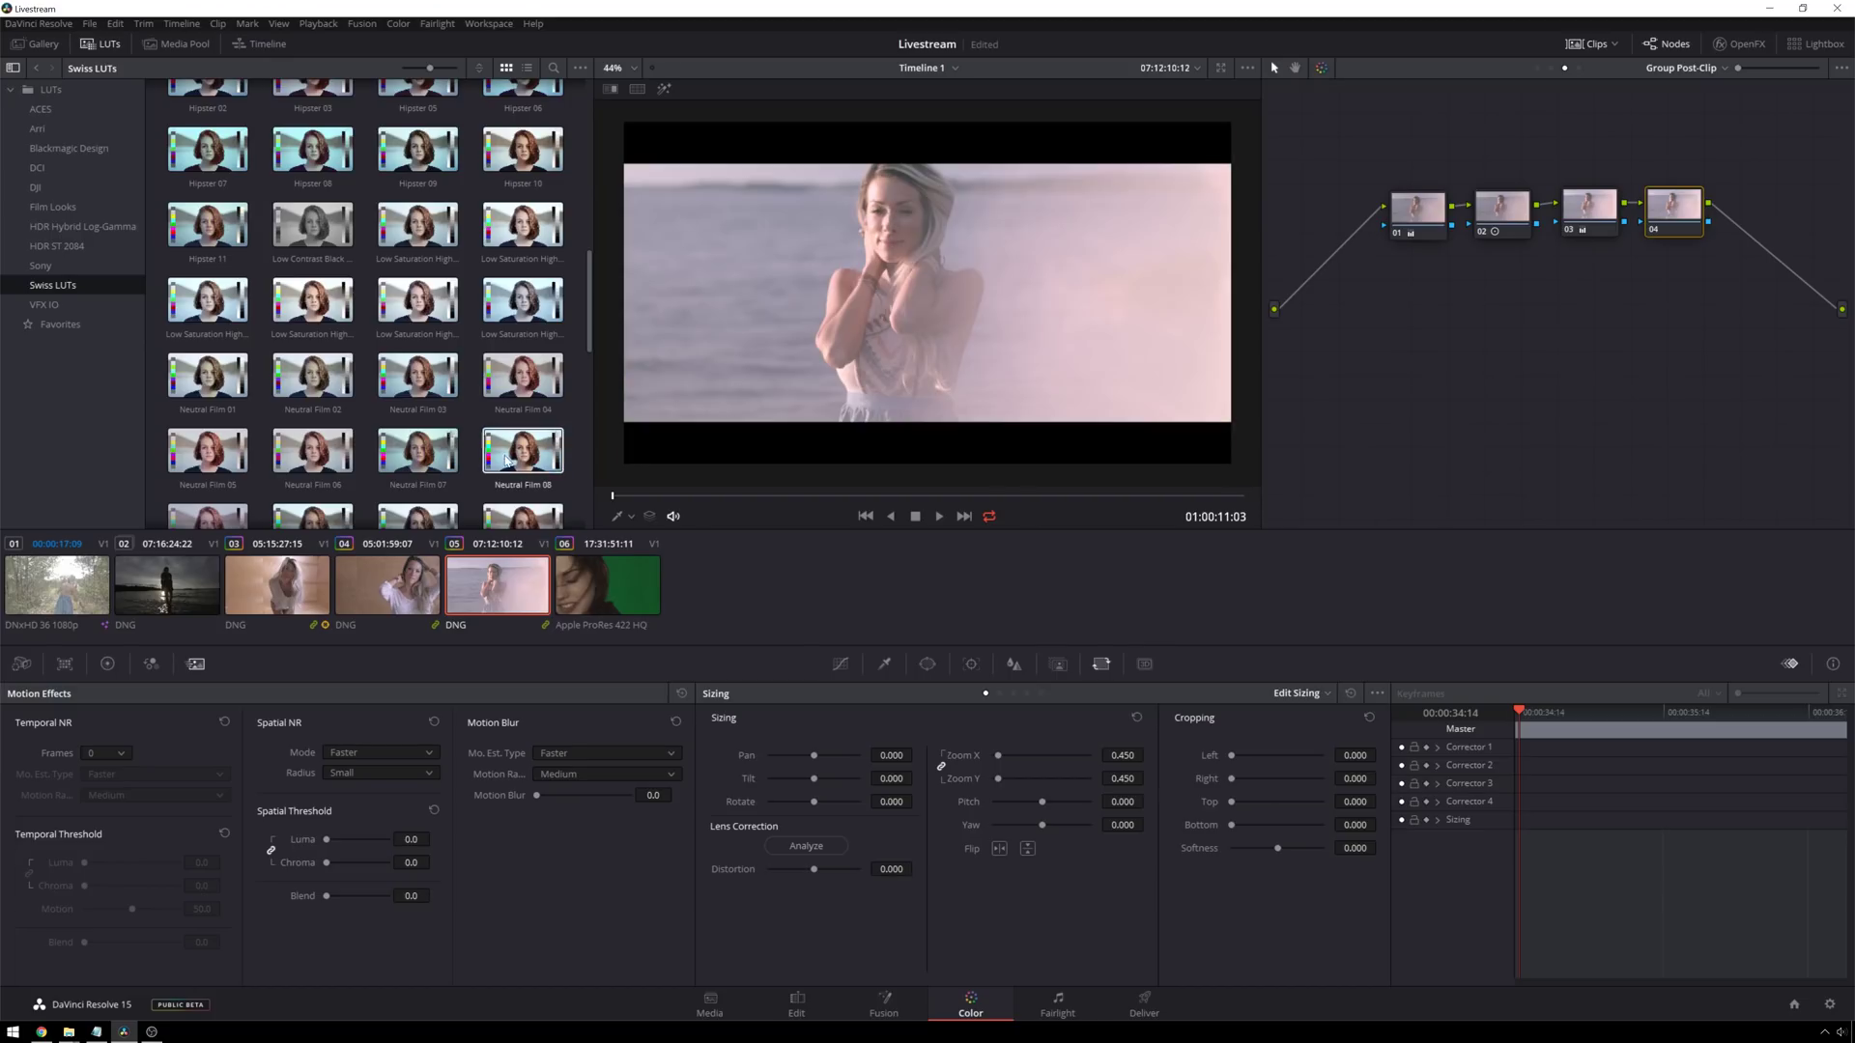